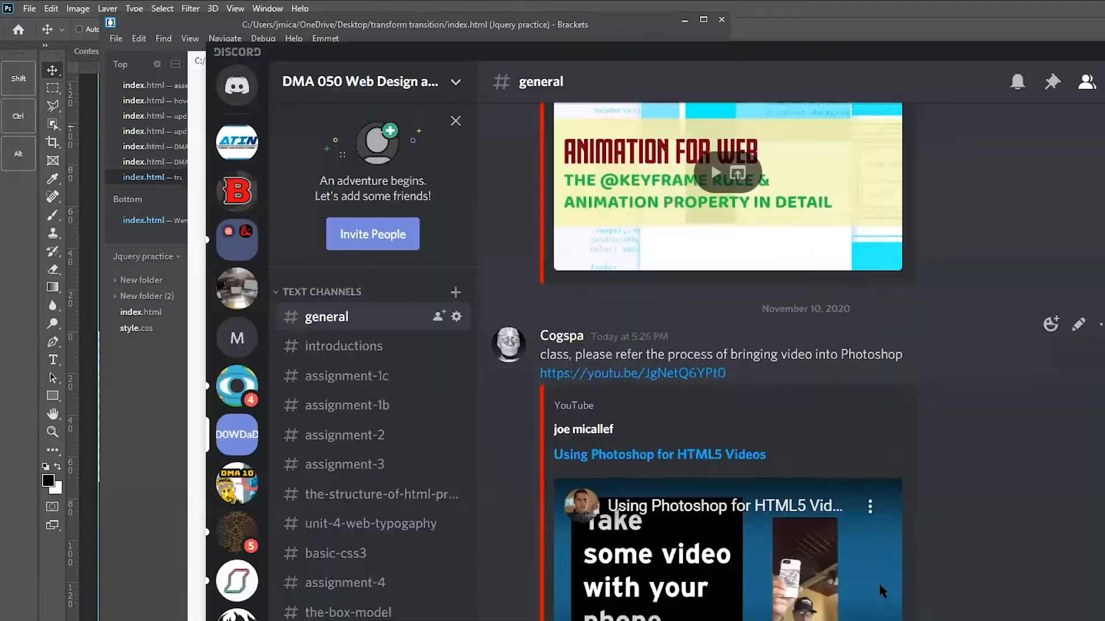
Open the Discord general channel and play the posted Using Photoshop for HTML5 Videos tutorial full screen
scroll(816, 580, "up", 2)
scroll(816, 580, "down", 4)
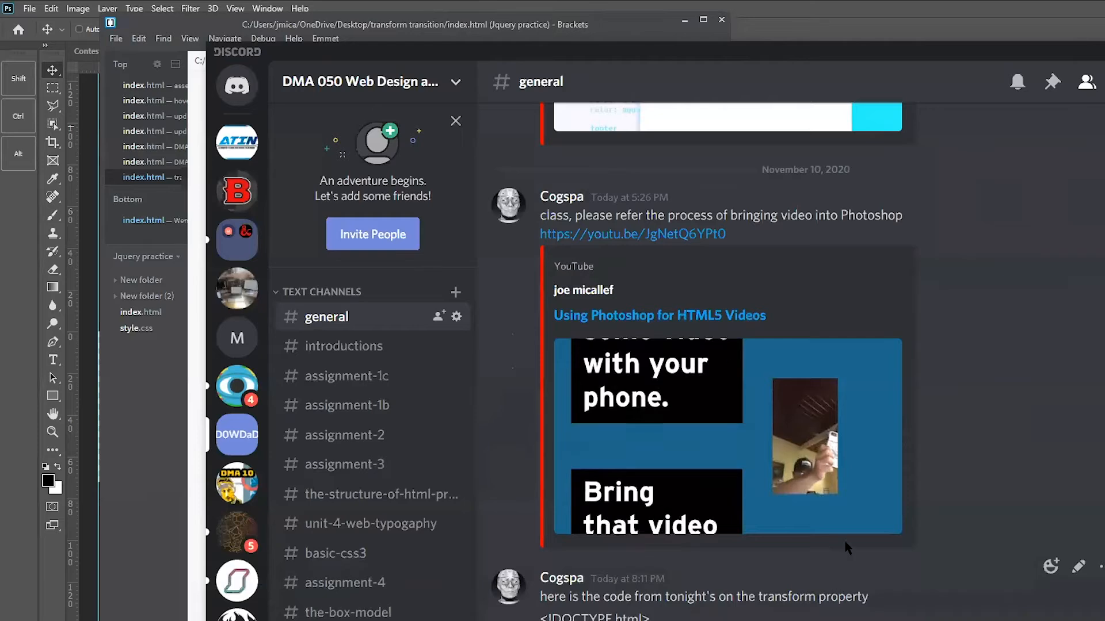
scroll(852, 512, "down", 1)
left_click(877, 457)
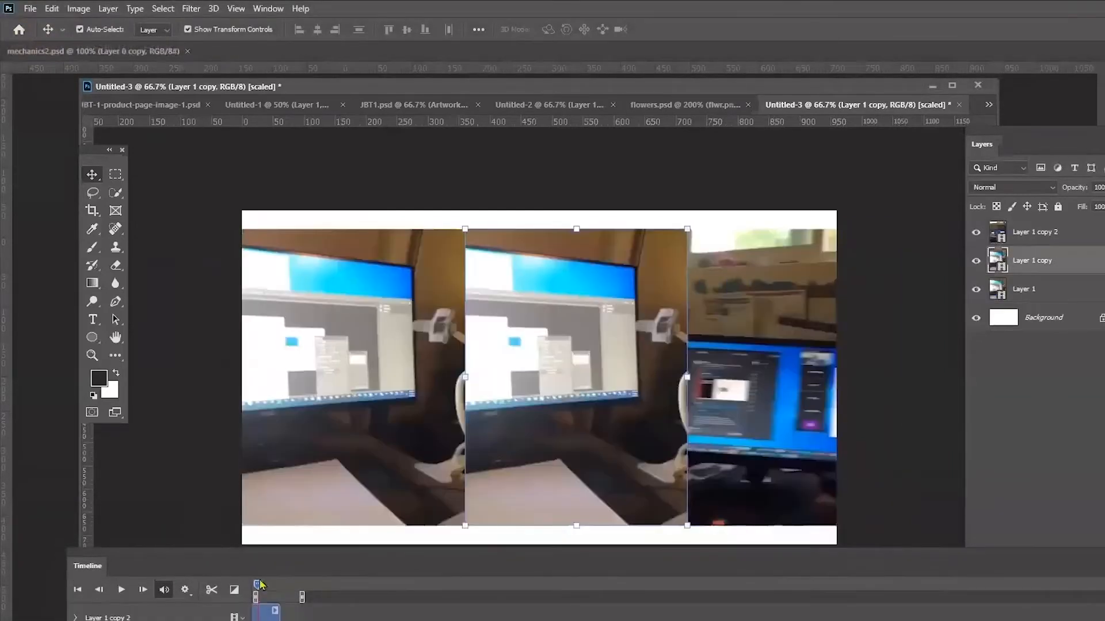
Zoom in on the timeline and shorten its work area to end at about 5 seconds
mouse_move(259, 586)
left_mouse_down()
mouse_move(289, 594)
mouse_move(277, 594)
left_mouse_up()
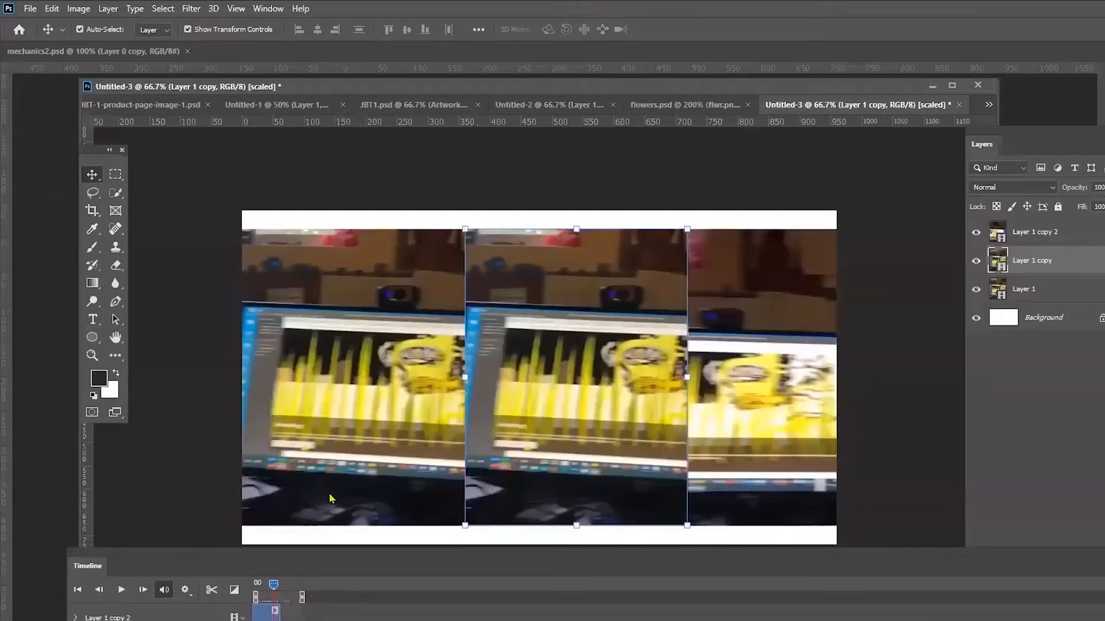
left_click_drag(316, 557, 333, 429)
left_click_drag(288, 560, 302, 560)
left_click_drag(635, 458, 457, 458)
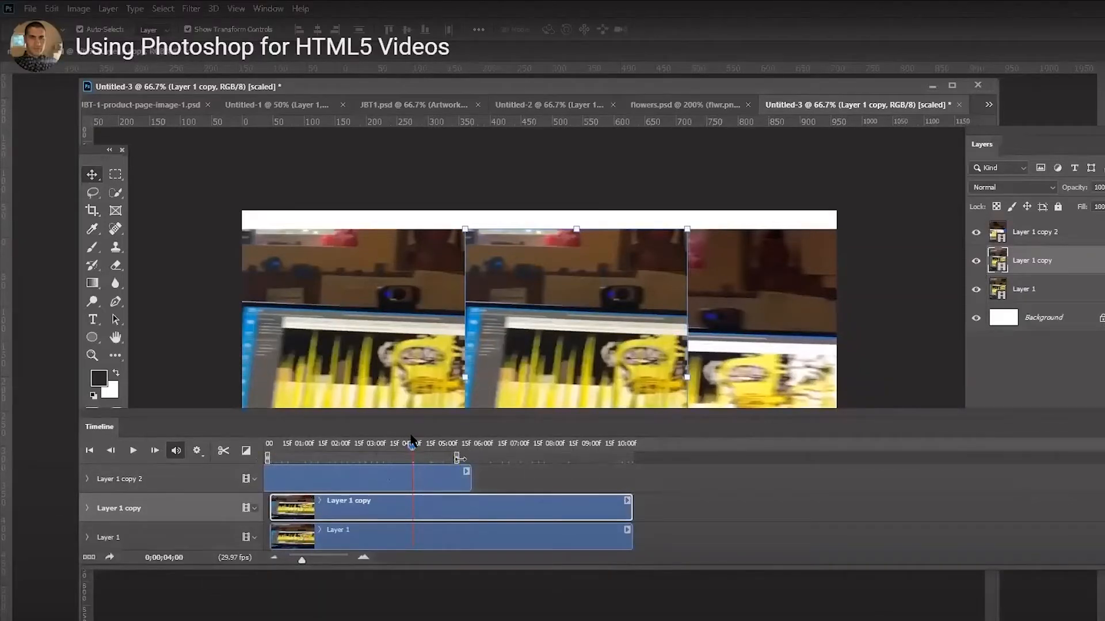
left_click(289, 449)
left_click_drag(278, 449, 302, 552)
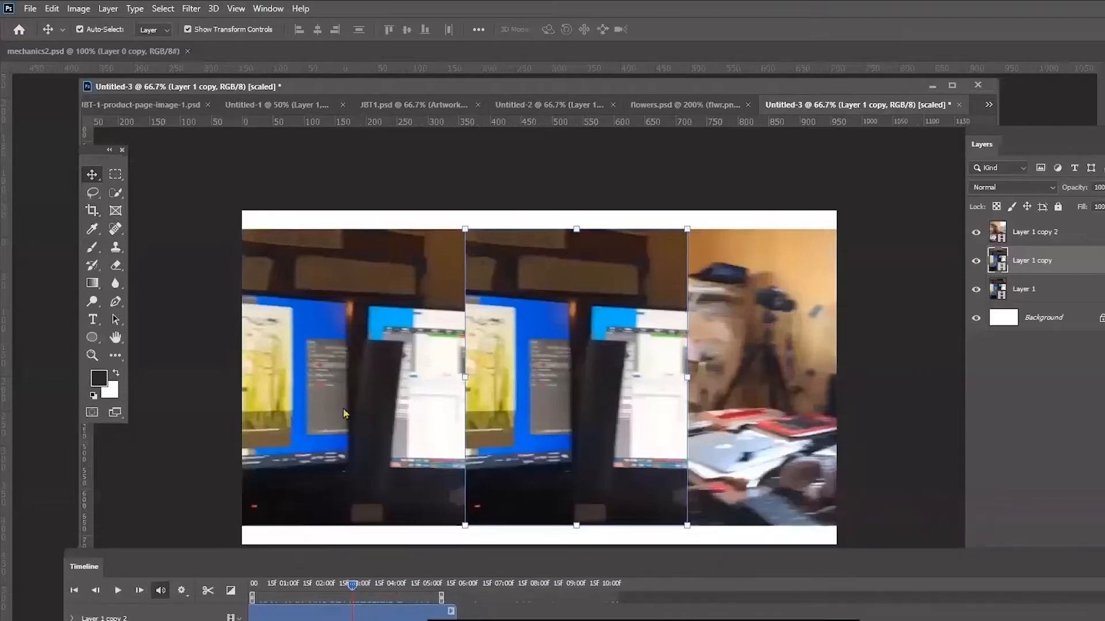
Add a paragraph text box across the middle of the three video clips reading JOES PLACE
left_click(92, 320)
left_click_drag(287, 299, 786, 425)
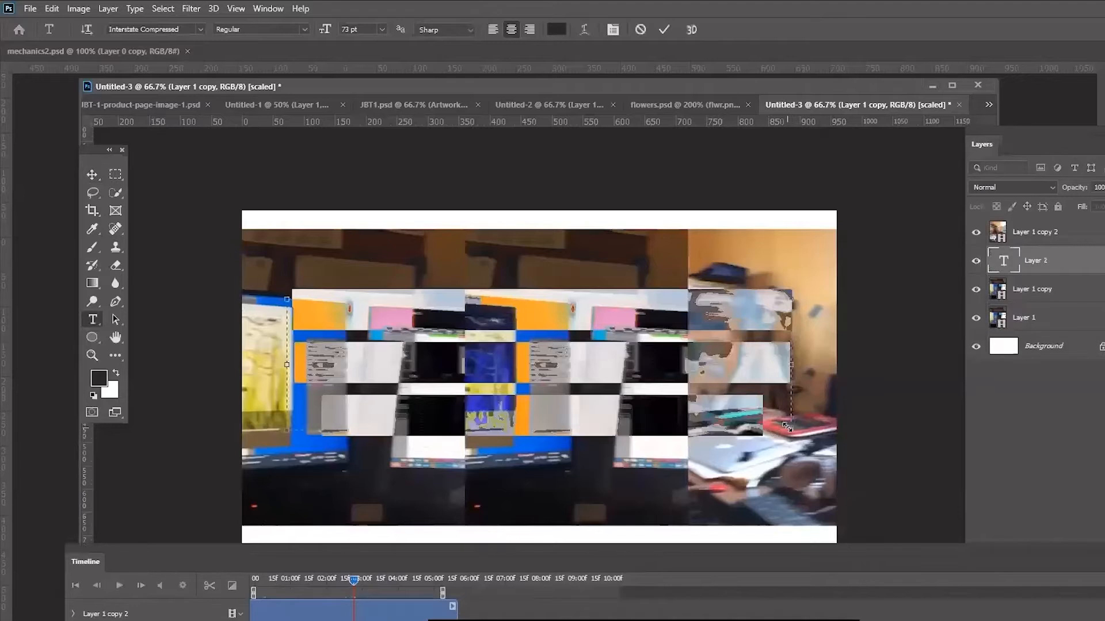
type("JOE")
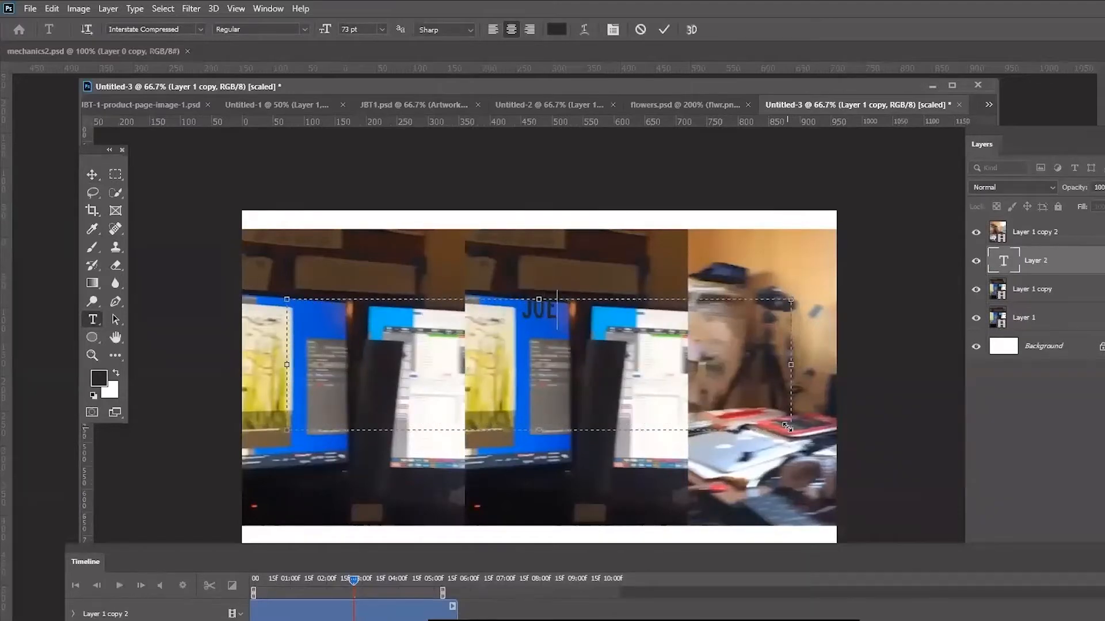
type("S PLACE")
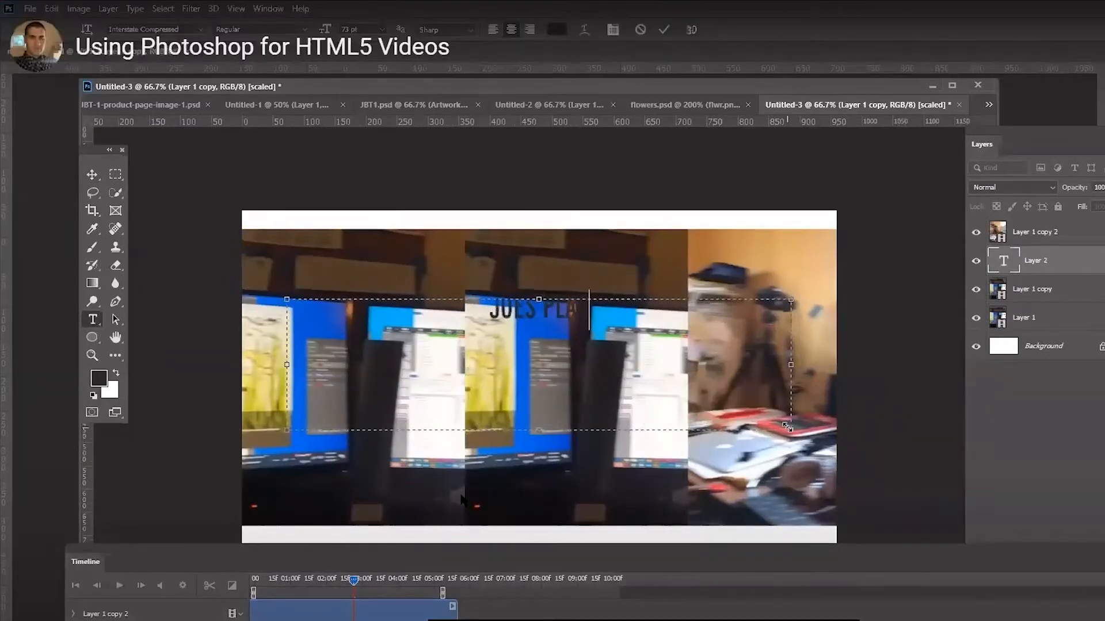
Enlarge the JOES PLACE text to 213 pt, recolour it near-white and commit it
key("ctrl+a")
key("ctrl+shift+l")
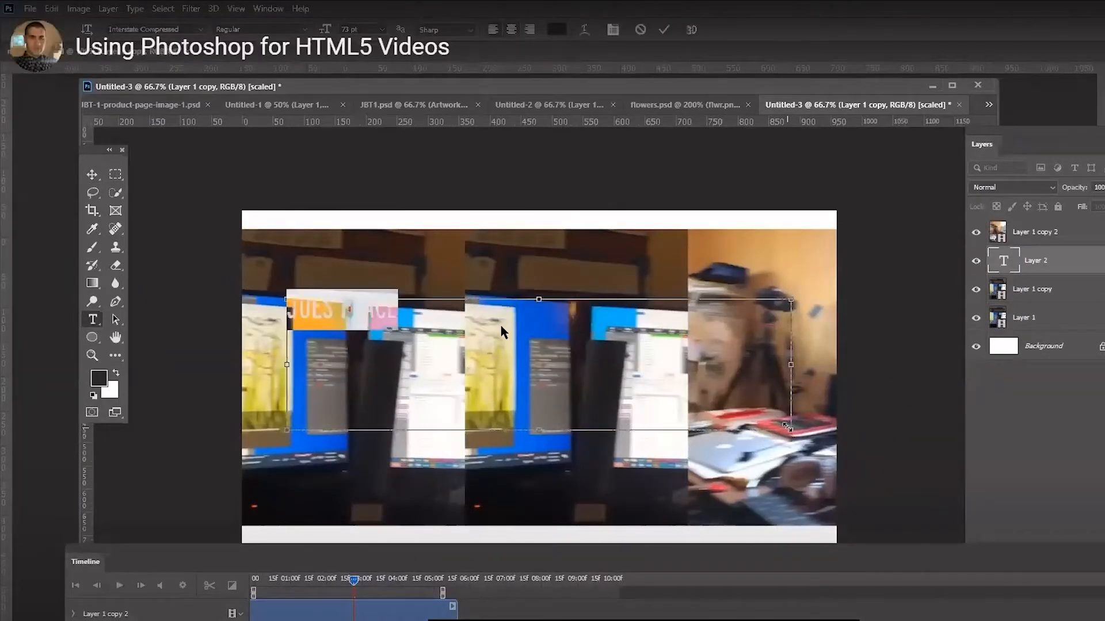
left_click_drag(174, 50, 369, 47)
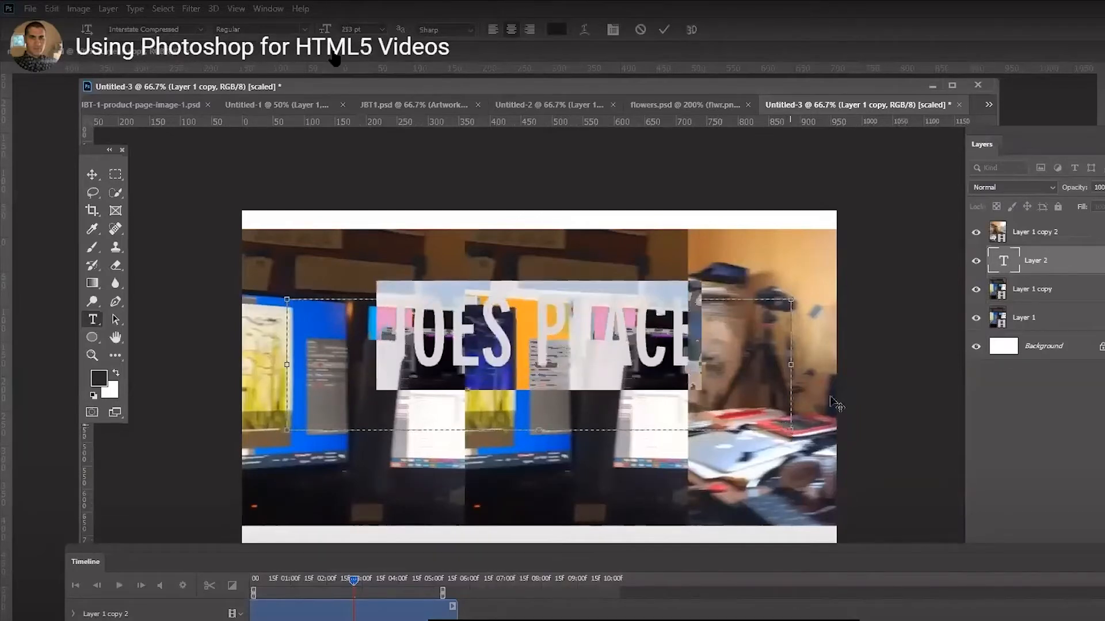
left_click(555, 30)
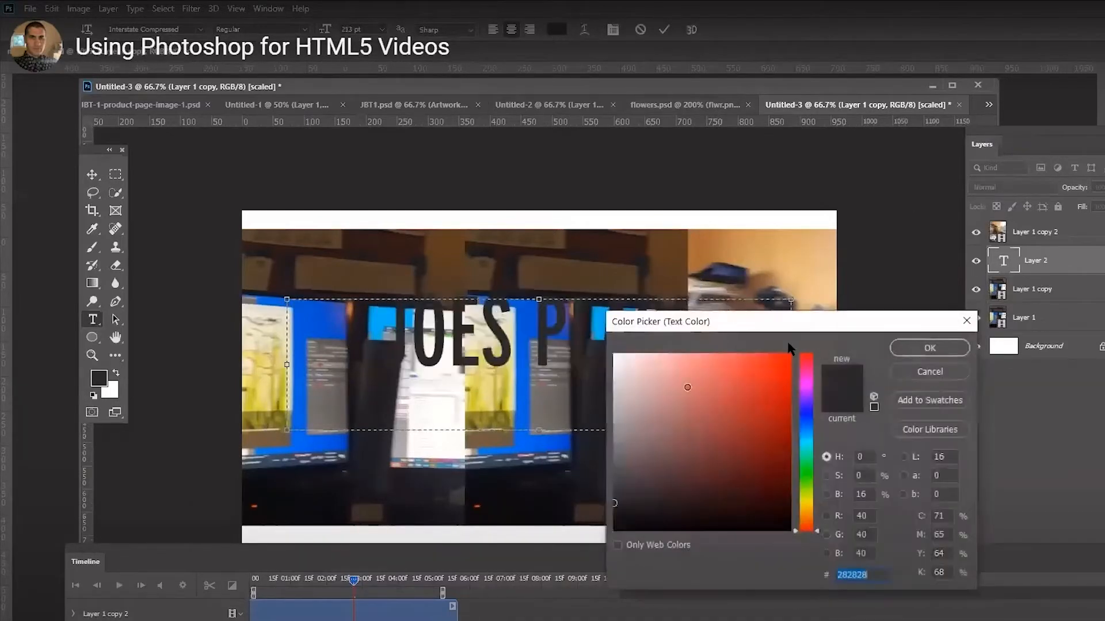
left_click(627, 354)
left_click(923, 352)
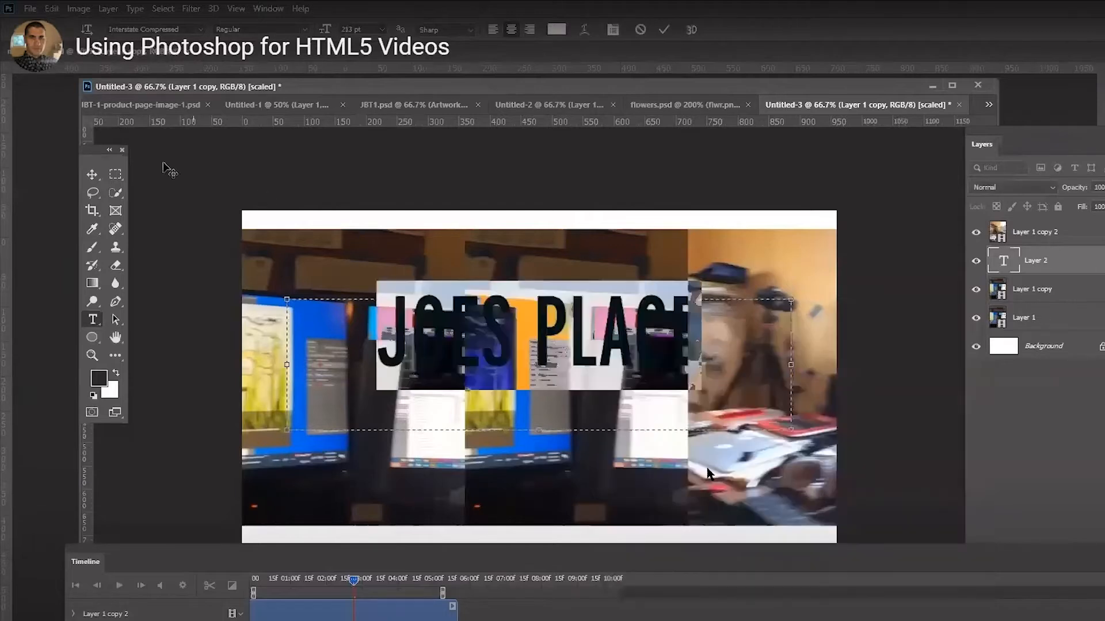
left_click(92, 174)
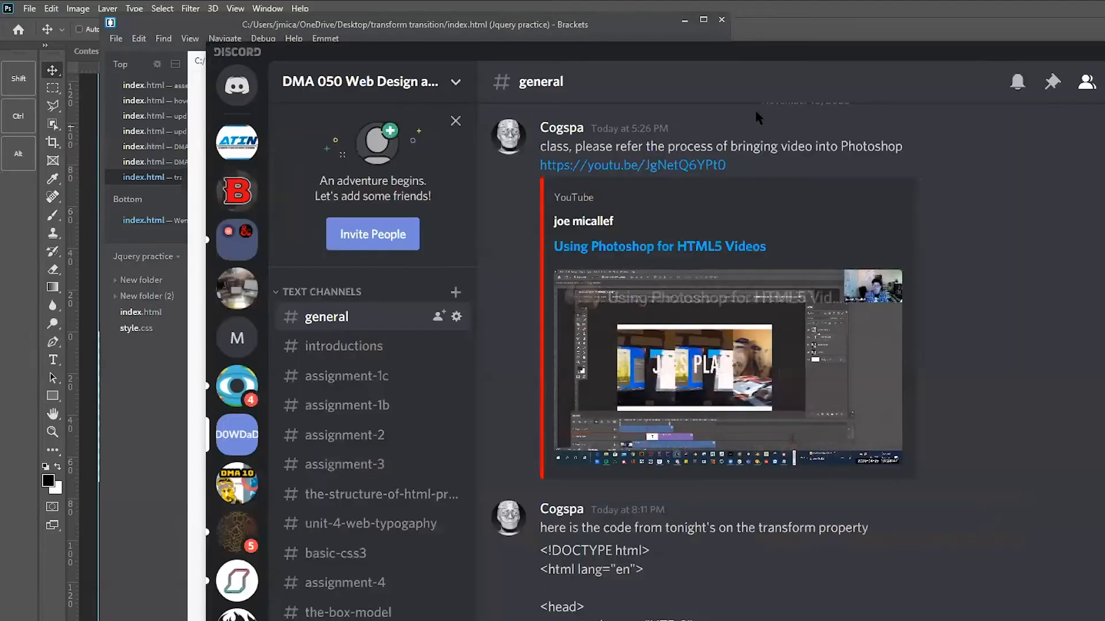
Examine the transform property code posted in the general channel and pause the embedded Photoshop video
scroll(682, 543, "up", 2)
scroll(682, 543, "down", 9)
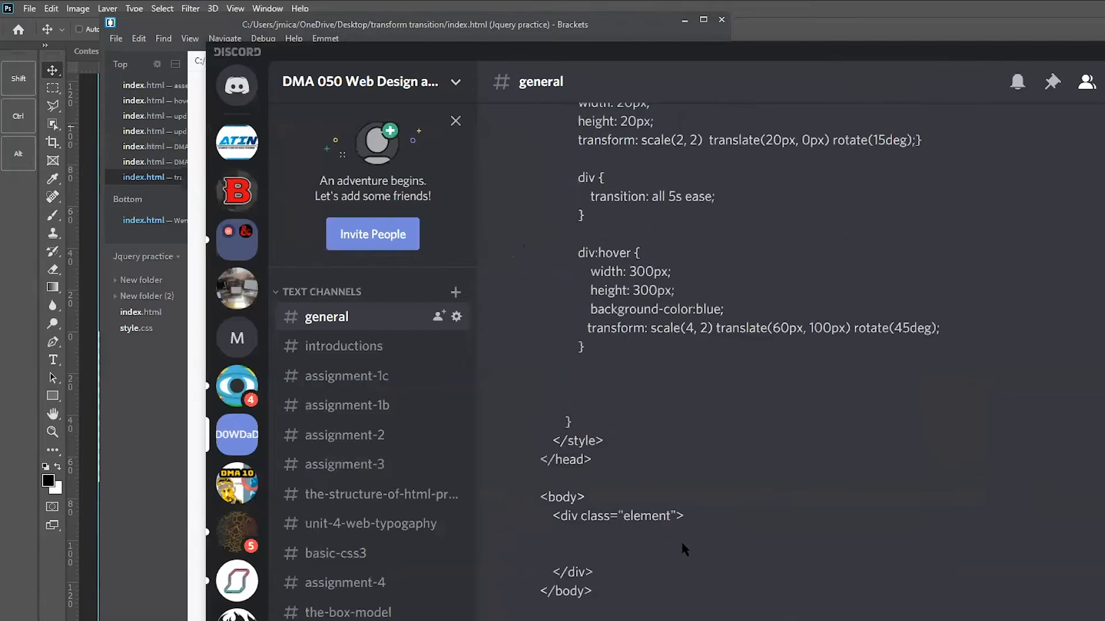
scroll(682, 543, "up", 5)
scroll(840, 548, "down", 3)
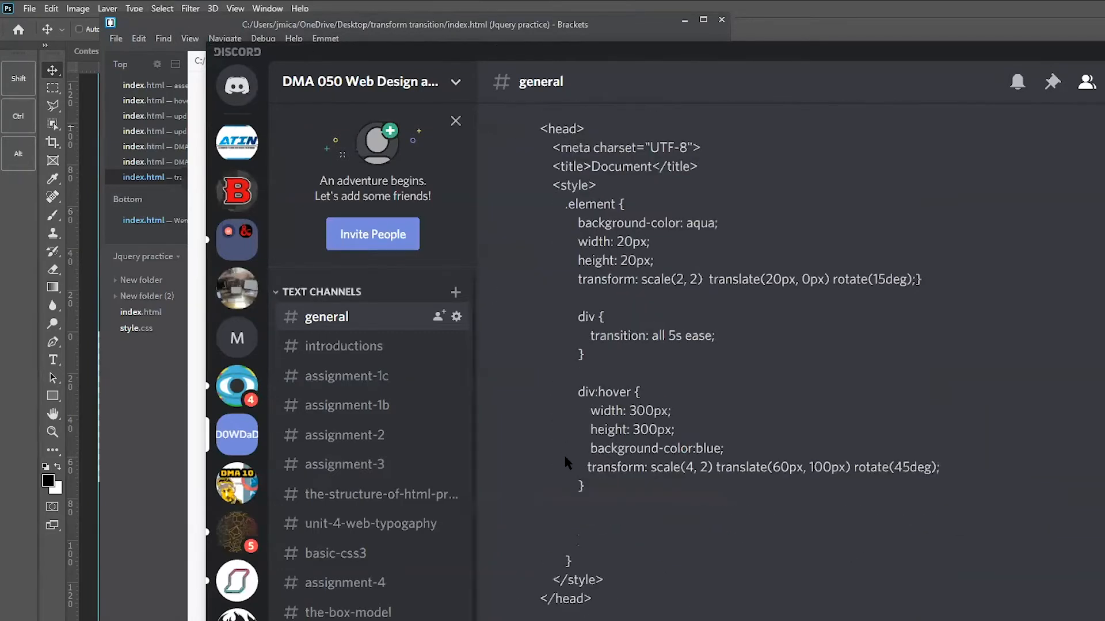
scroll(564, 455, "up", 8)
left_click(584, 598)
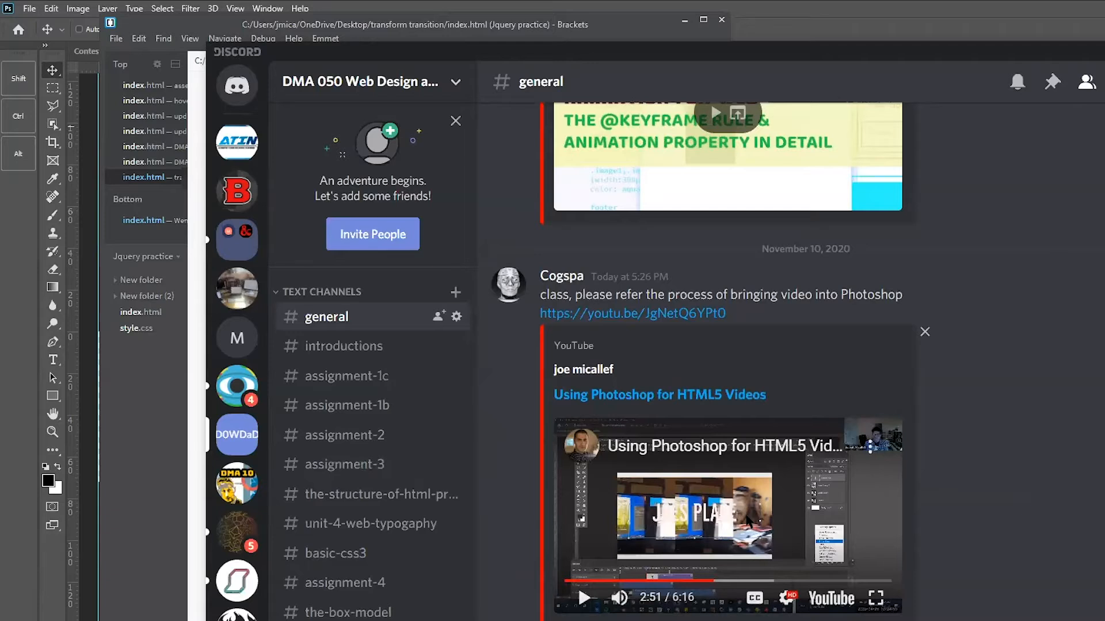
scroll(828, 402, "down", 6)
scroll(779, 404, "up", 5)
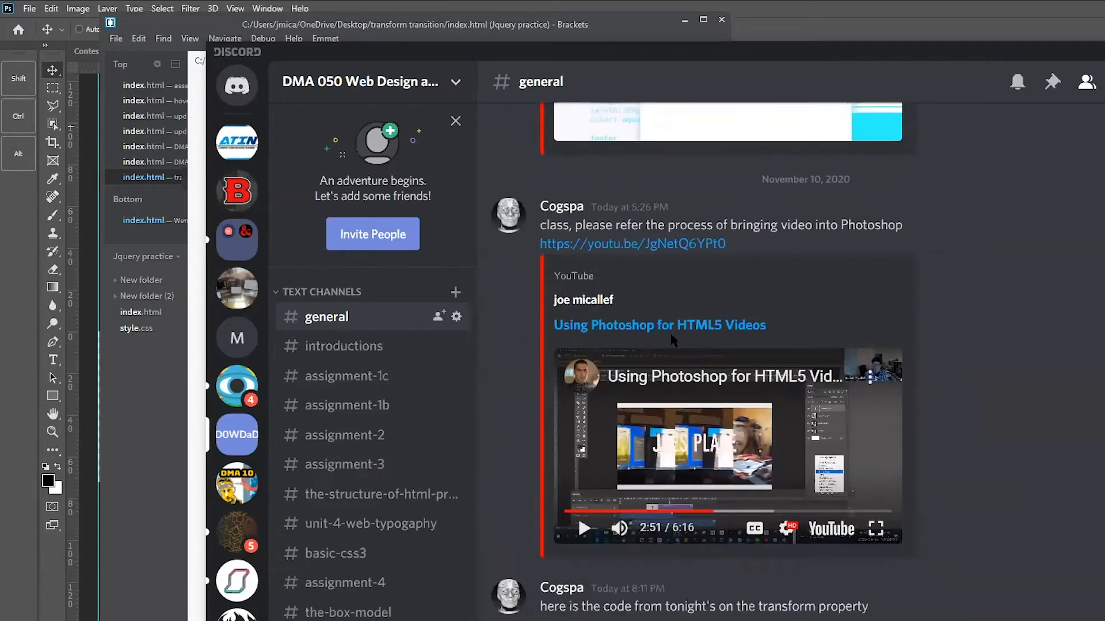
Switch to Photoshop and create a new document 800 pixels wide and 500 pixels high
left_click(20, 433)
left_click(30, 9)
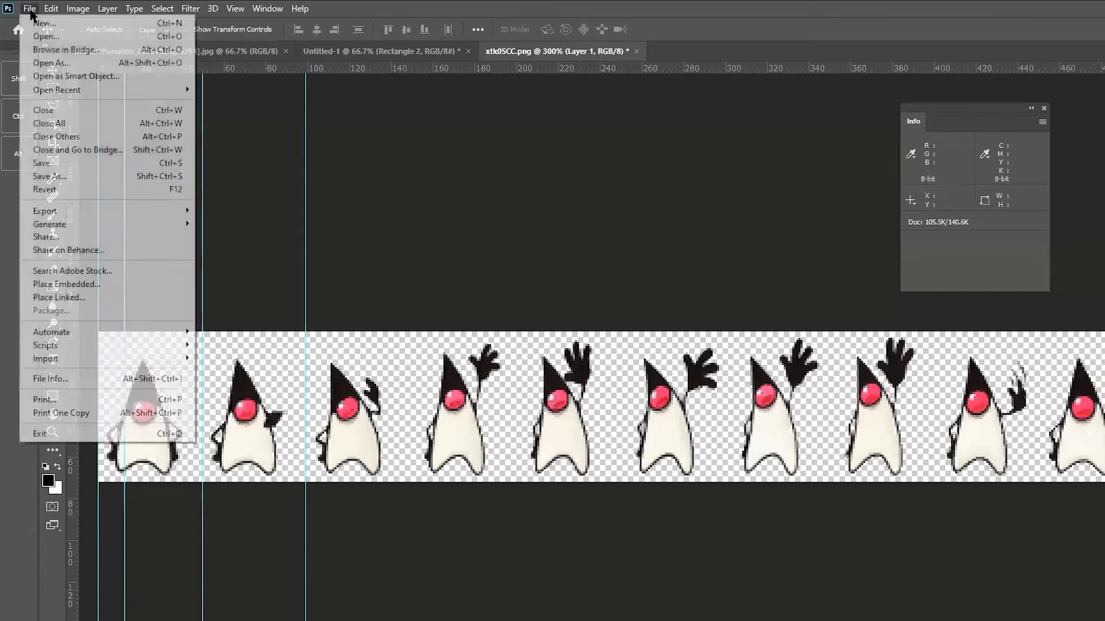
left_click(32, 23)
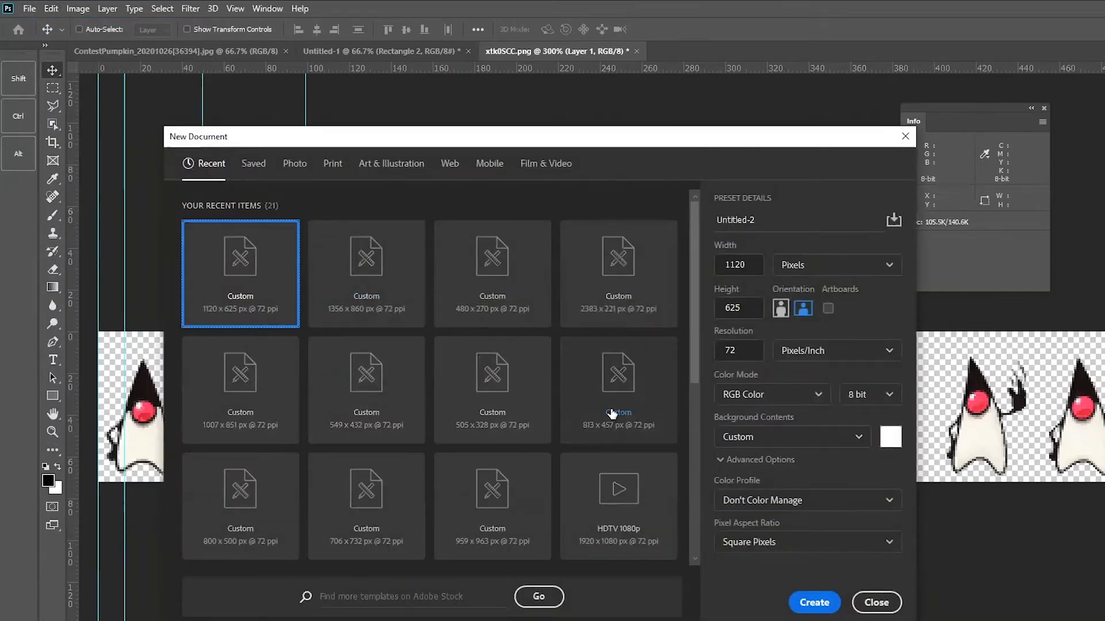
left_click_drag(751, 265, 701, 262)
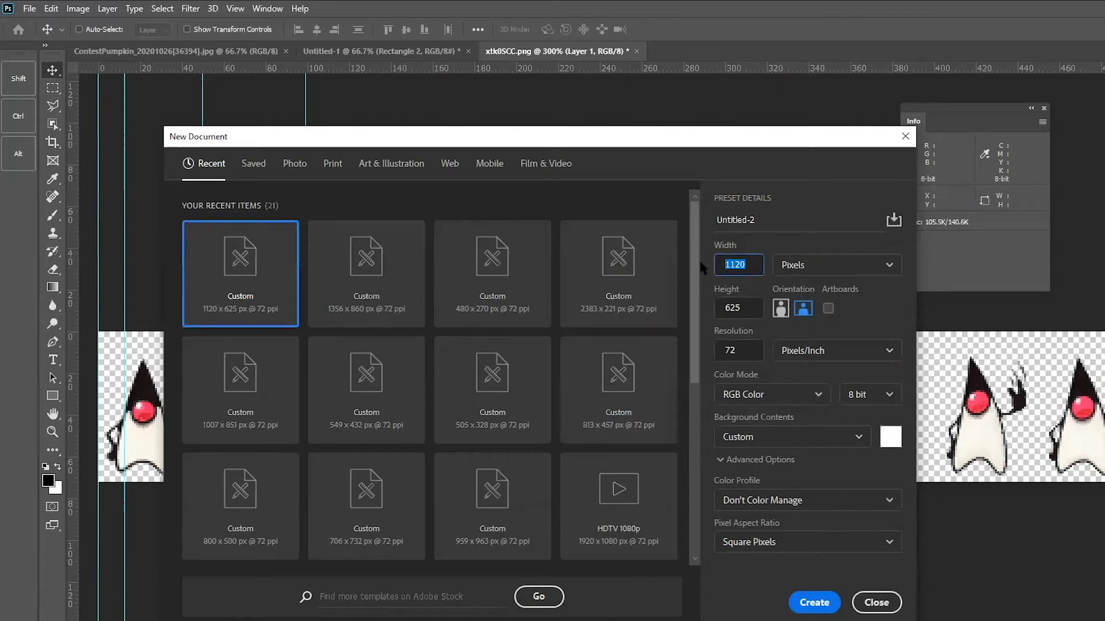
type("500")
left_click_drag(748, 265, 689, 260)
type("800")
left_click_drag(758, 312, 697, 298)
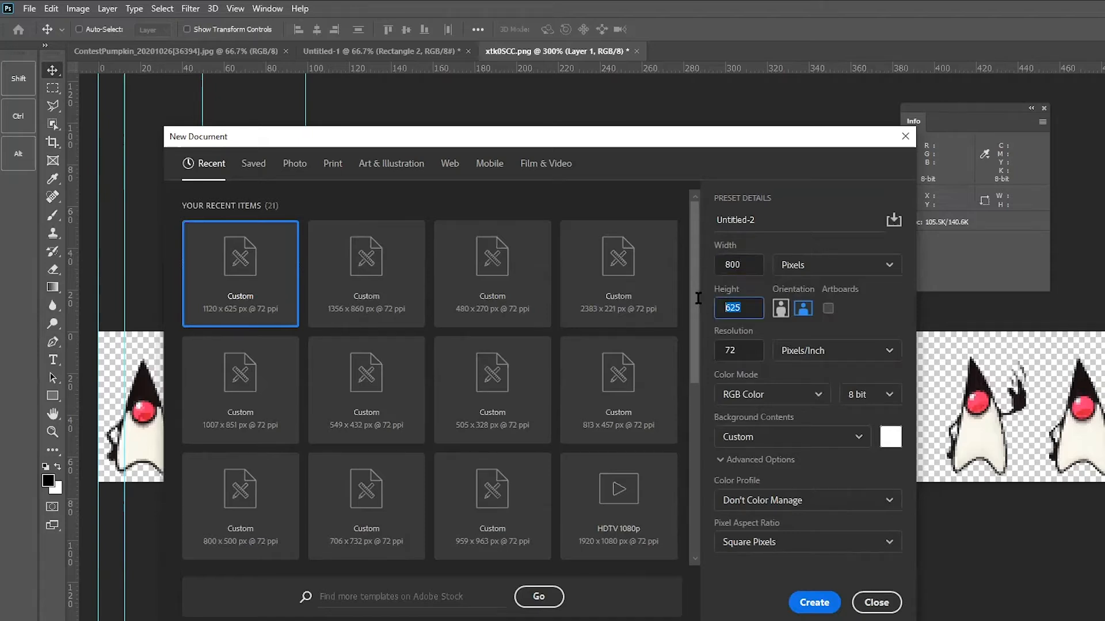
type("500")
left_click(814, 603)
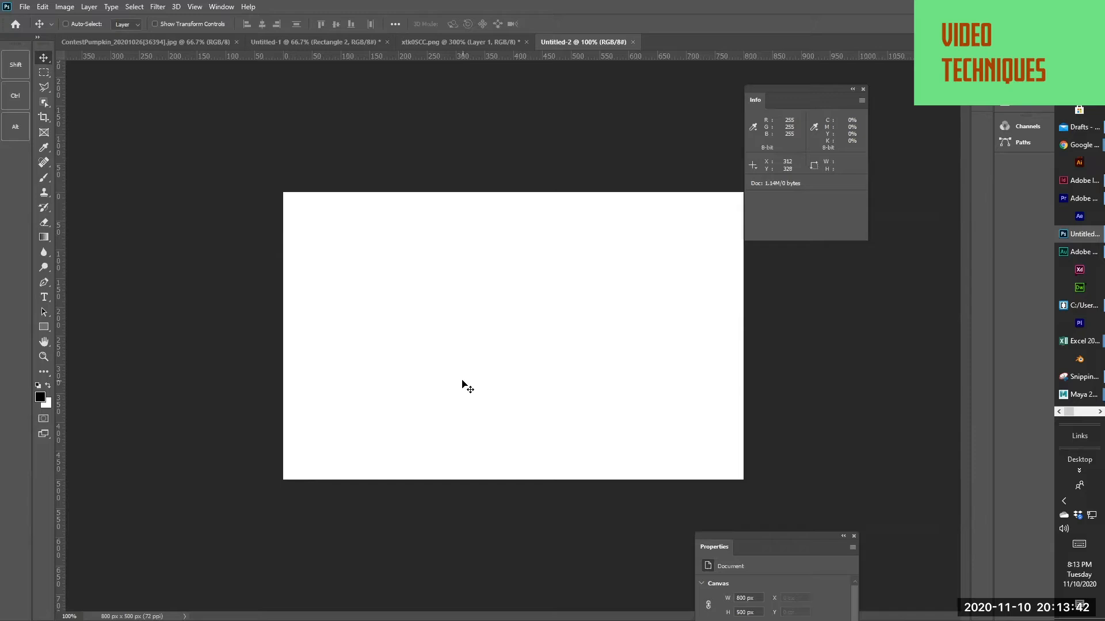
Place a narrower Layers panel beside the canvas and close the Info and Properties panels
left_click(217, 8)
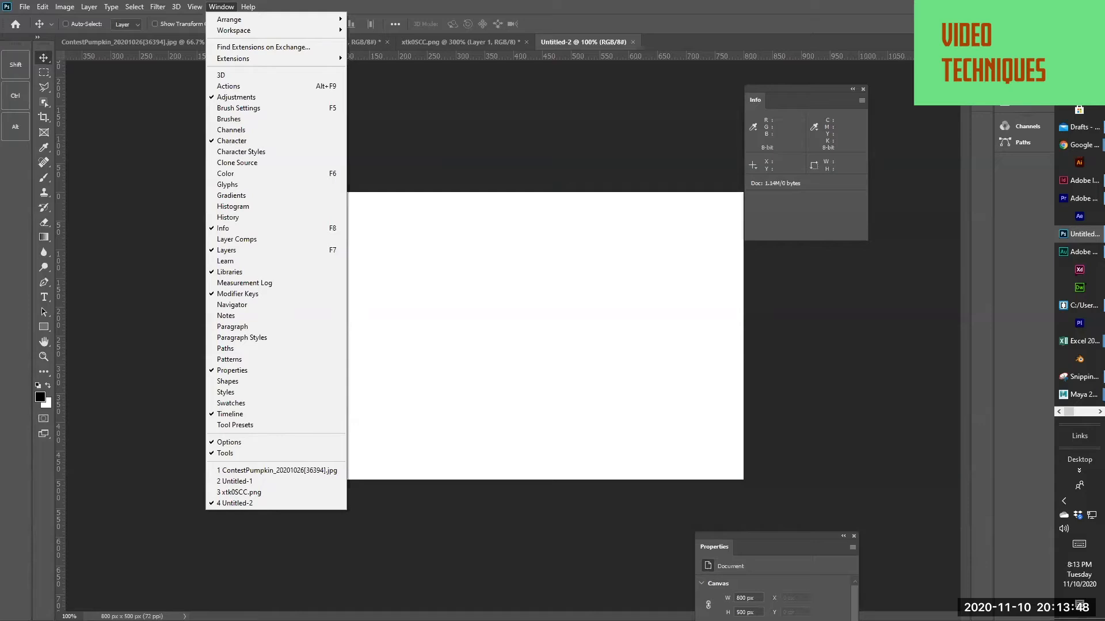
left_click_drag(1104, 173, 813, 129)
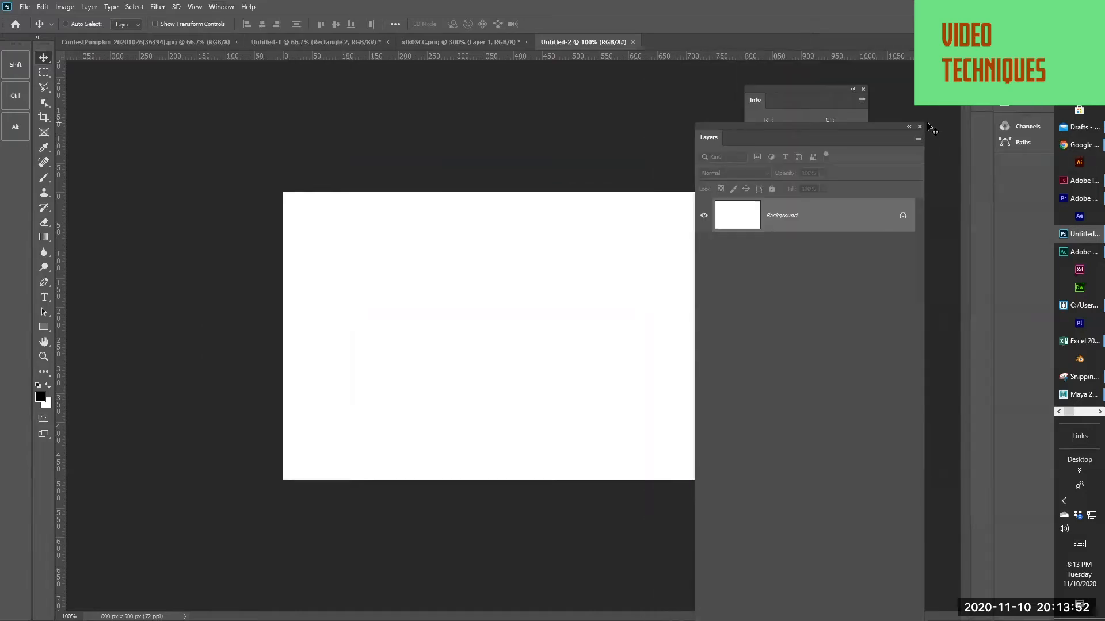
left_click_drag(823, 125, 1104, 151)
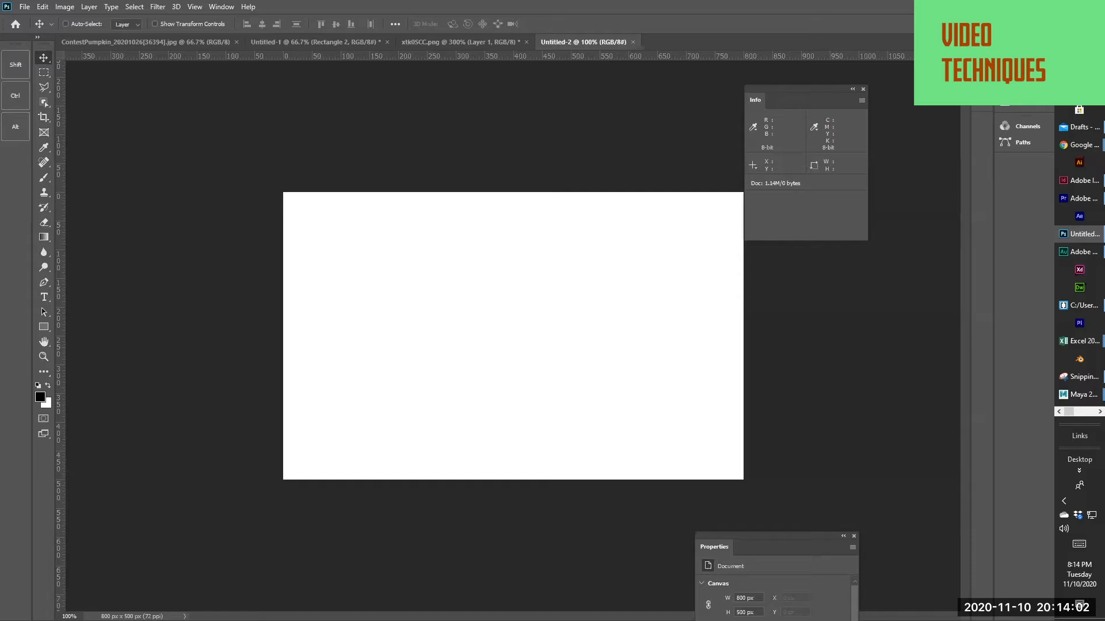
left_click_drag(1102, 46, 846, 248)
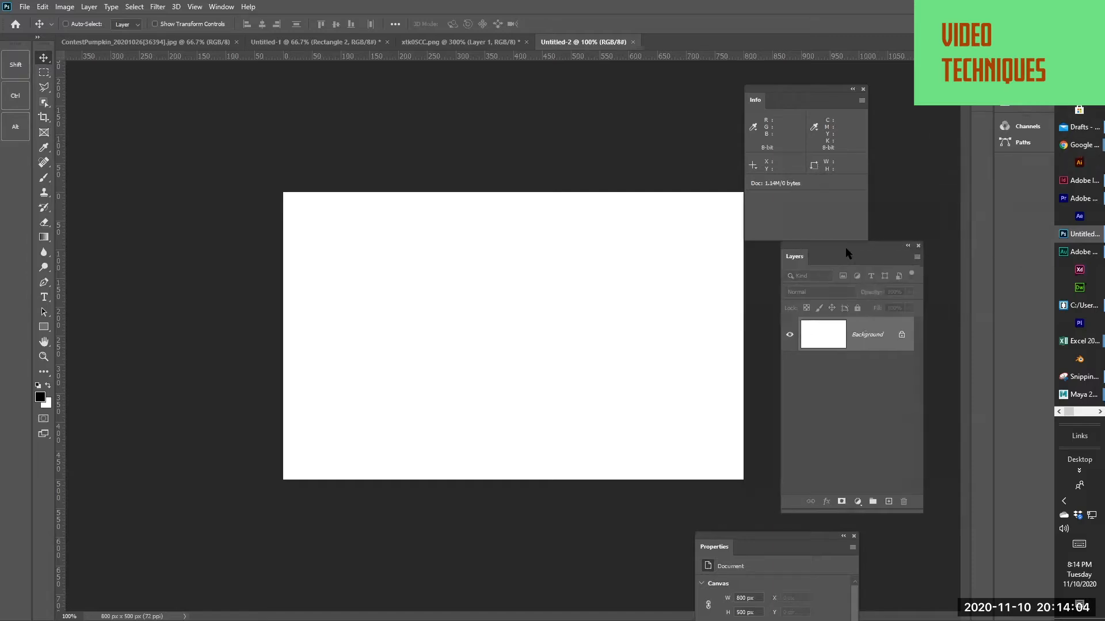
left_click(864, 89)
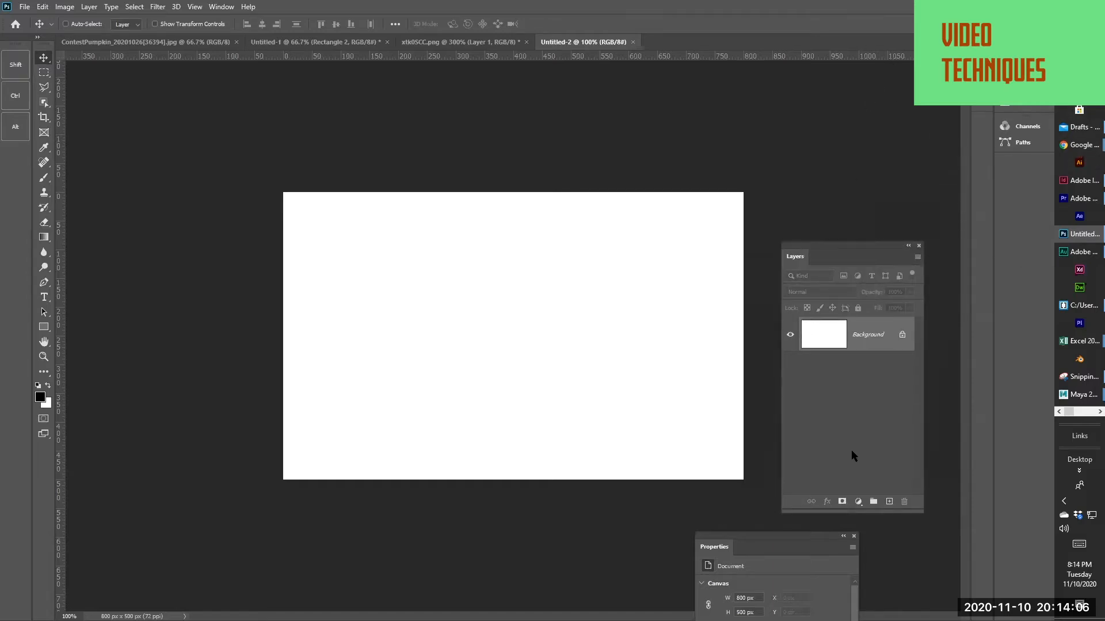
left_click(853, 536)
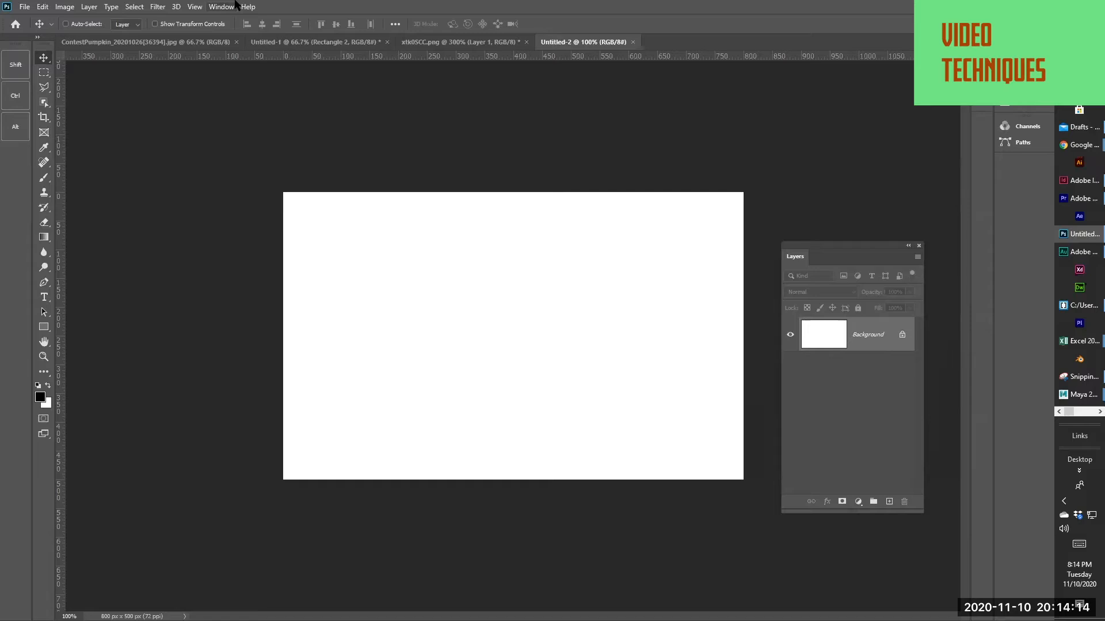
Bring the Timeline panel over the lower part of the canvas and widen it
left_click(219, 6)
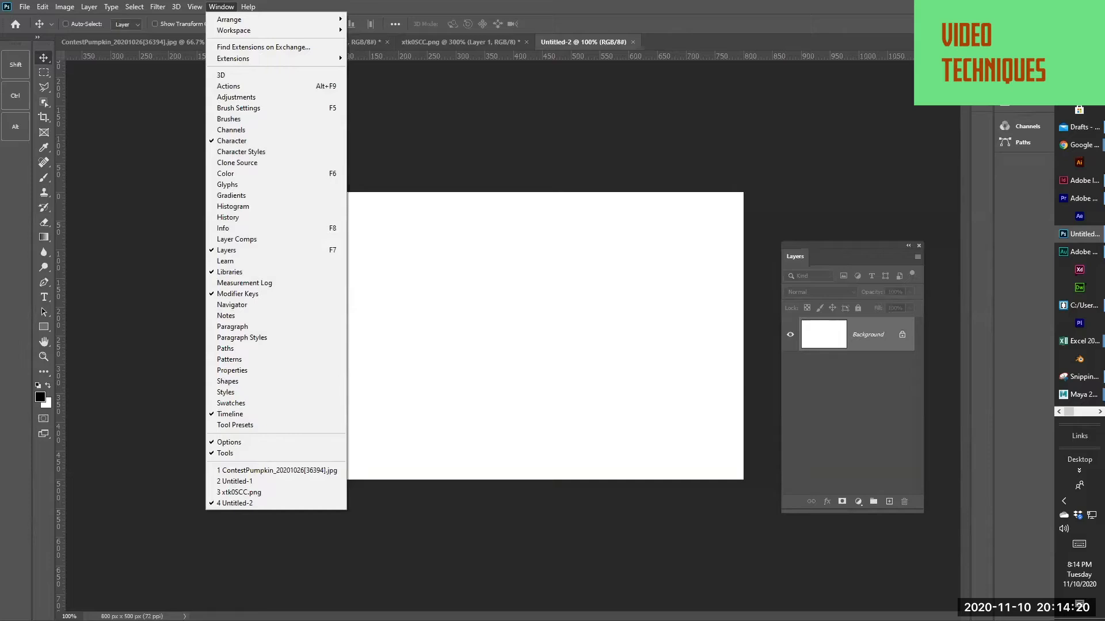
left_click(229, 413)
left_click_drag(326, 323, 252, 413)
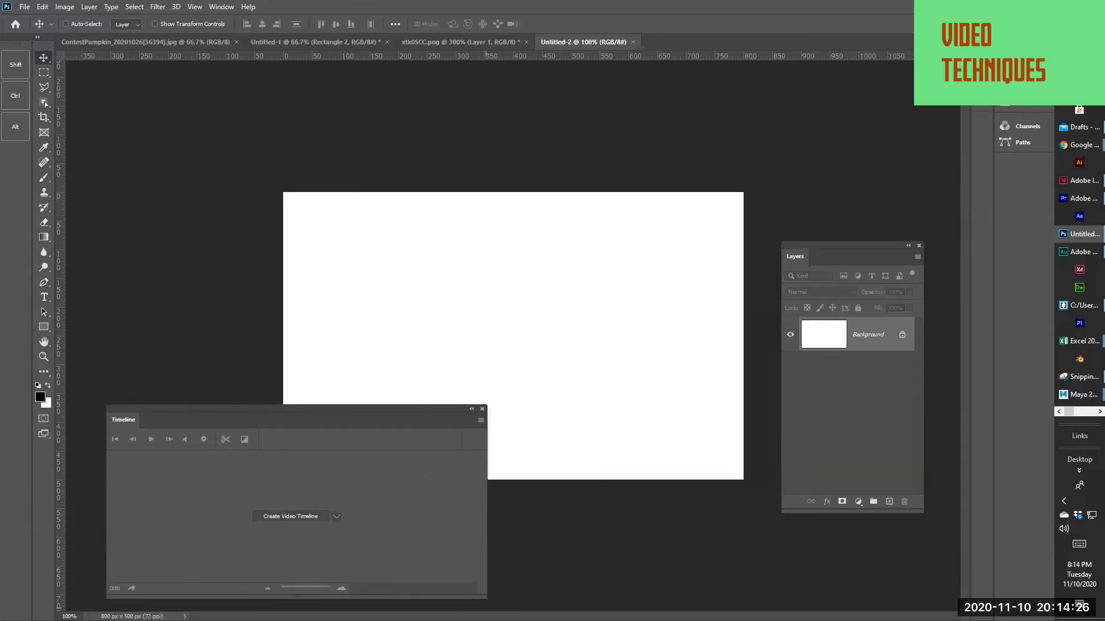
left_click_drag(484, 594, 647, 579)
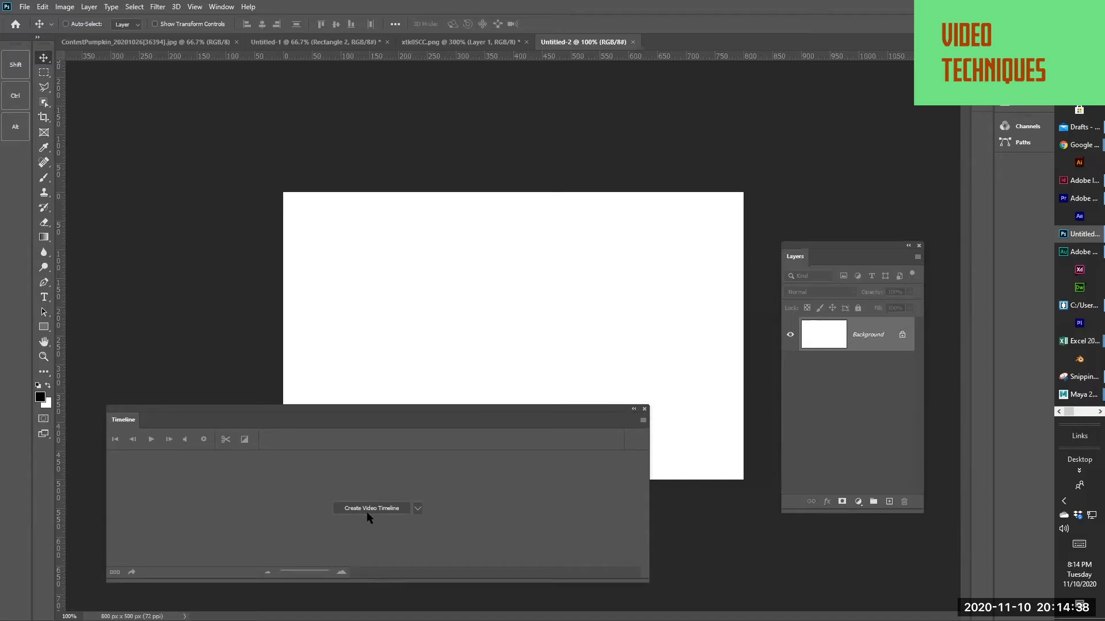
left_click(417, 509)
left_click(416, 511)
left_click(417, 509)
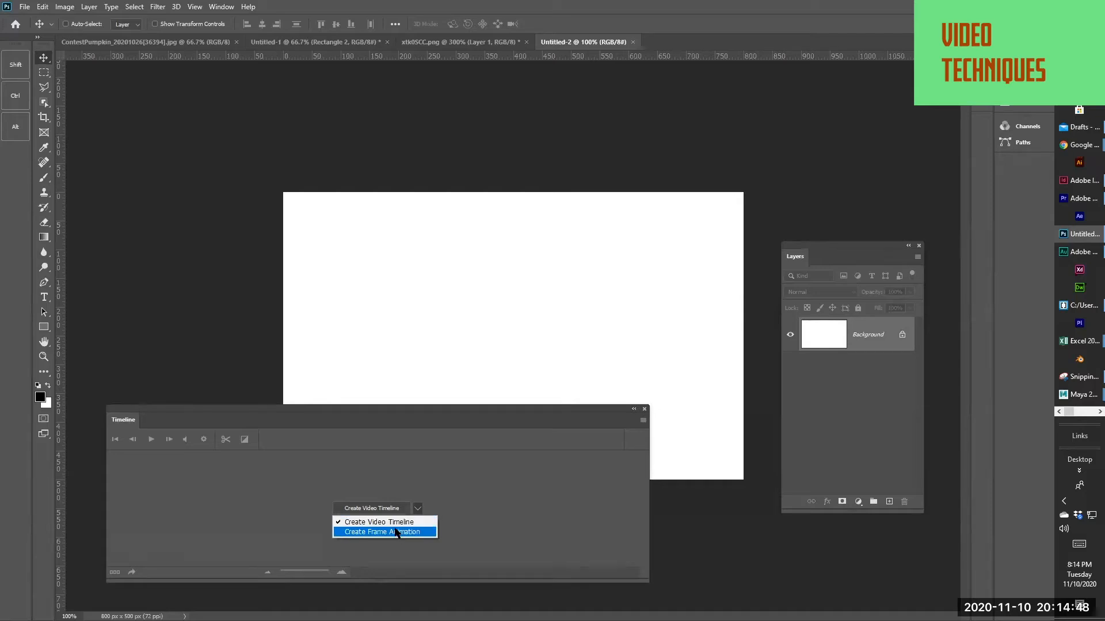
left_click(396, 532)
left_click(418, 509)
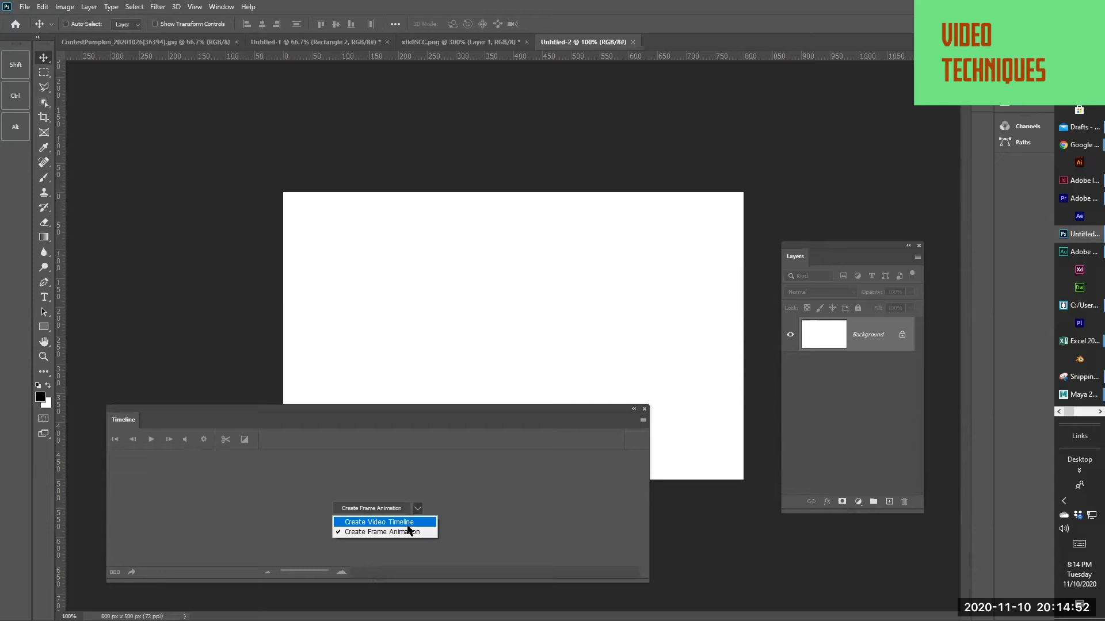
left_click(405, 522)
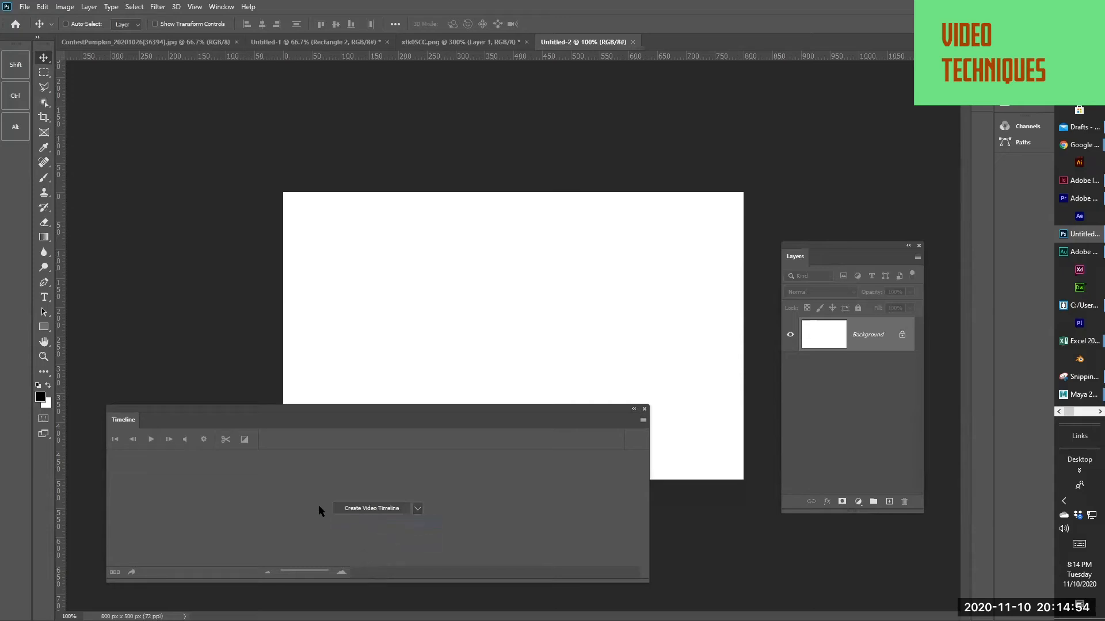
Create a video timeline for the new blank document
left_click(374, 507)
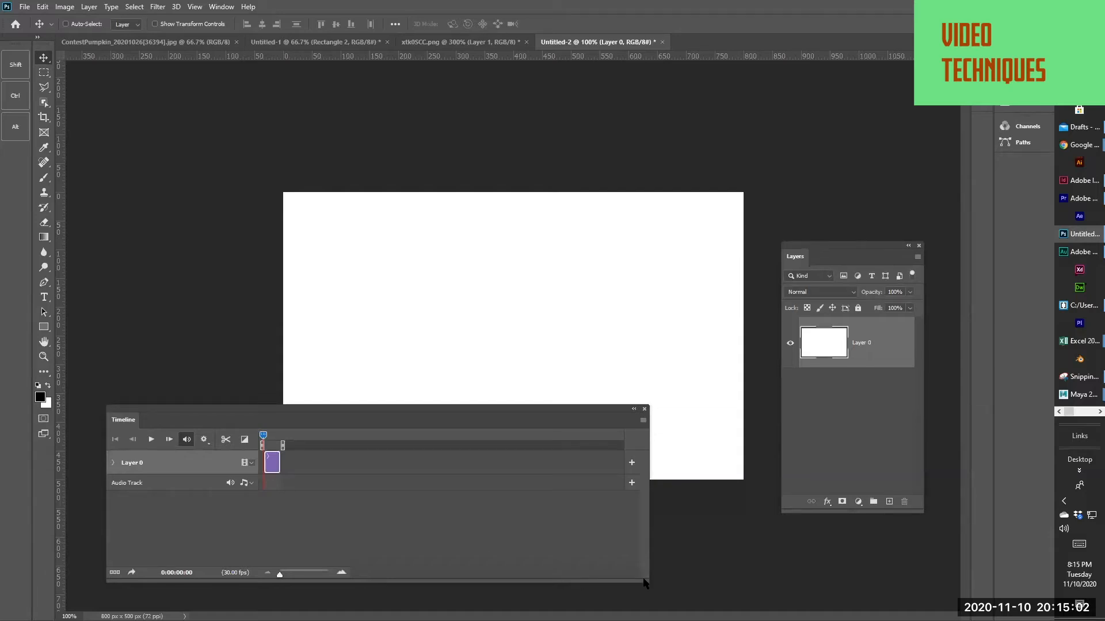
Widen the Timeline panel and draw a red-filled ellipse about 226 px wide and 189 px high on the left half of the canvas
left_click_drag(644, 583, 720, 552)
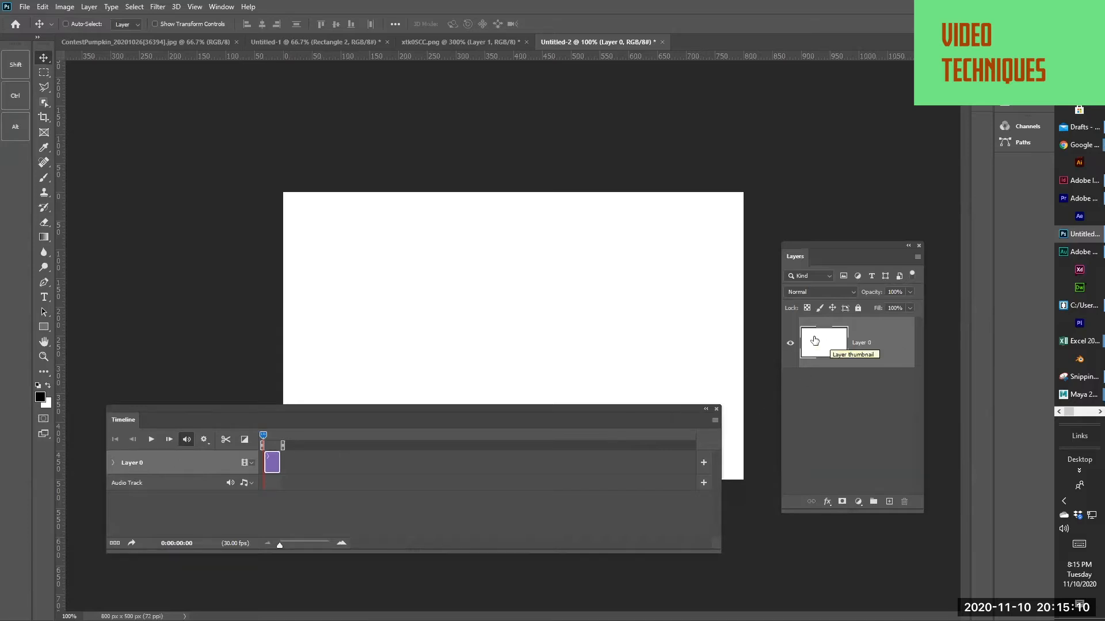
left_click(44, 328)
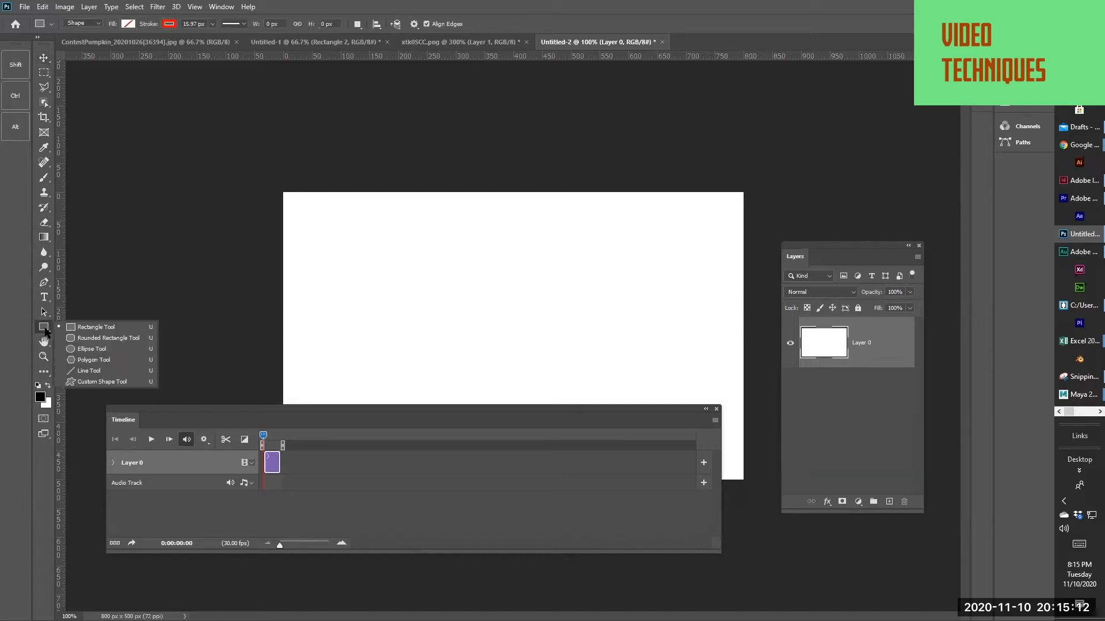
key("Escape")
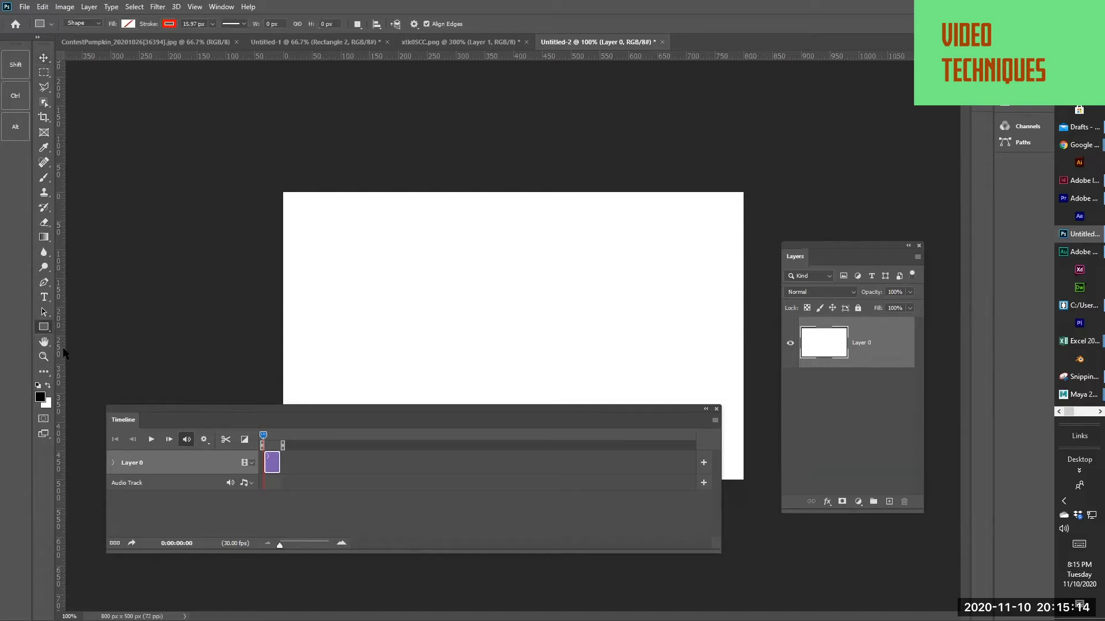
left_click(132, 24)
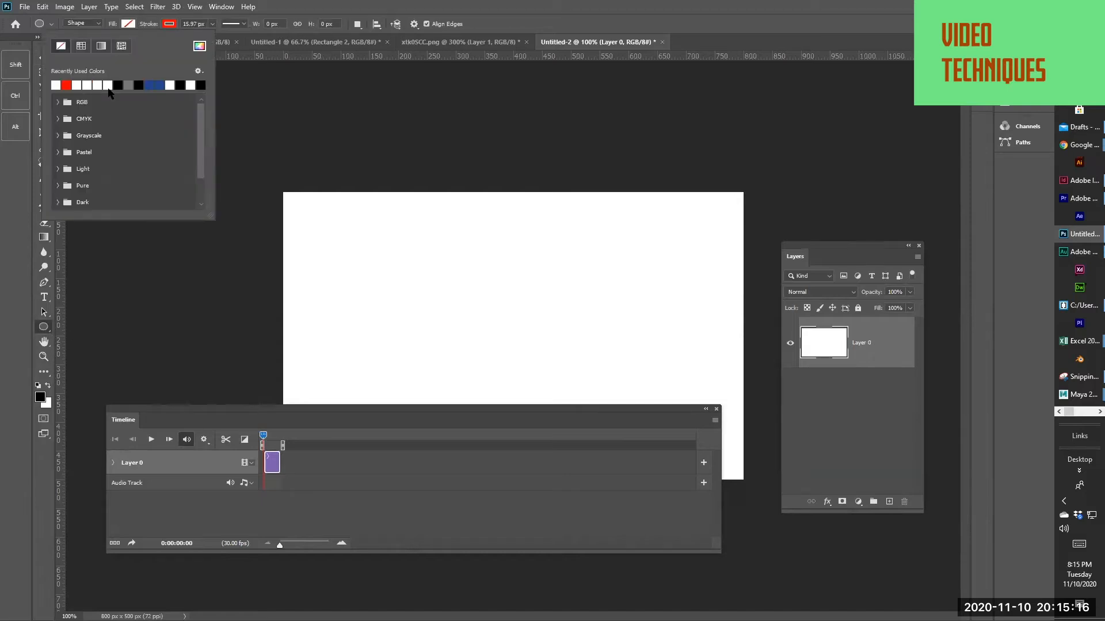
left_click(66, 87)
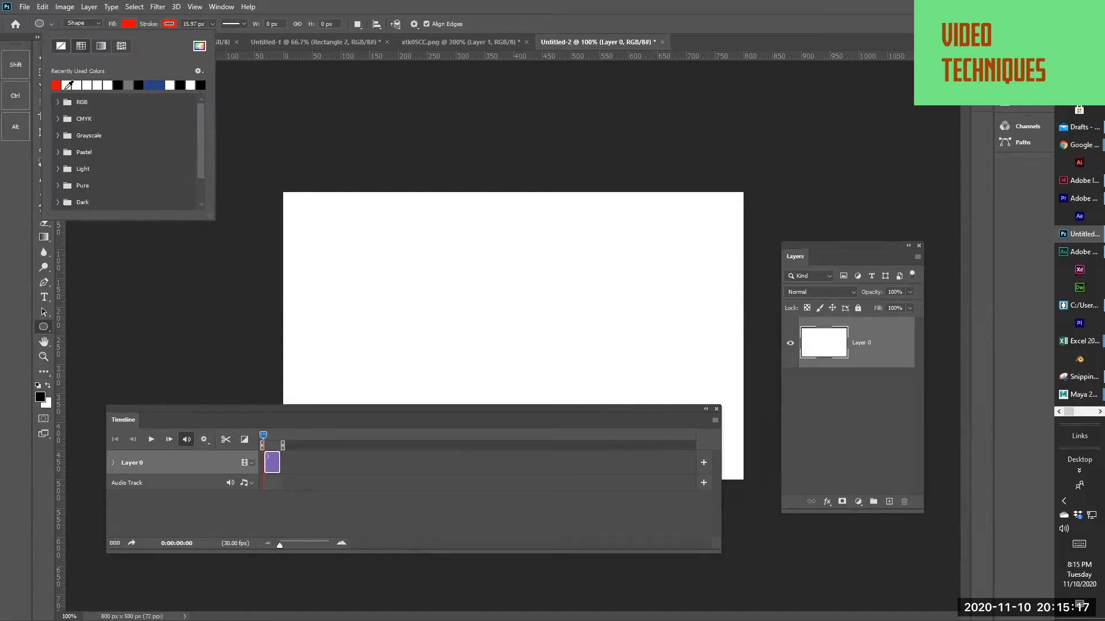
left_click(328, 241)
left_click_drag(327, 241, 459, 350)
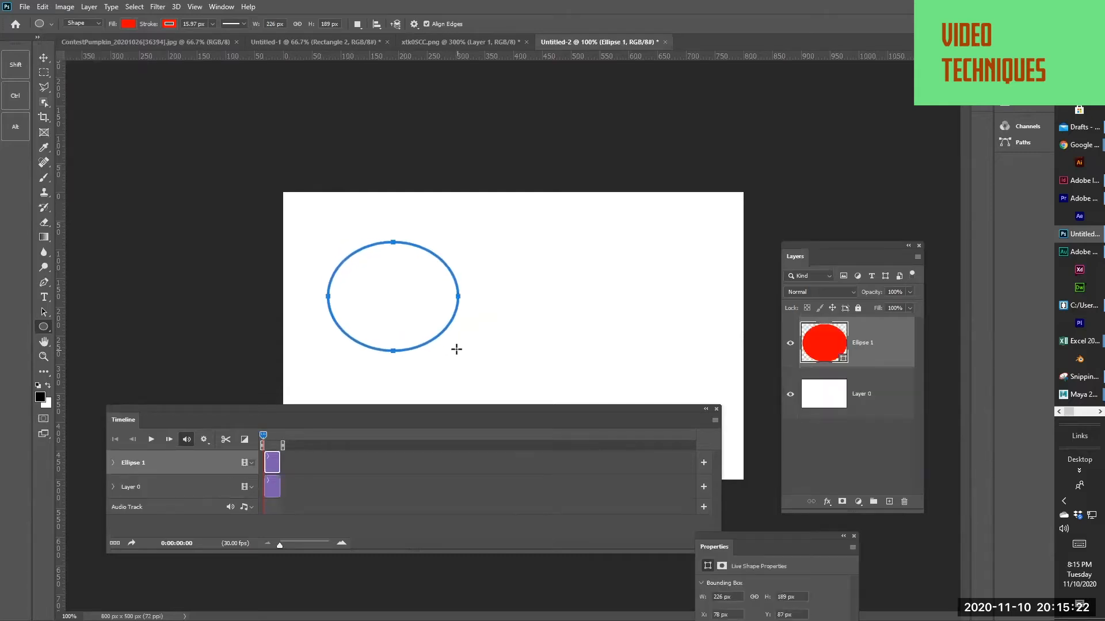
left_click(44, 59)
Magnify the timeline scale so the five-second clips spread out, and lower the Timeline panel to uncover the canvas
mouse_move(282, 546)
left_mouse_down()
mouse_move(297, 545)
mouse_move(279, 544)
left_mouse_up()
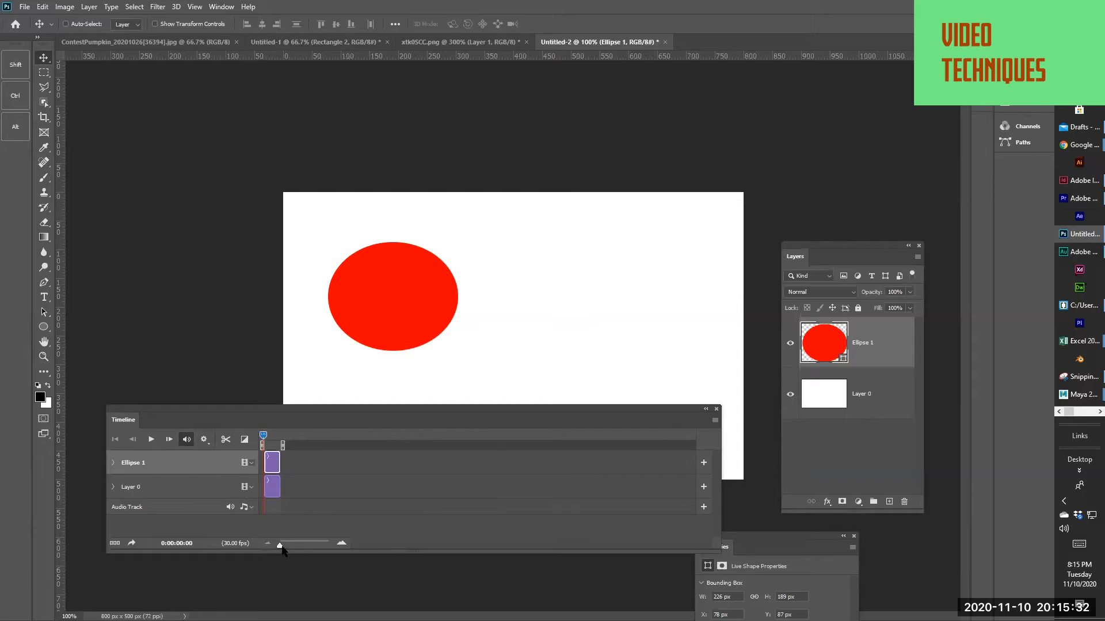
left_click_drag(281, 545, 294, 546)
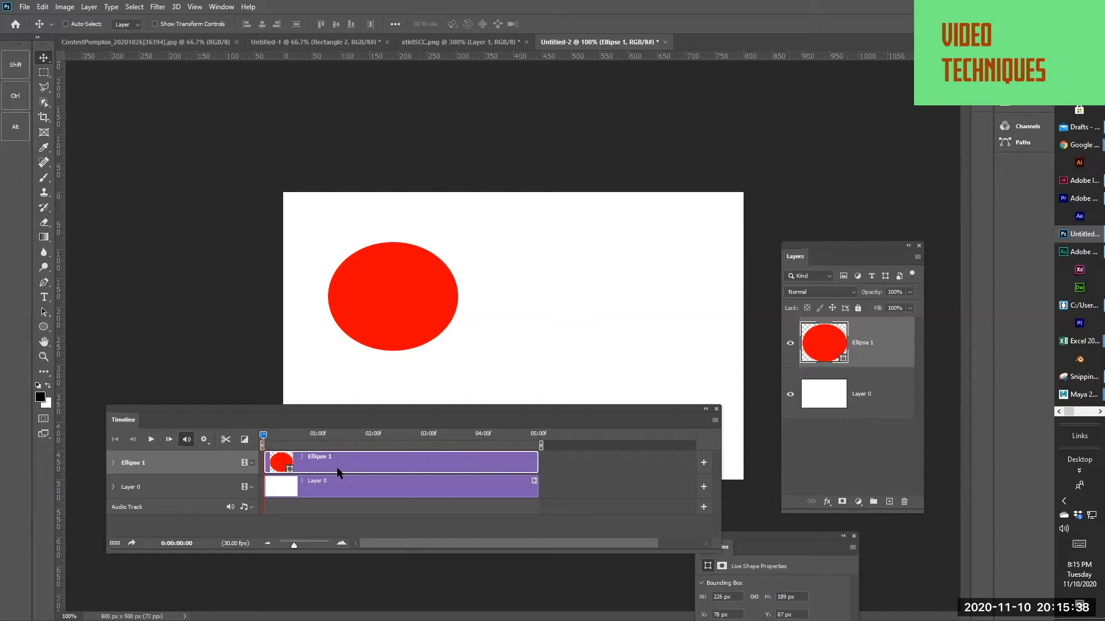
left_click_drag(355, 412, 364, 472)
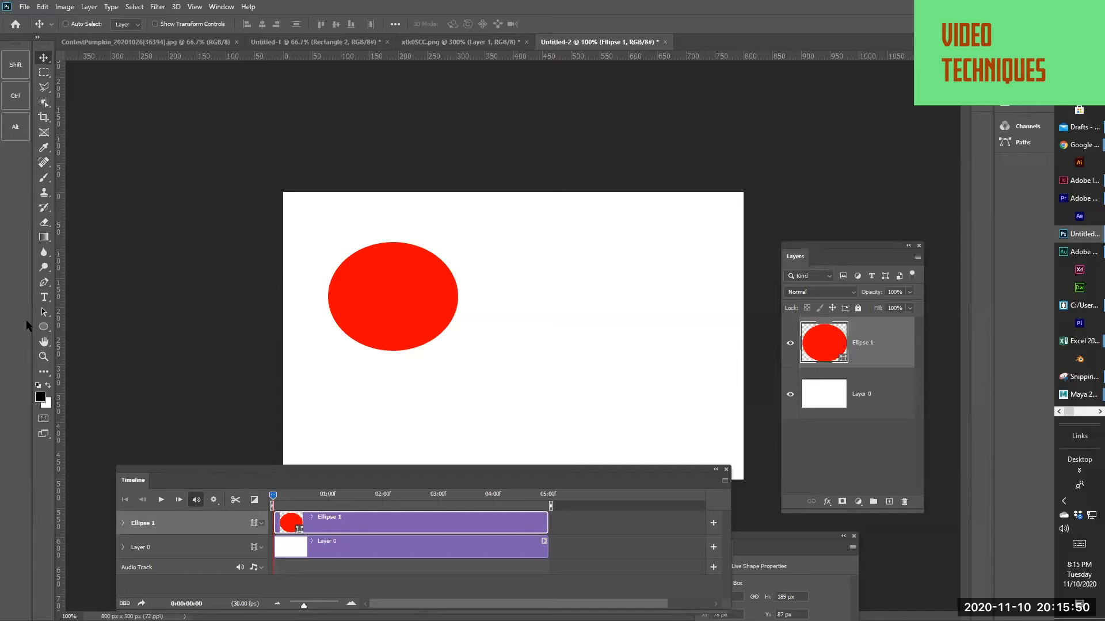
Switch the shape drawing tool from Ellipse to Rectangle
left_click(42, 327)
right_click(43, 329)
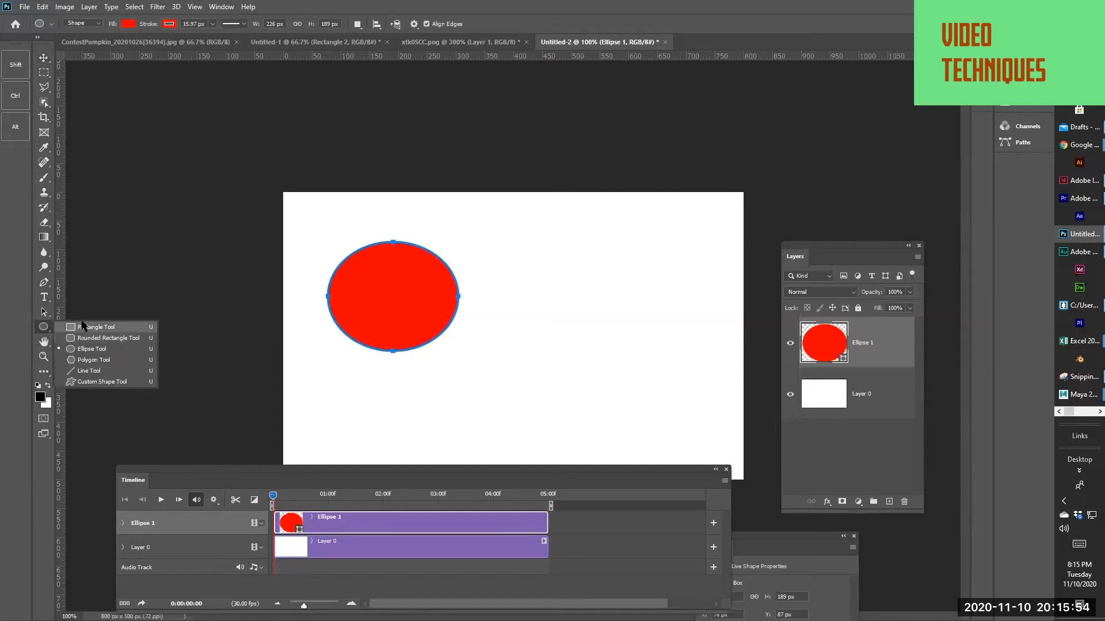
left_click(82, 322)
left_click(128, 24)
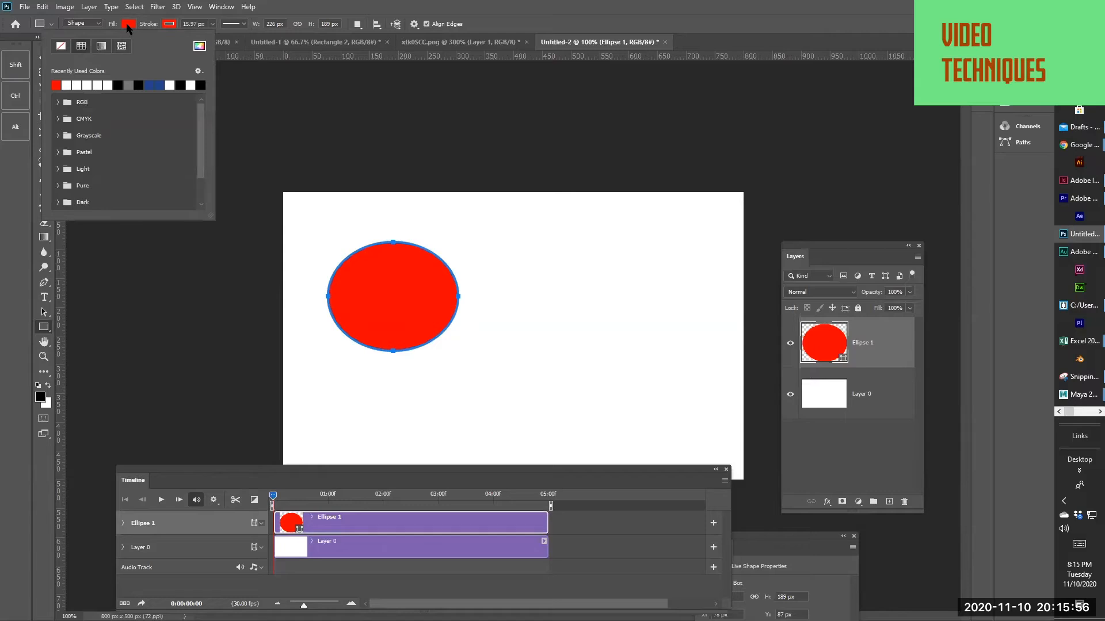
left_click(154, 85)
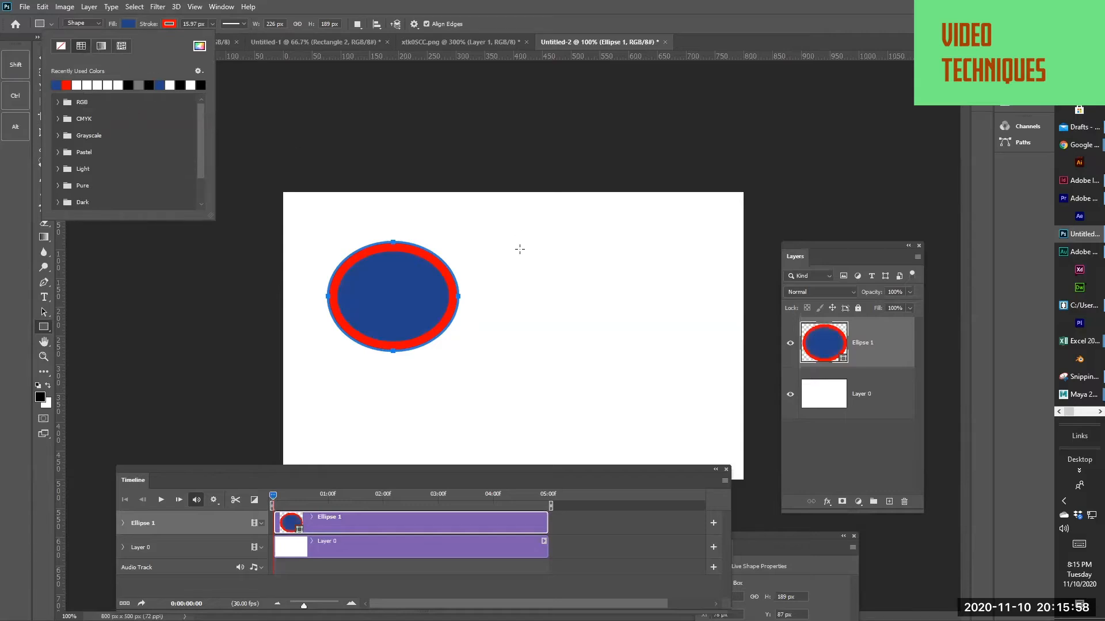
left_click(873, 495)
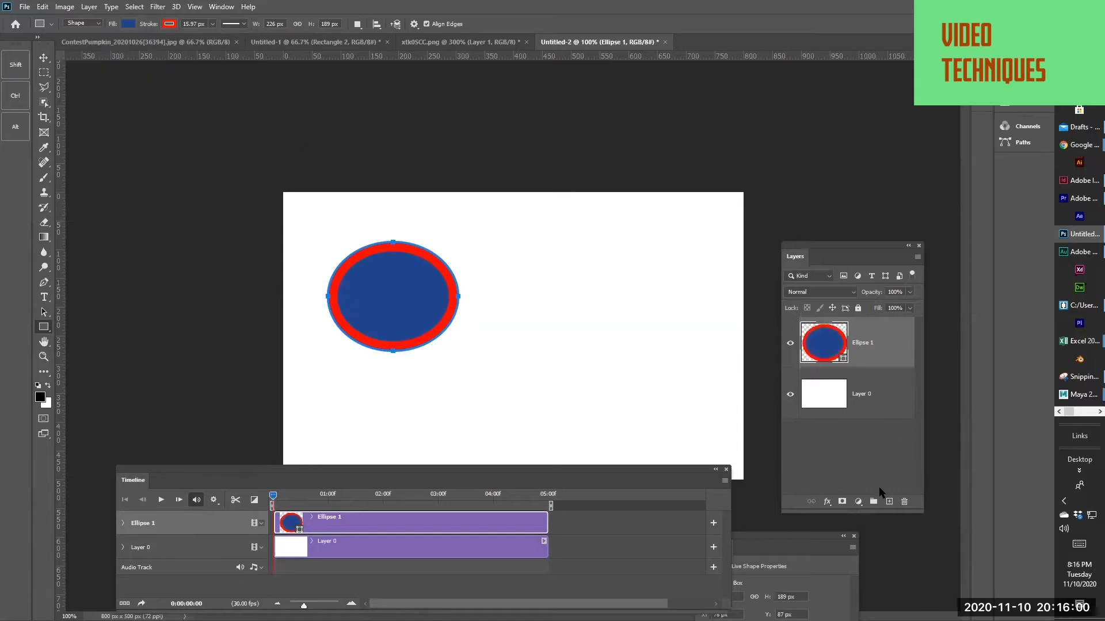
key("ctrl+z")
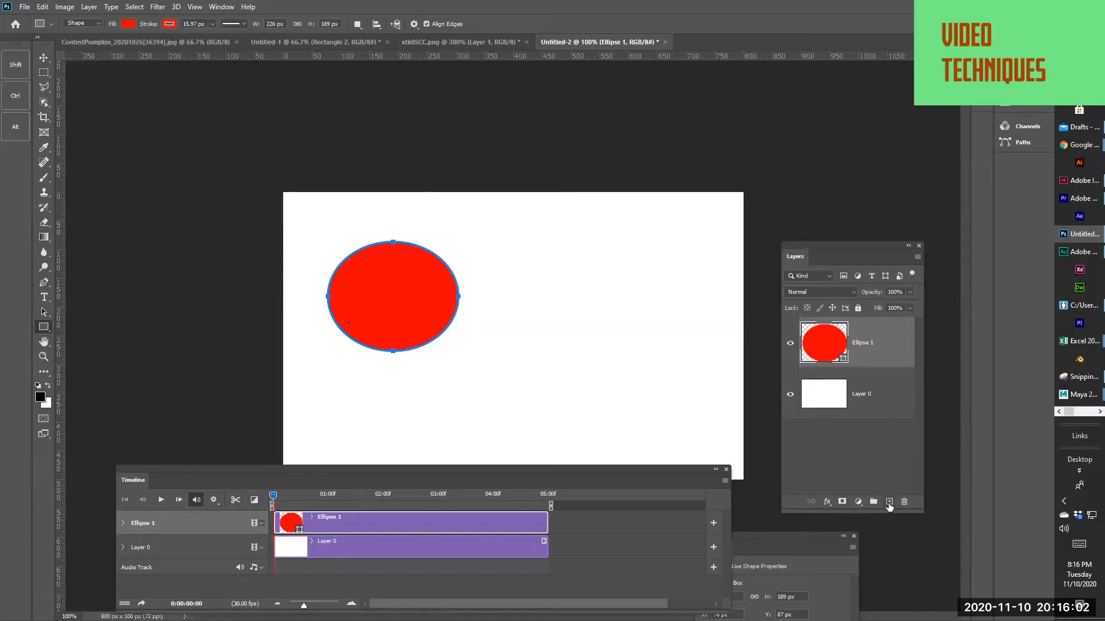
Add a new layer and draw a blue-filled rectangle about 280 px wide and 199 px high to the right of the ellipse
left_click(888, 503)
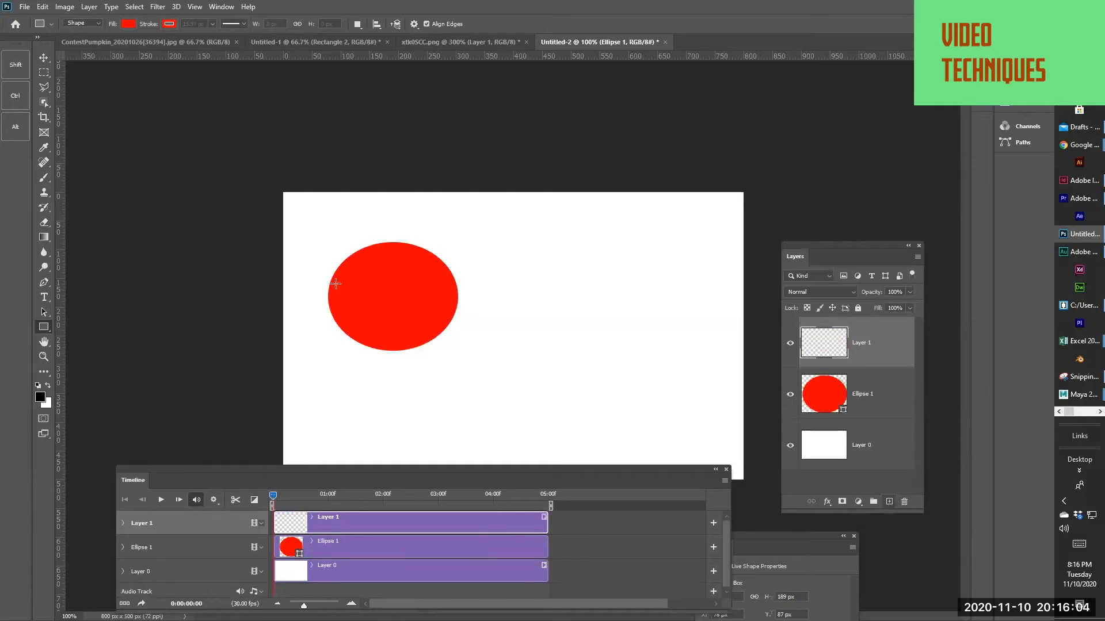
left_click(128, 23)
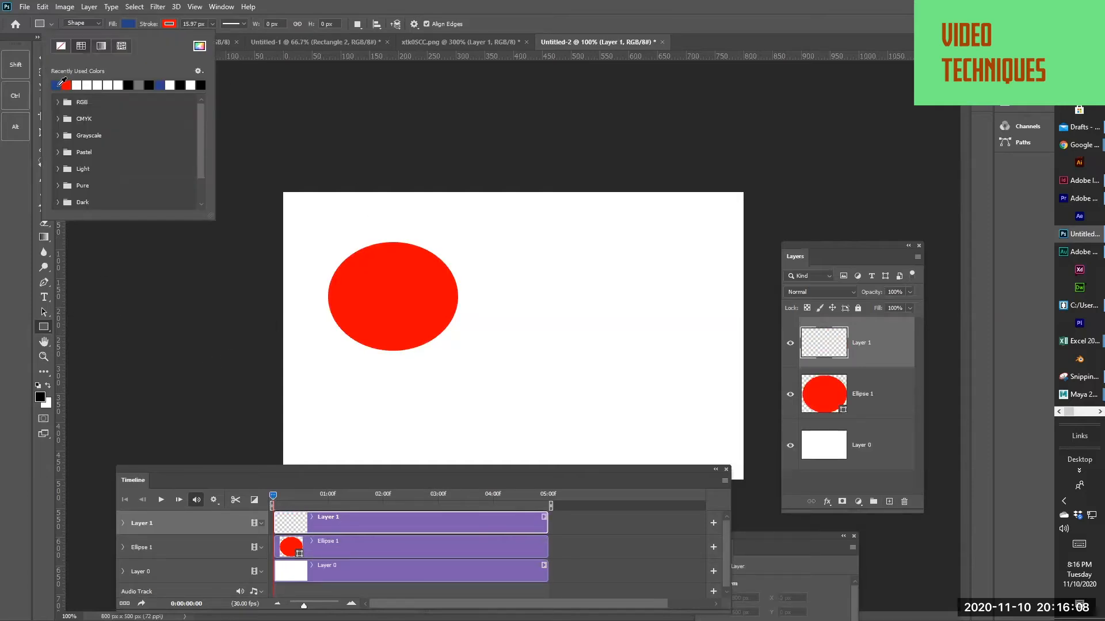
left_click(457, 255)
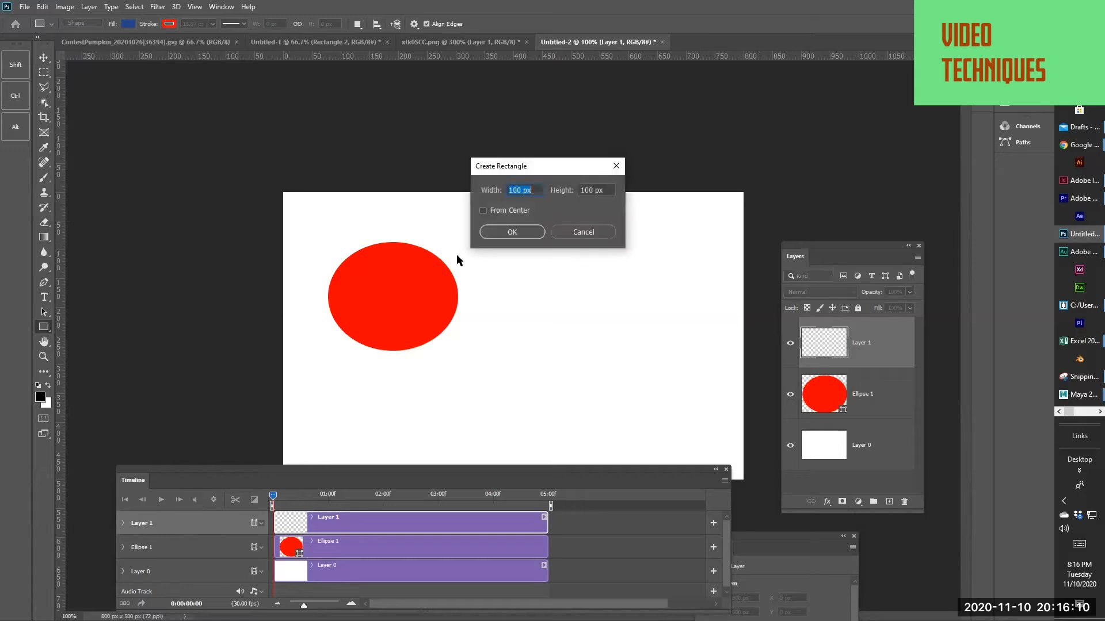
left_click(570, 232)
left_click_drag(488, 249, 651, 365)
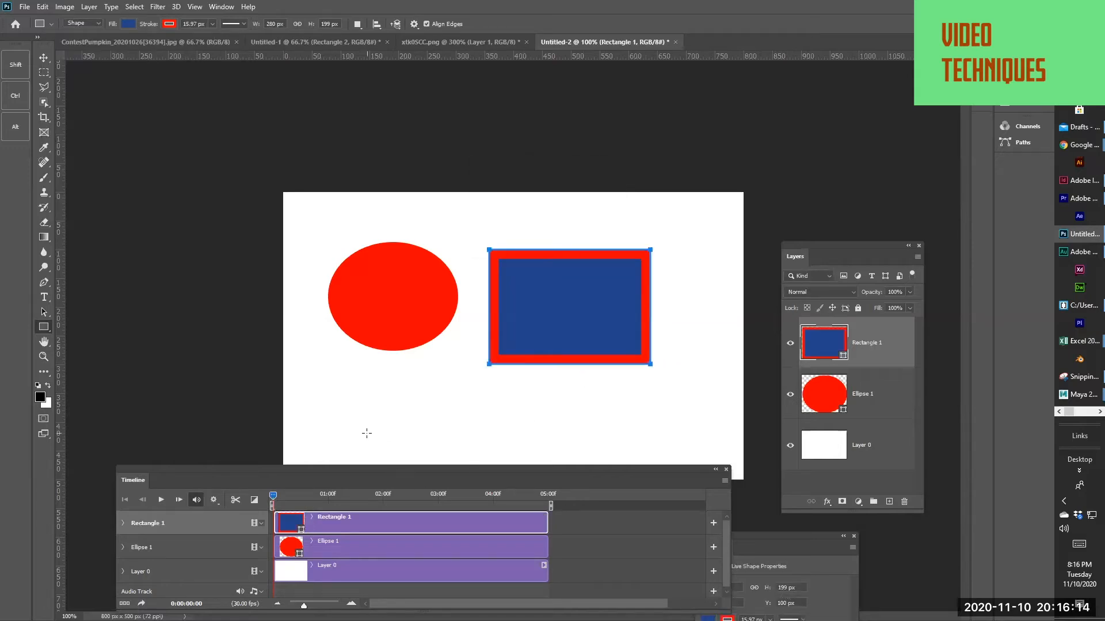
Remove the stroke from the blue rectangle and return to the Move tool
left_click(169, 23)
left_click(102, 47)
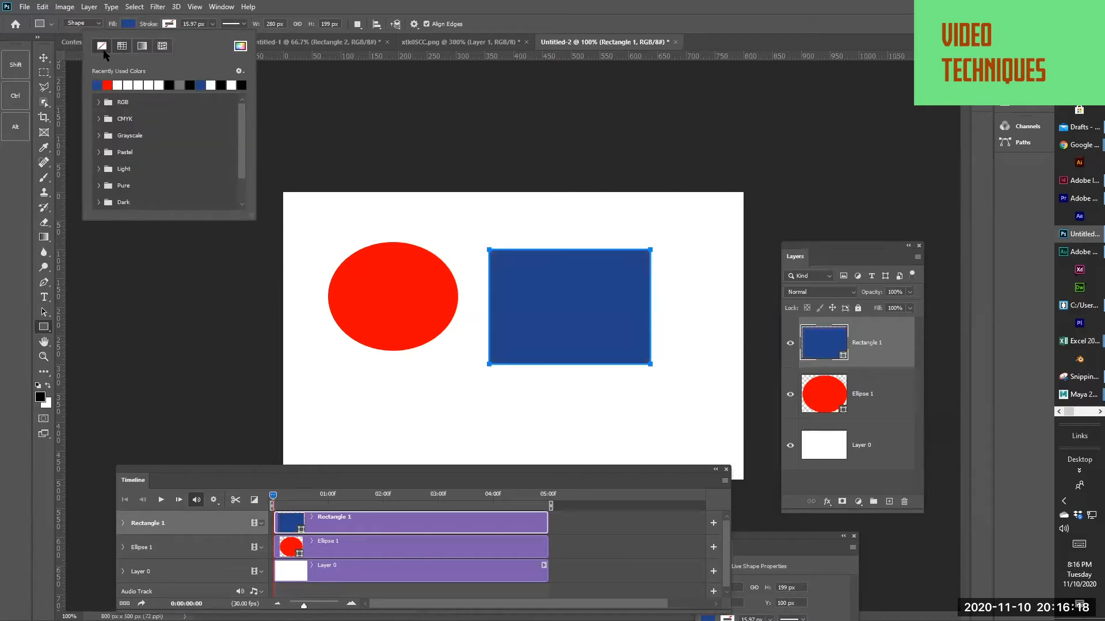
left_click(44, 58)
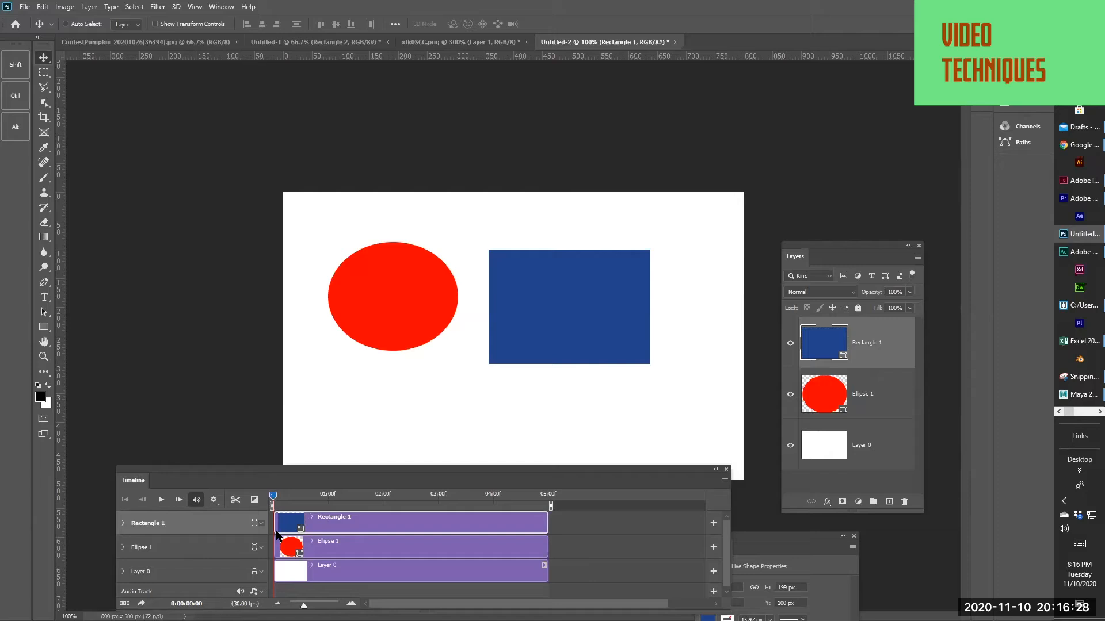
Trim the start of the blue rectangle's clip to about 2.4 seconds and play the timeline in an enlarged Timeline panel
left_click_drag(274, 522, 402, 526)
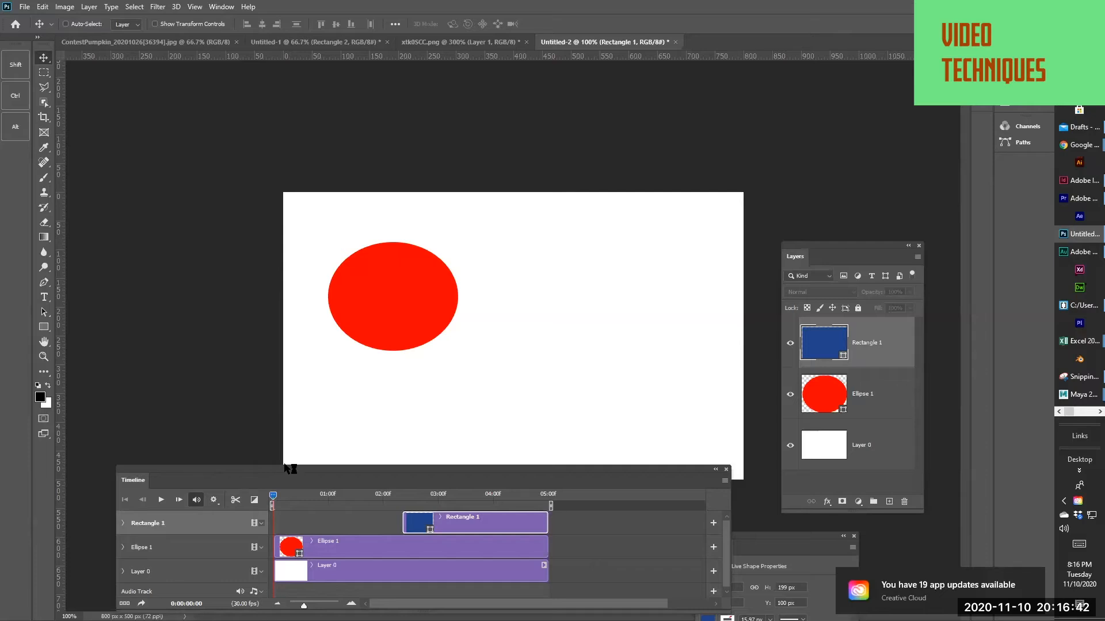
left_click(436, 507)
left_click_drag(430, 502, 171, 388)
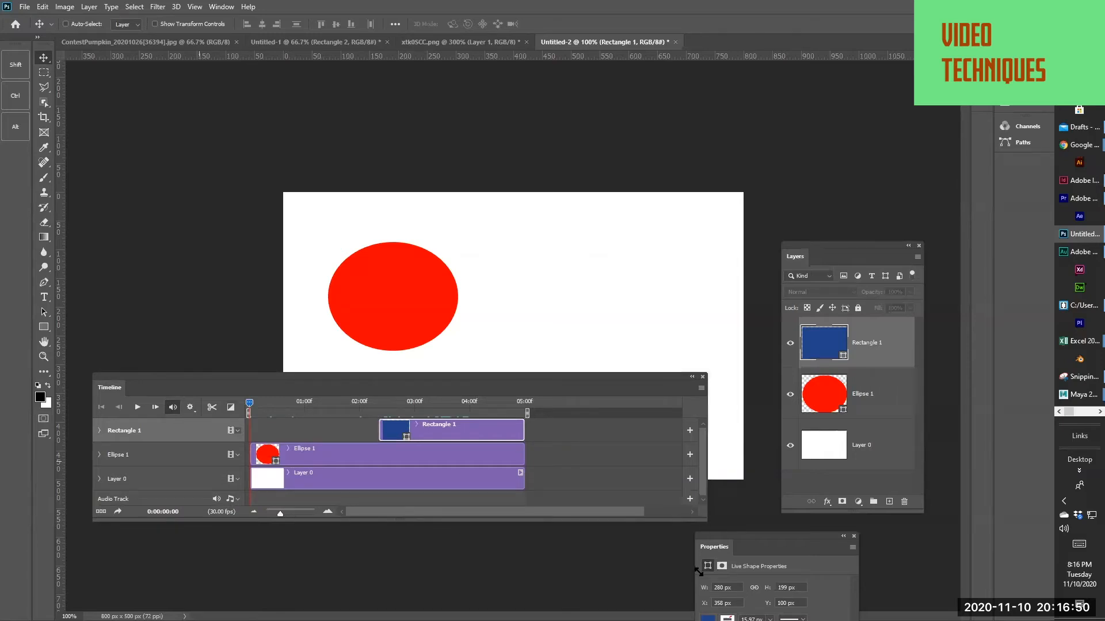
left_click_drag(701, 520, 698, 573)
left_click(139, 407)
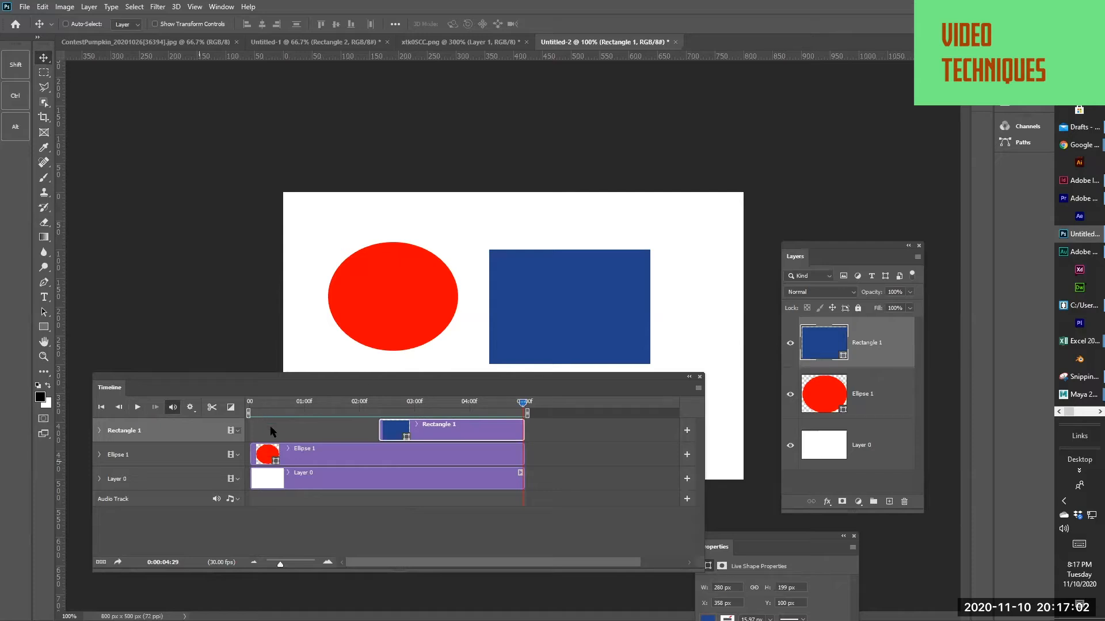
Enable keyframe animation for the rectangle's Position and Opacity at 0:00:04:29
left_click(99, 431)
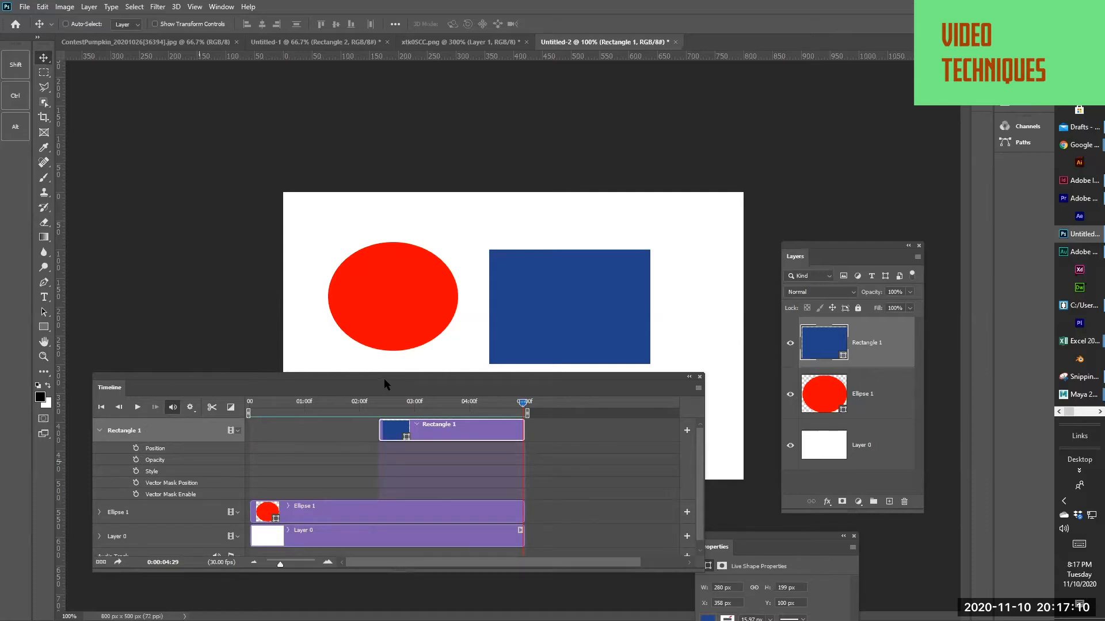
left_click(136, 449)
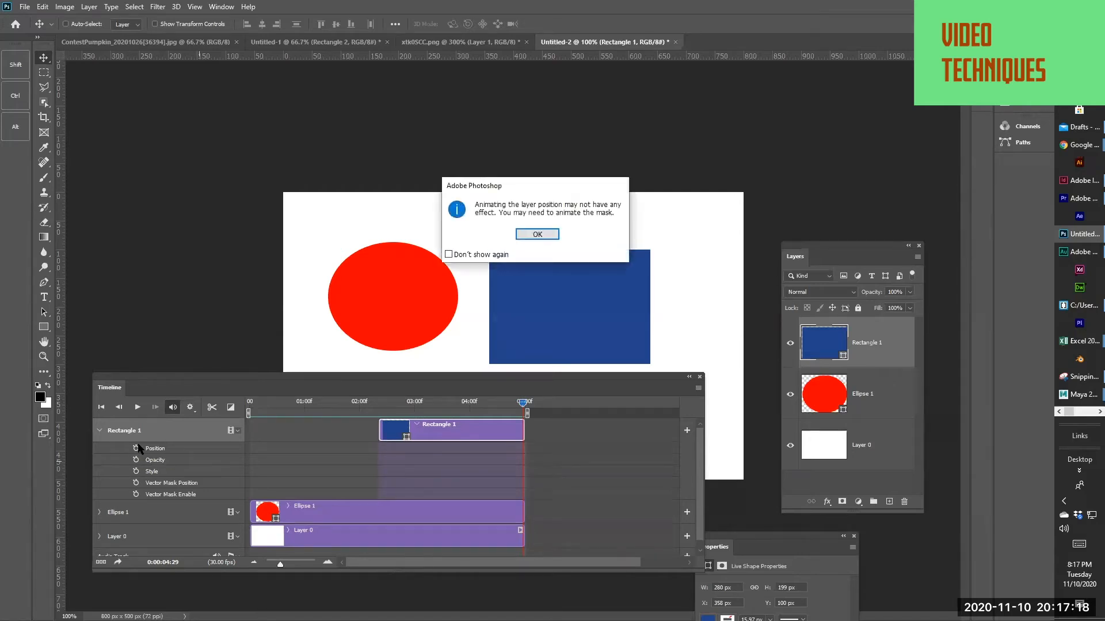
left_click(536, 233)
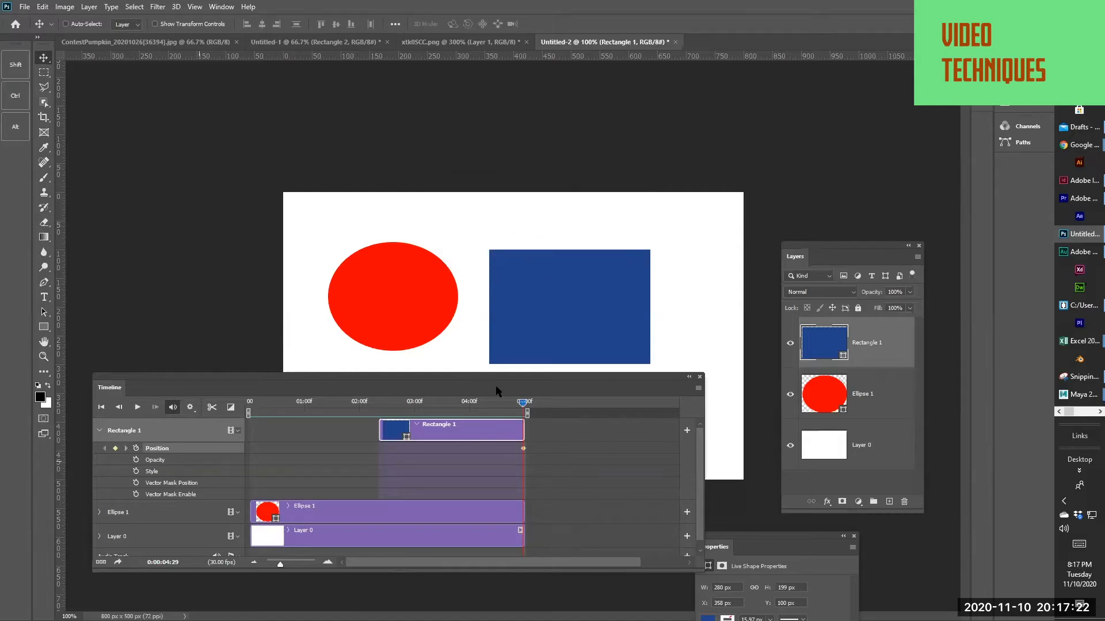
left_click(136, 460)
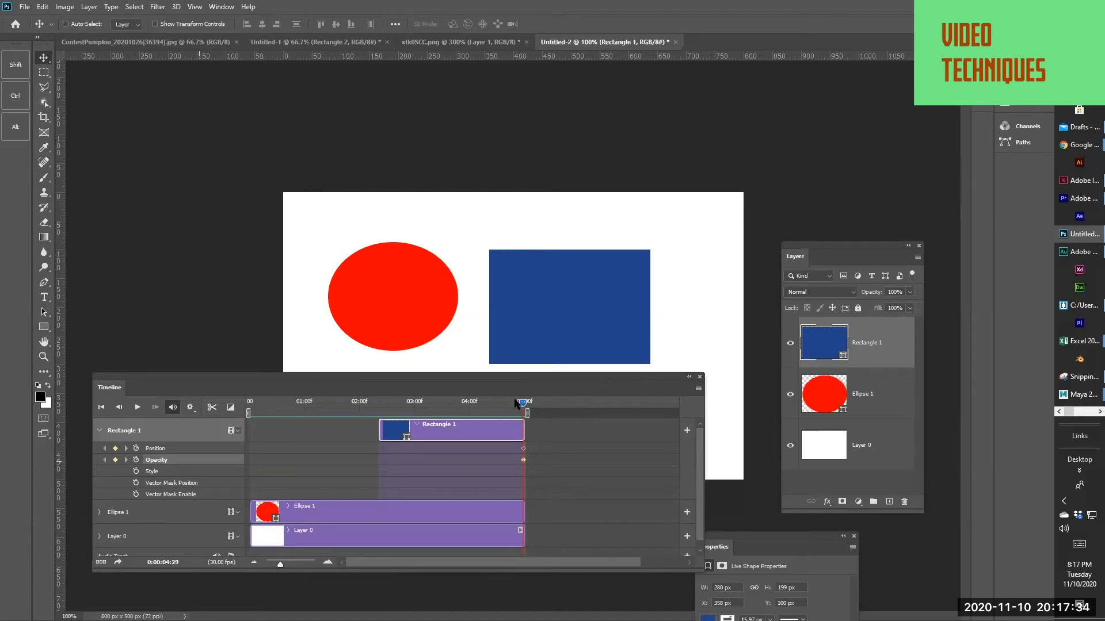
Keyframe the rectangle at the canvas's top-left corner at 0:00:03:09 and farther down and right at about 4.1 seconds
left_click_drag(521, 412, 432, 414)
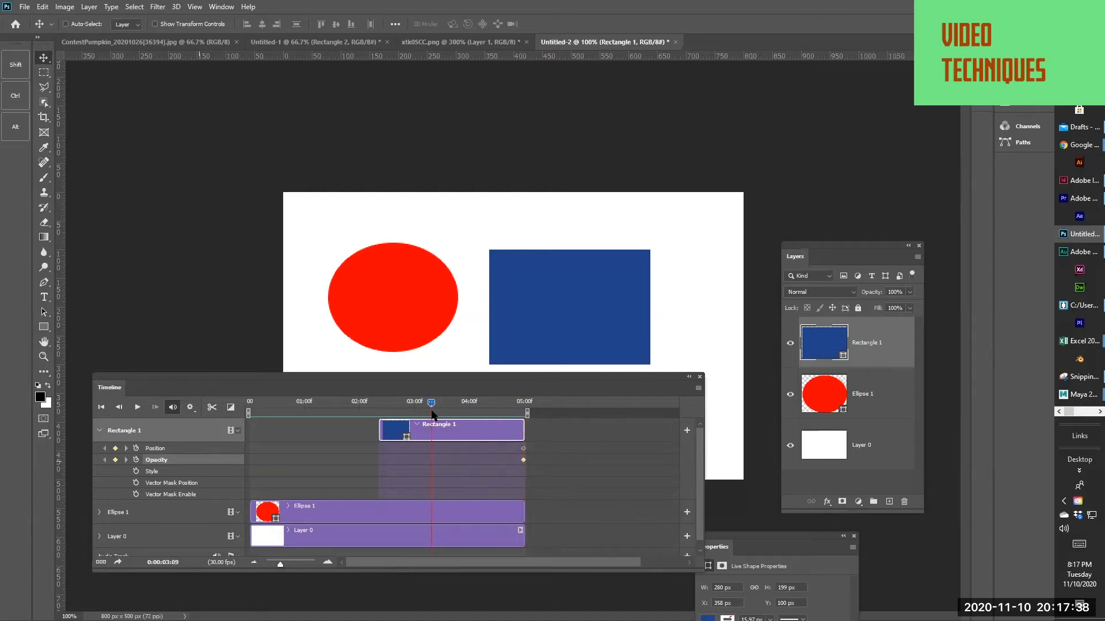
left_click_drag(556, 317, 364, 253)
mouse_move(429, 406)
left_mouse_down()
mouse_move(495, 405)
mouse_move(405, 411)
mouse_move(432, 418)
left_mouse_up()
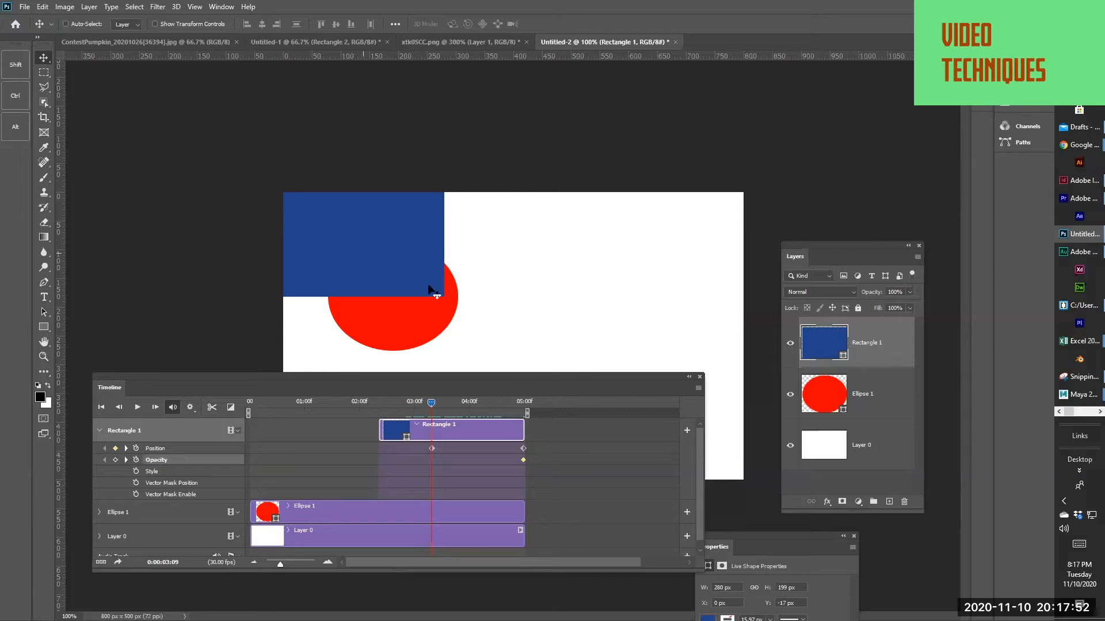
left_click(477, 401)
left_click_drag(421, 288, 509, 317)
left_click_drag(451, 402, 477, 421)
Extend the rectangle's clip back to the timeline start, move the rectangle toward the canvas's right edge at about 1 second, and play the animation
left_click_drag(382, 431, 252, 430)
left_click(308, 399)
left_click_drag(475, 254, 681, 327)
key("space")
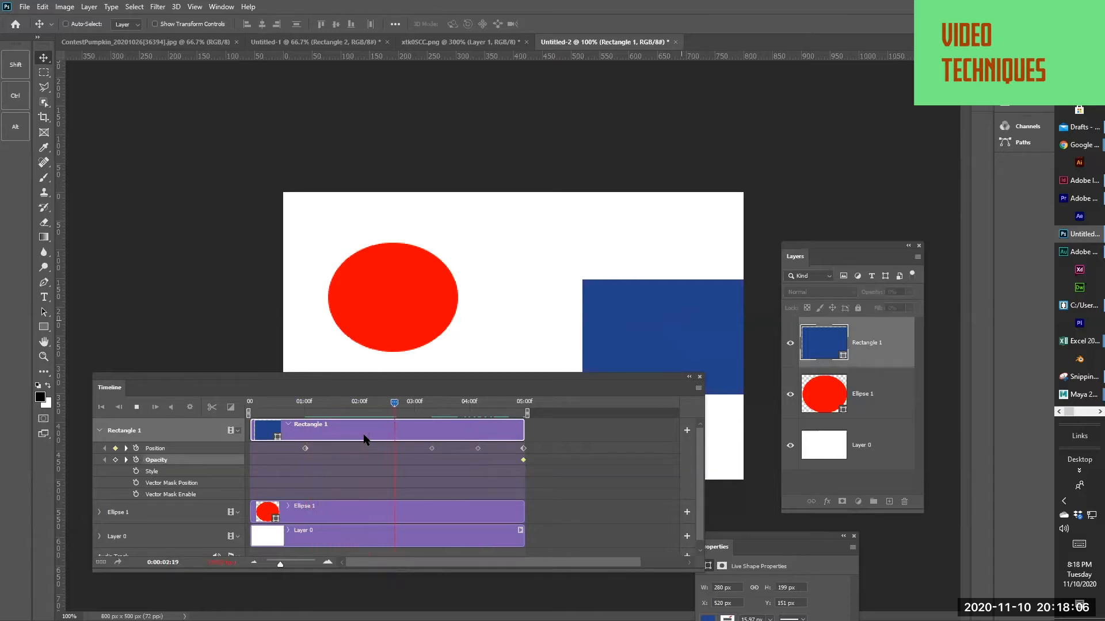
key("space")
Select the Position keyframes, move the rectangle up-left at 0:00:03:22 and farther left at about 1.2 seconds, and play the timeline
left_click(178, 448)
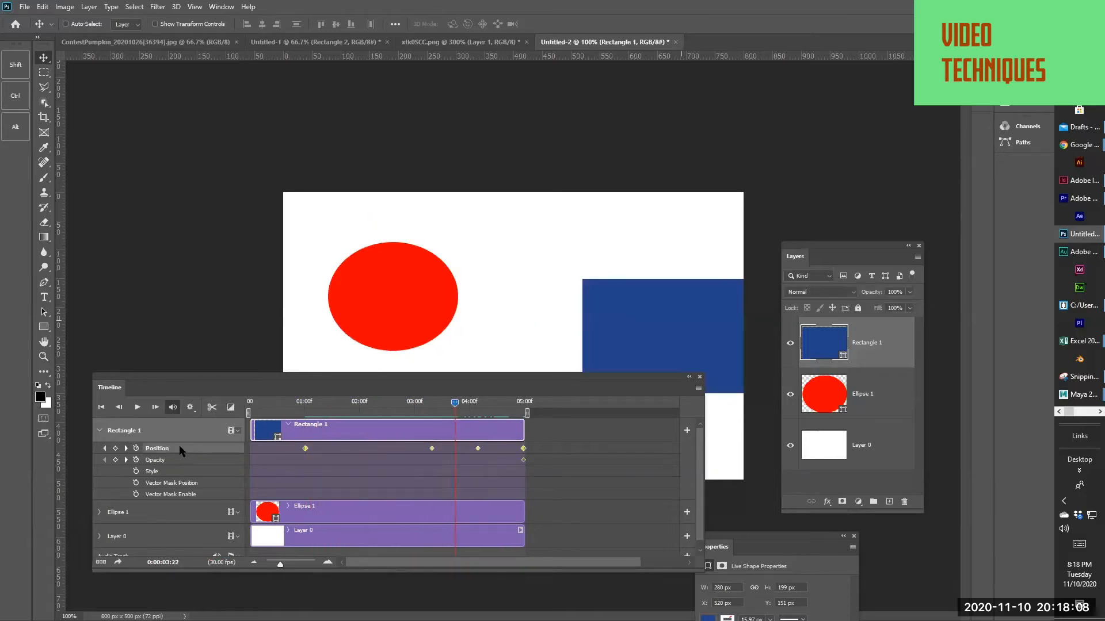
left_click_drag(591, 318, 410, 254)
left_click_drag(359, 401, 317, 430)
left_click_drag(541, 335, 433, 329)
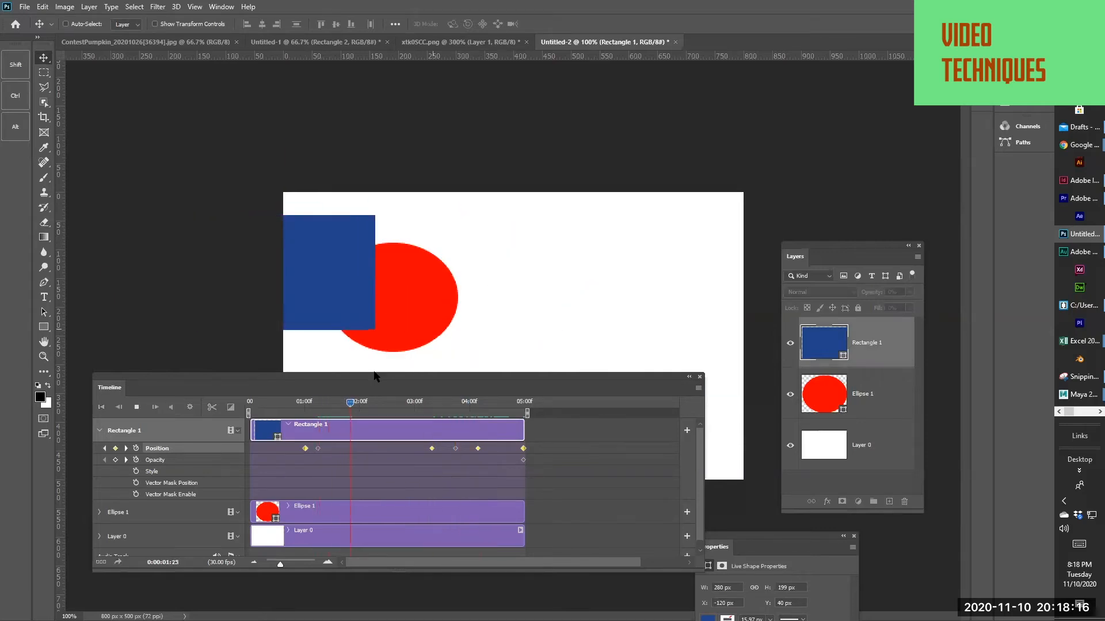
left_click(383, 401)
key("space")
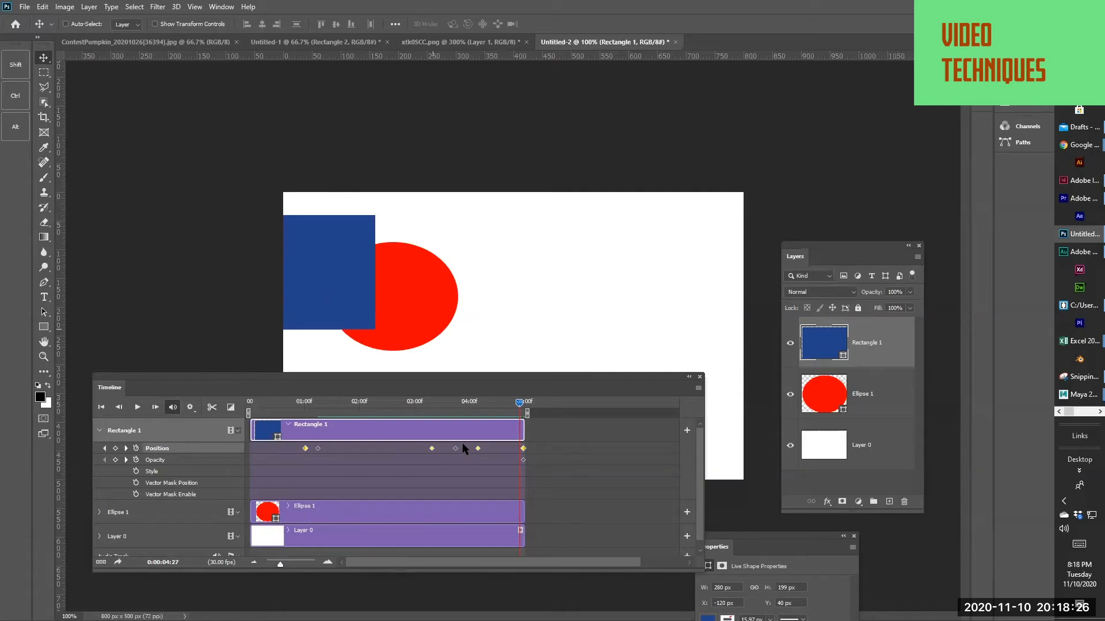
Render the animation as an H.264 video named test at the 800 x 500 document size
left_click(26, 8)
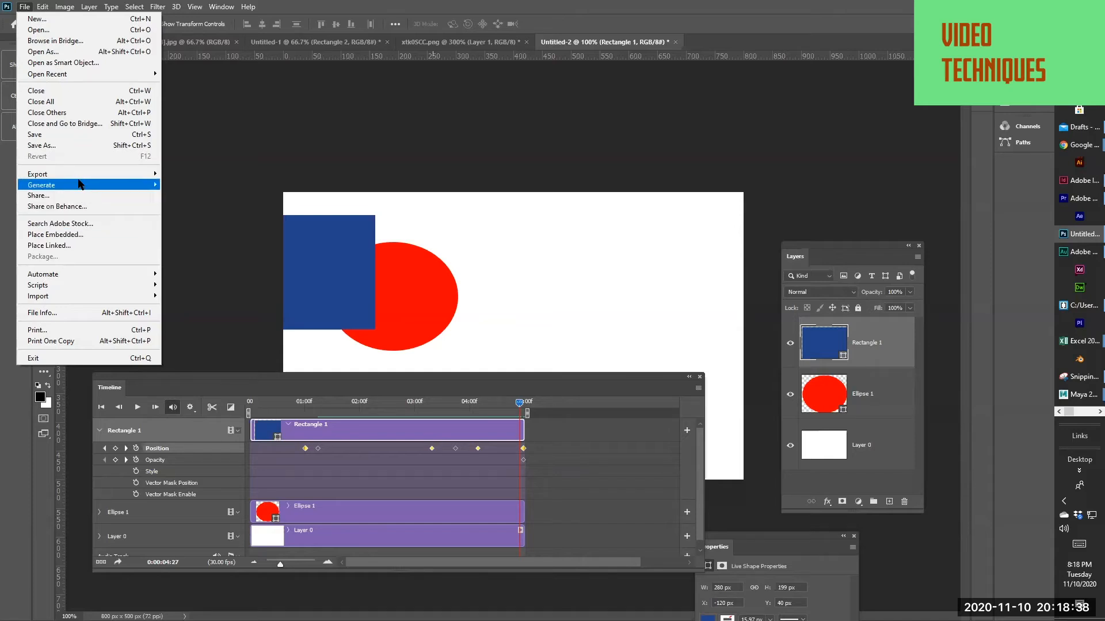
mouse_move(80, 180)
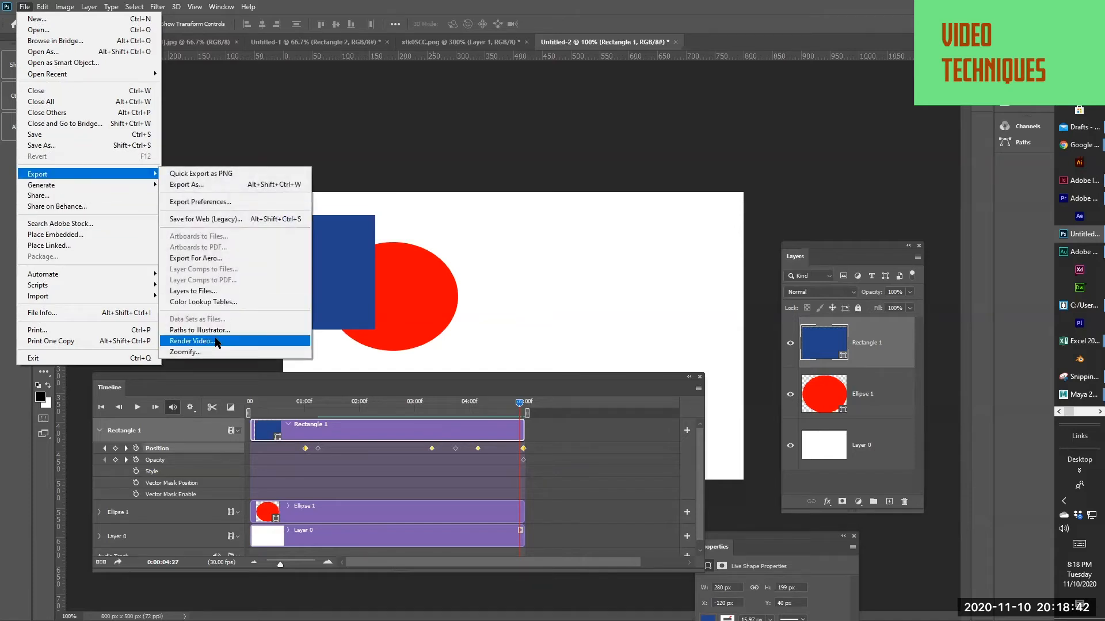
left_click(193, 341)
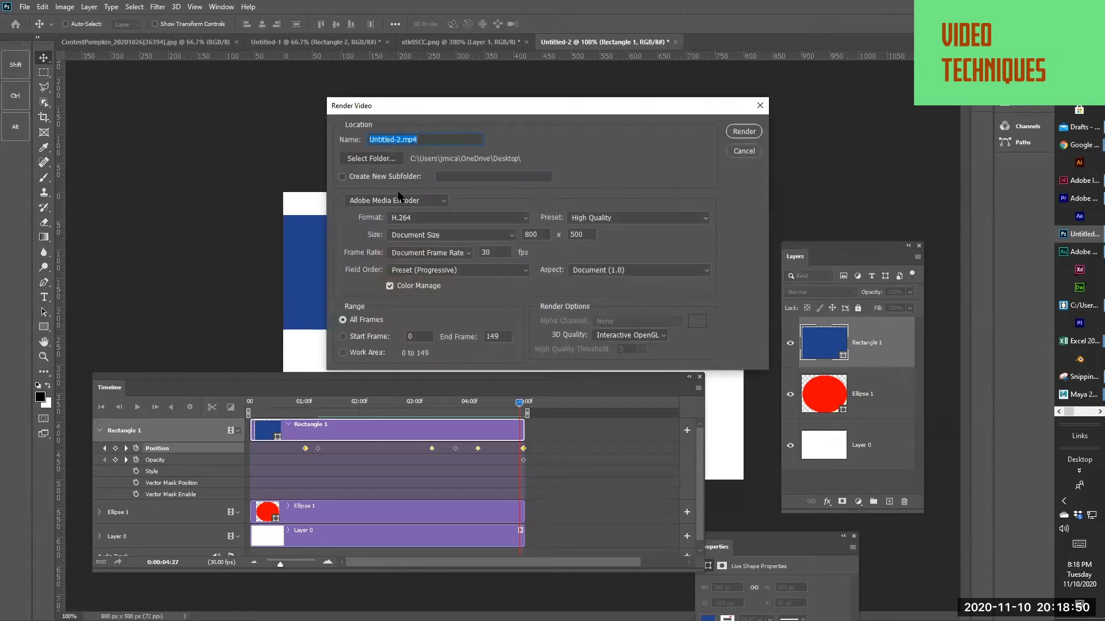
left_click(403, 141)
left_click_drag(401, 141, 357, 138)
type("test")
left_click(744, 132)
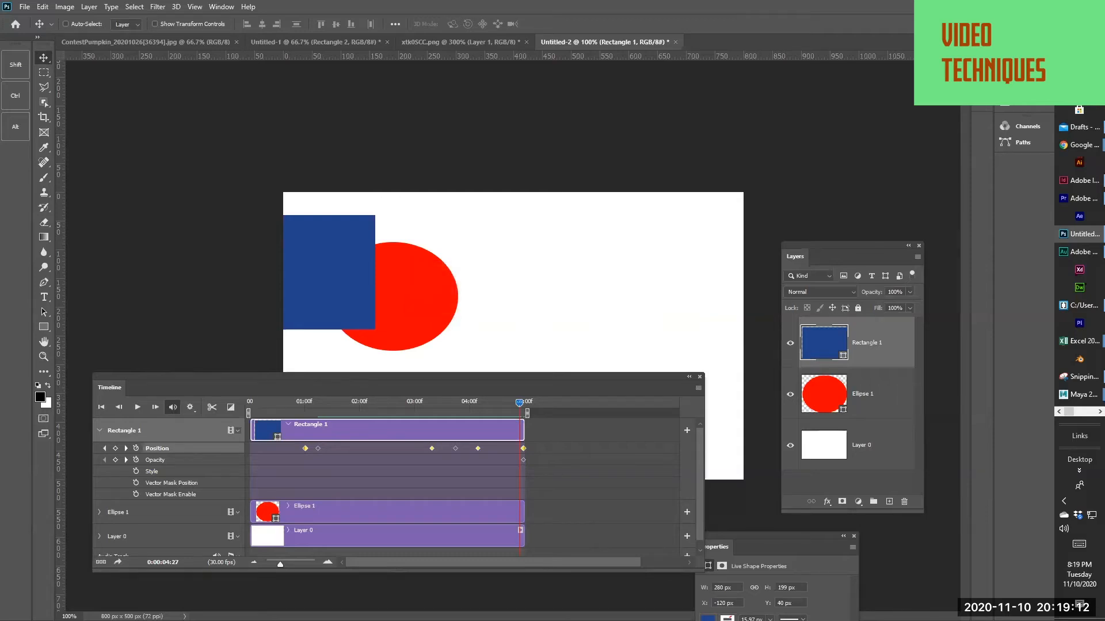
Switch to the Desktop folder, open the rendered test video, play it, and close the player
key("alt+Tab")
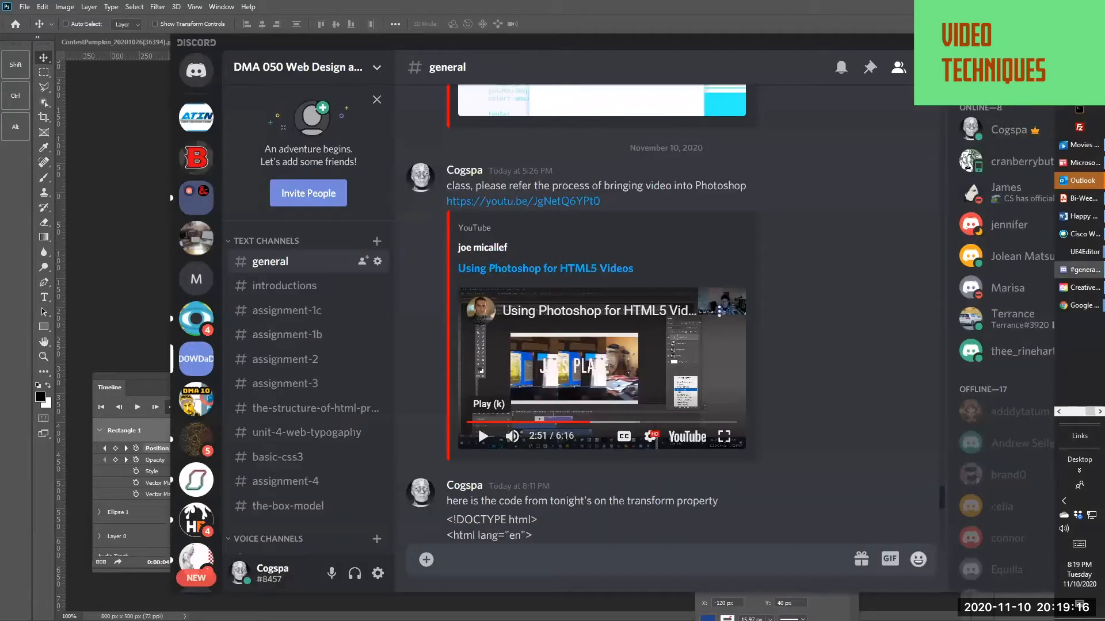
left_click(1059, 412)
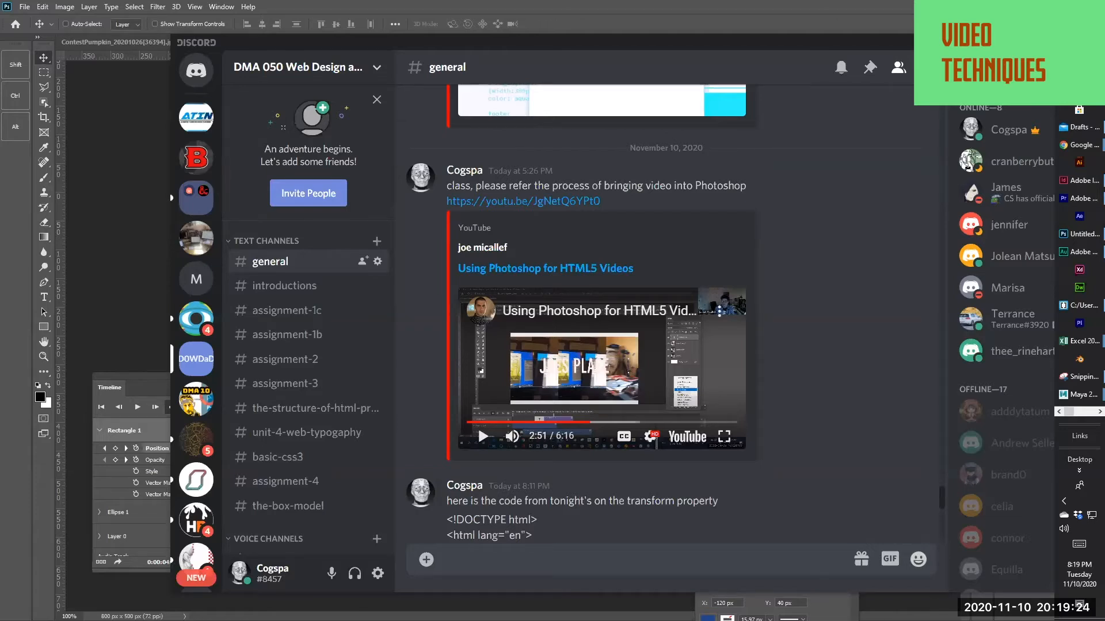
left_click(1079, 91)
double_click(264, 229)
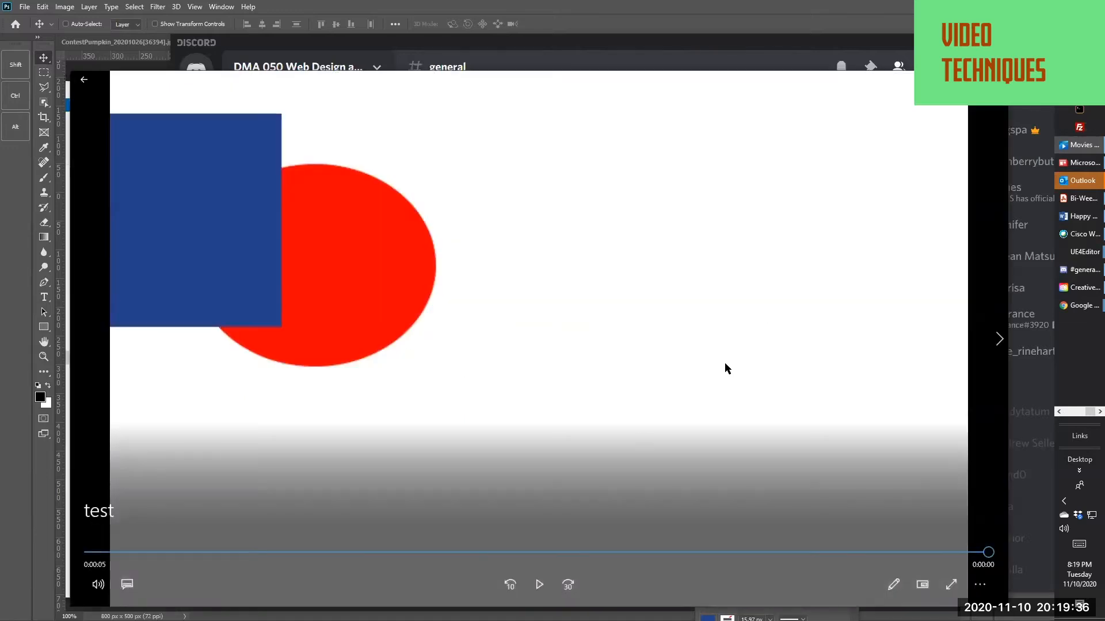
left_click(535, 586)
left_click(537, 585)
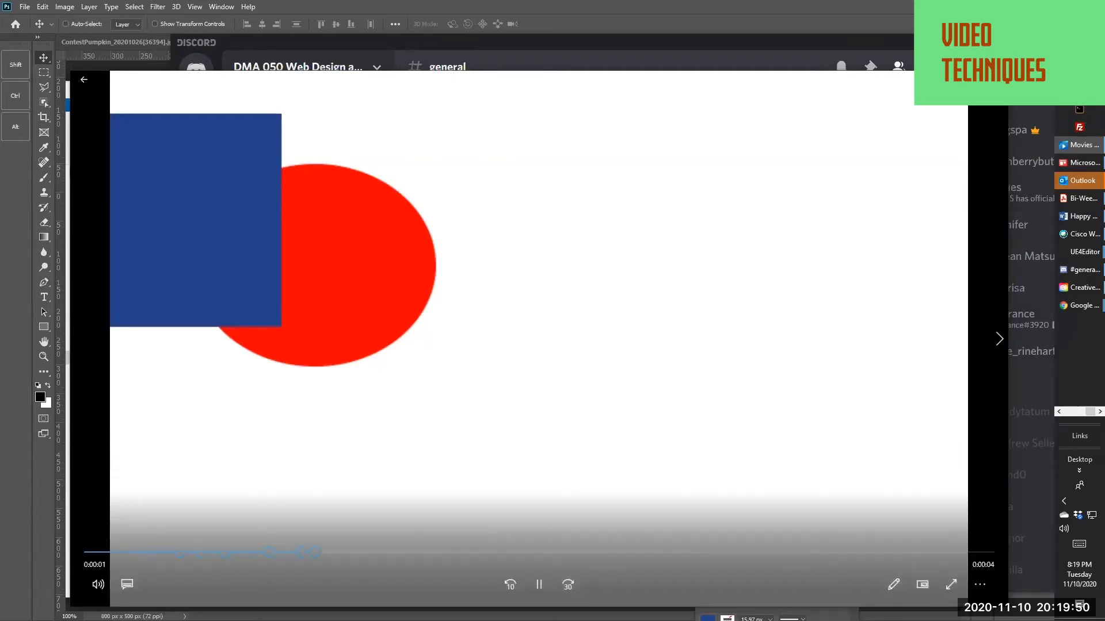
left_click(995, 79)
Return to Photoshop and play the timeline animation, stopping at 0:00:02:20
key("alt+Tab")
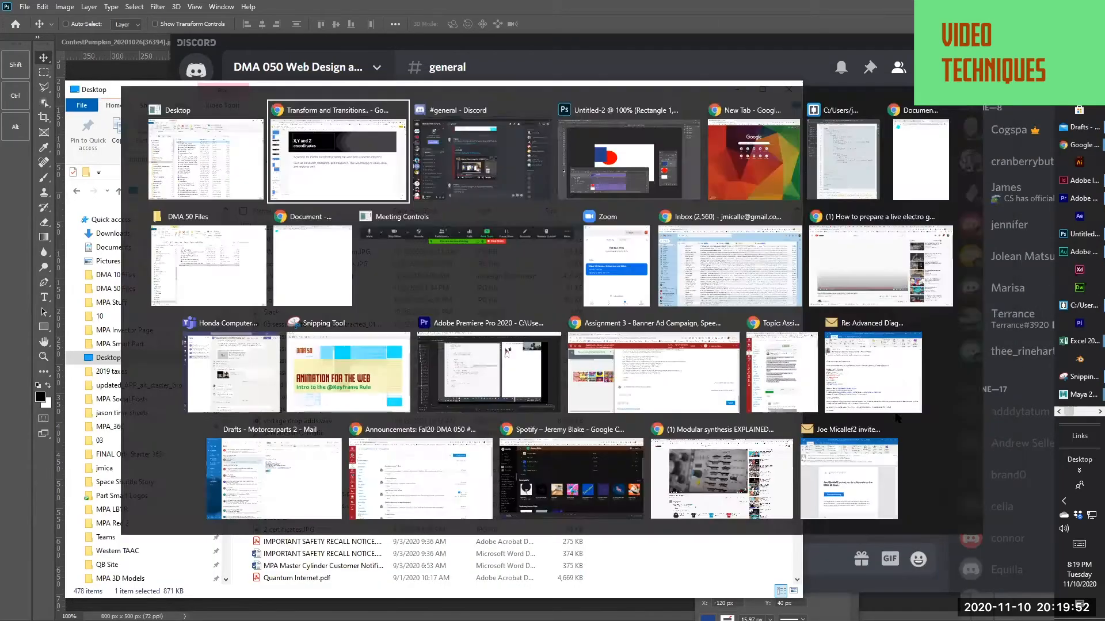
key("alt+Tab")
key("alt+Tab")
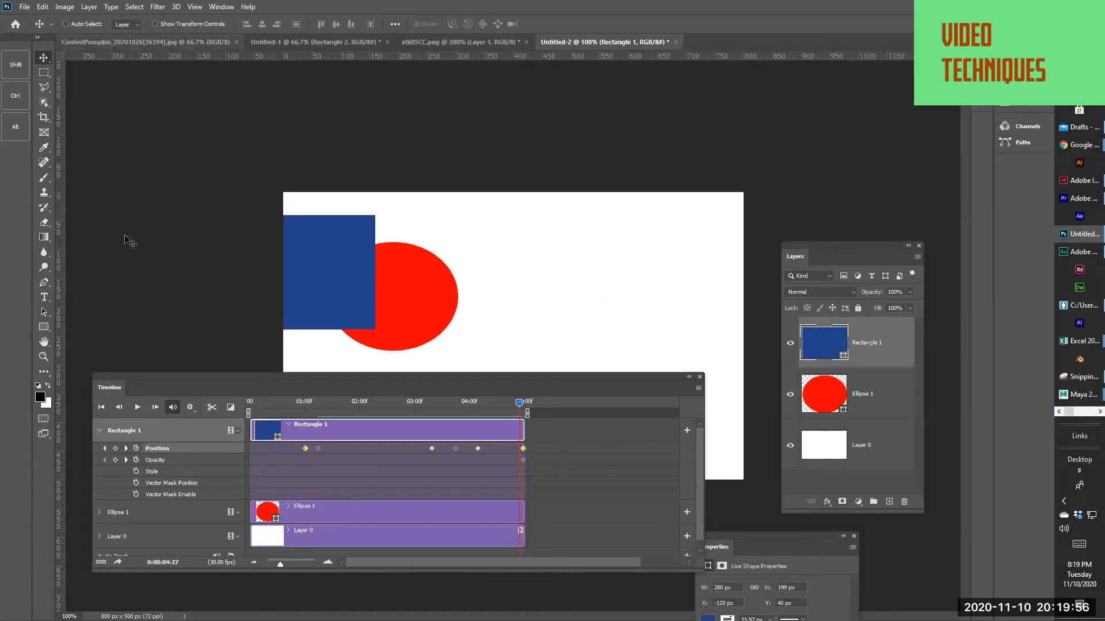
key("space")
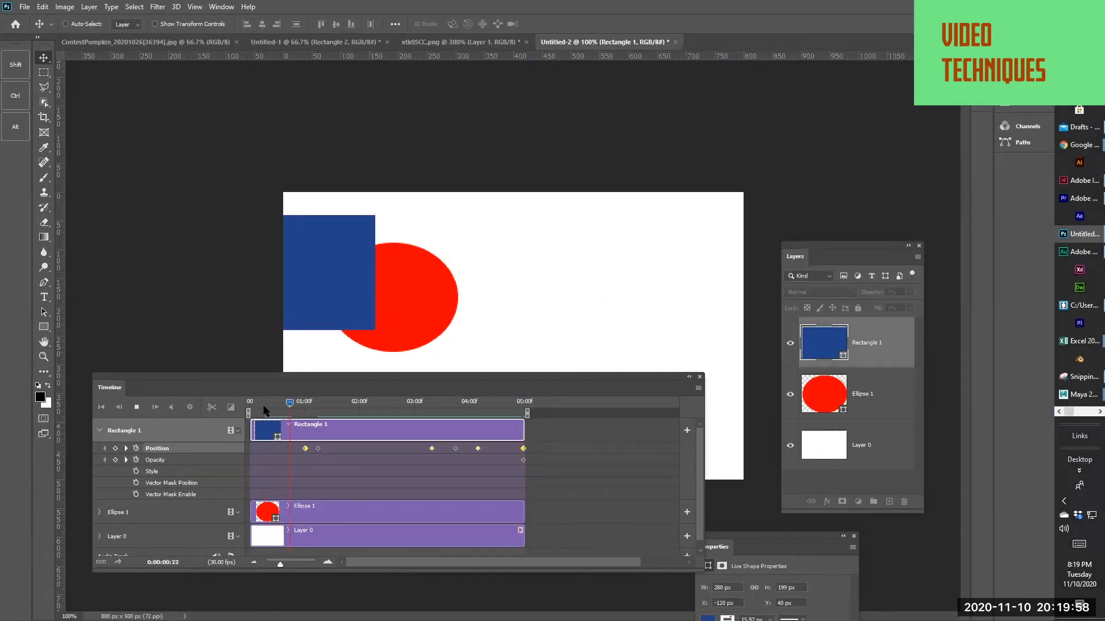
key("space")
key("space")
key("space")
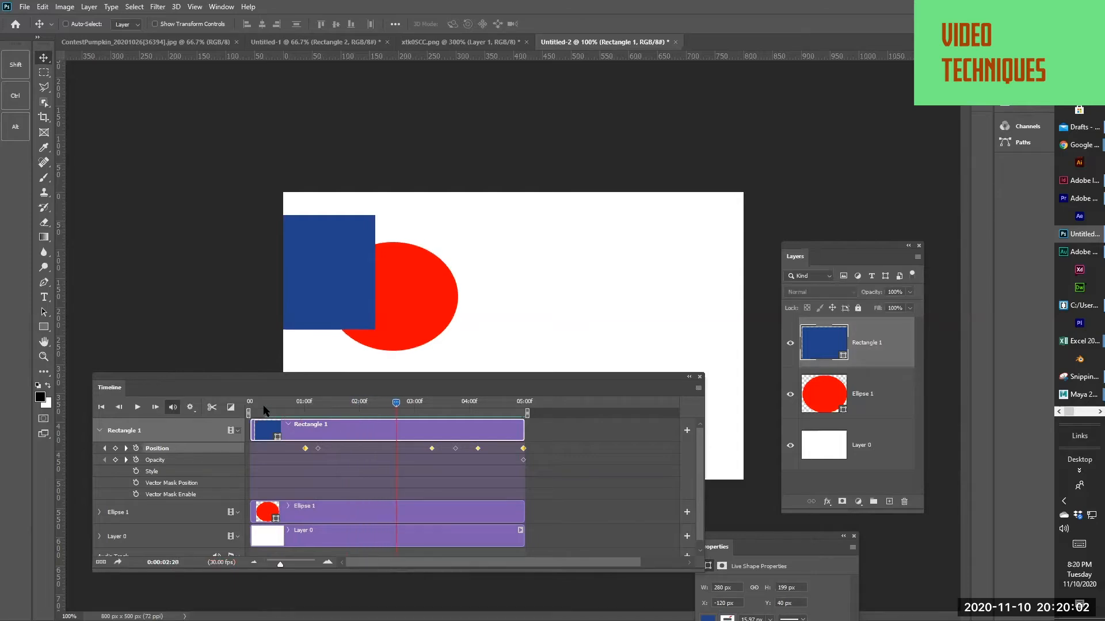
At 0:00:02:20, move the rectangle toward the canvas's right side, rasterize its layer, and shift it up and left
left_click_drag(309, 290, 621, 336)
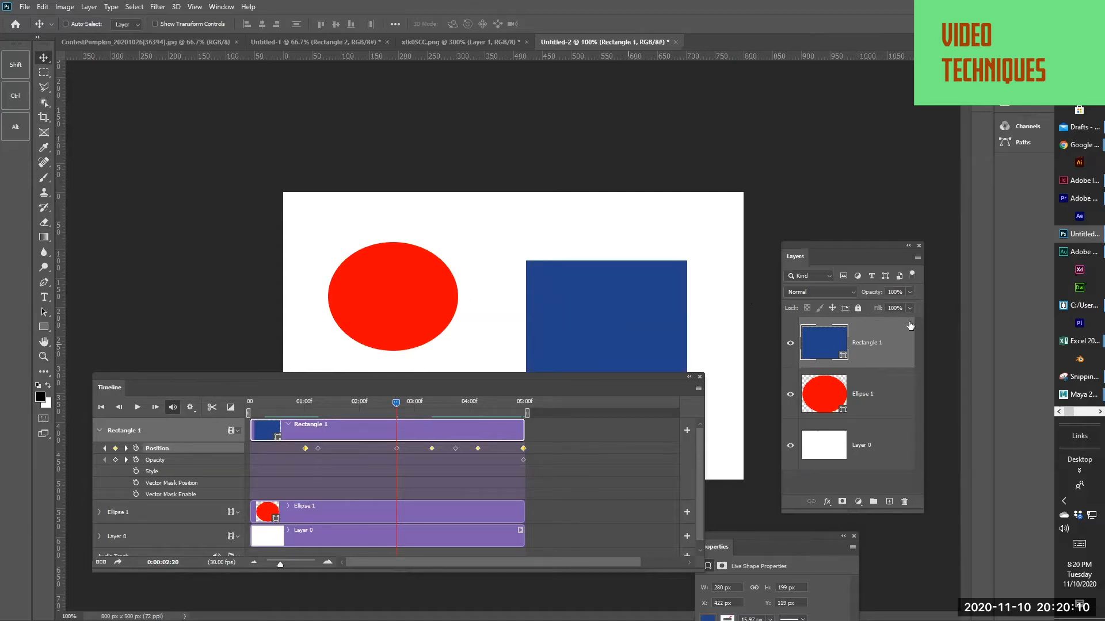
right_click(882, 346)
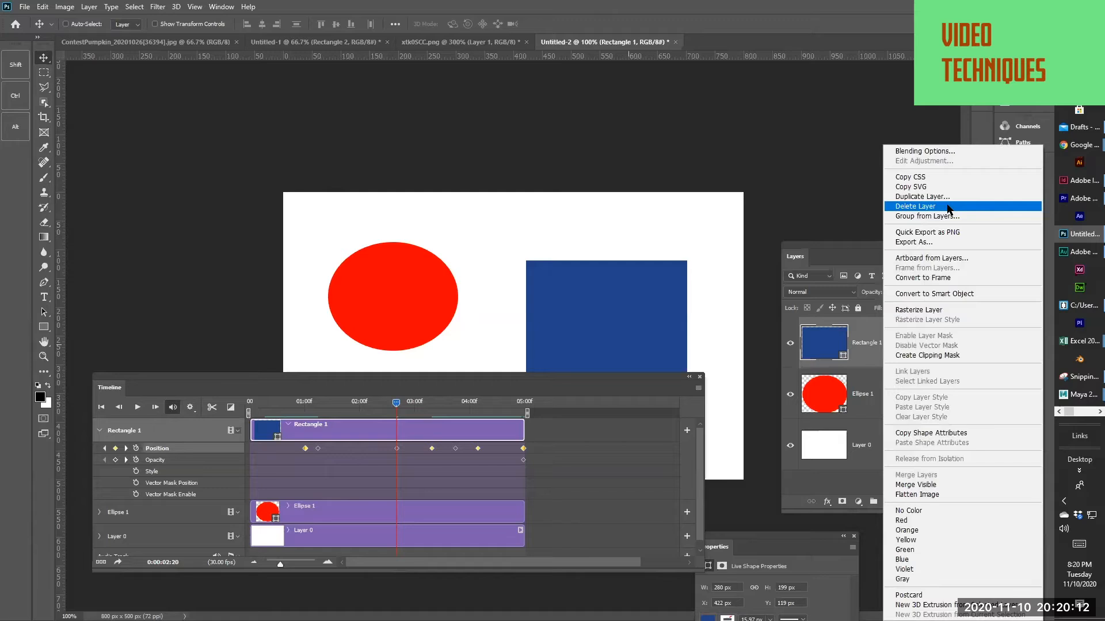
left_click(943, 310)
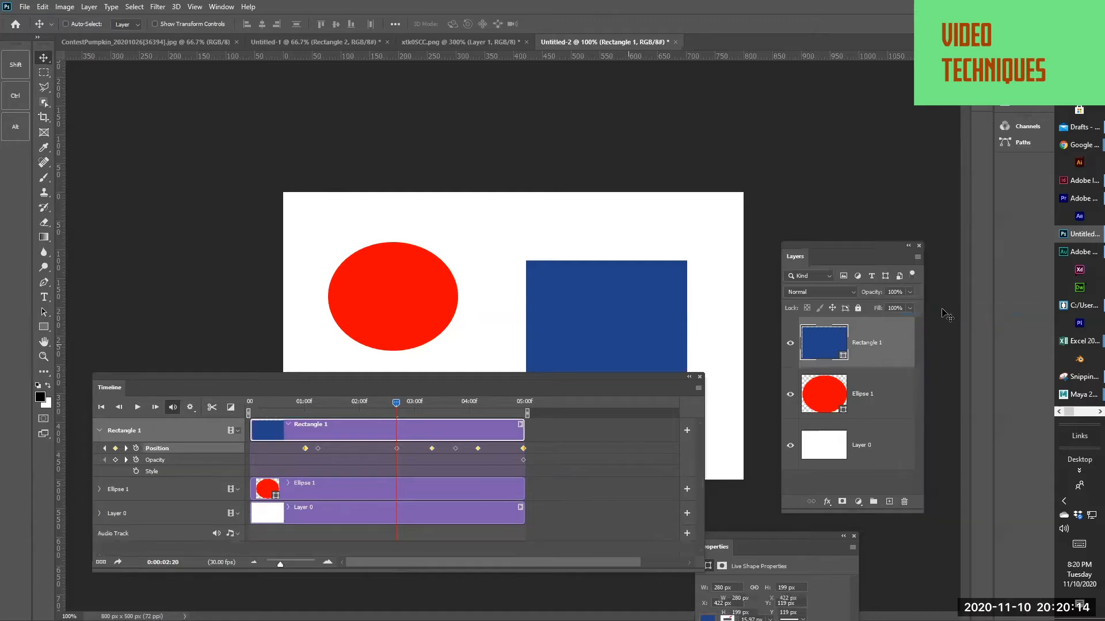
left_click_drag(563, 323, 479, 277)
Scrub the playhead back and forth to check the rasterized rectangle's motion, ending at 0:00:03:24
left_click_drag(374, 413, 443, 405)
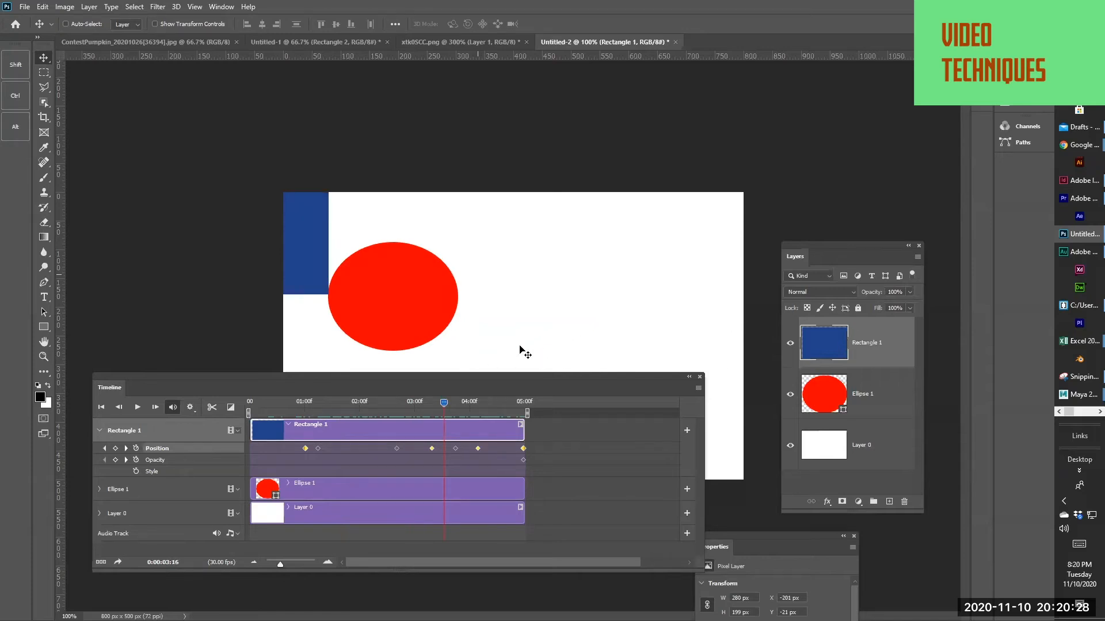
left_click_drag(360, 410, 304, 414)
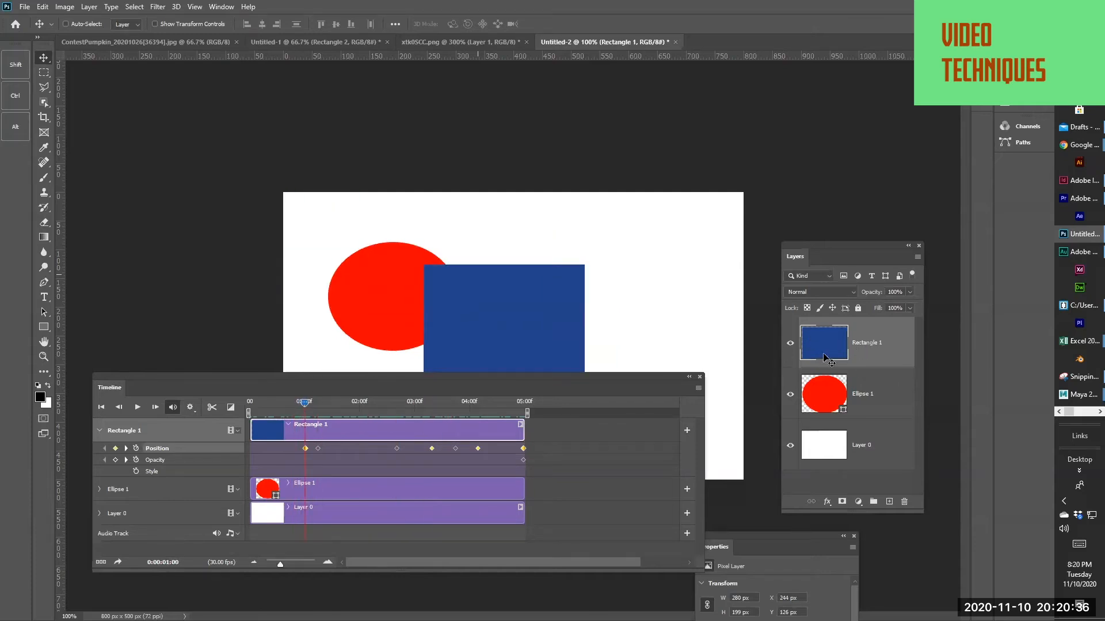
left_click_drag(320, 395, 455, 424)
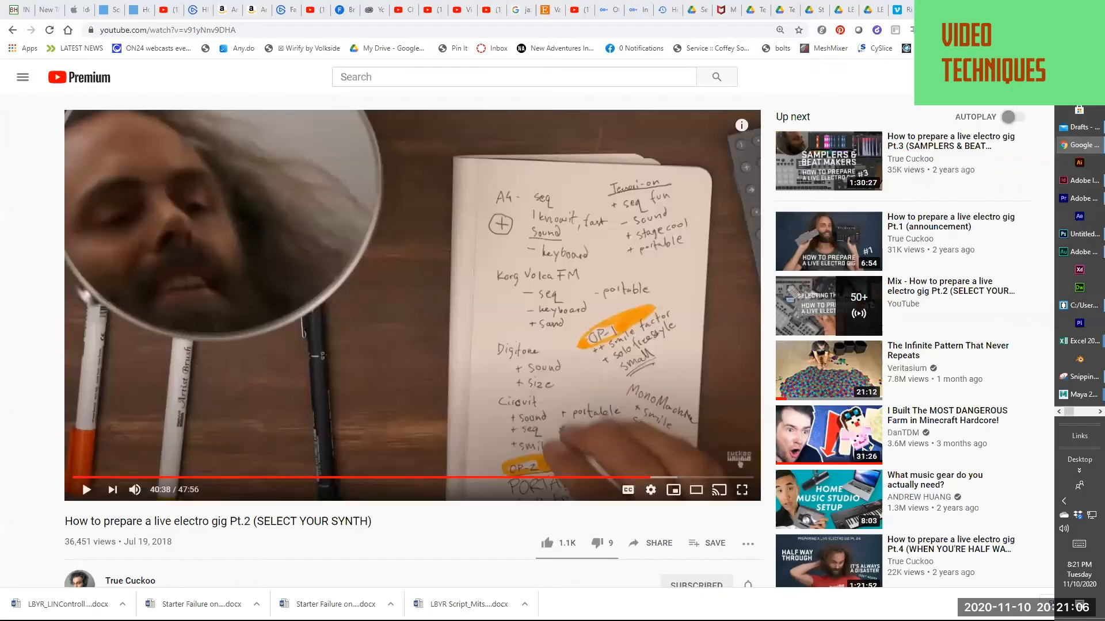
Return from the browser, paste the copied red-hat portrait at 0:00:03:24, and move its clip to the timeline start
key("alt+Tab")
key("alt+Tab")
key("alt+Tab")
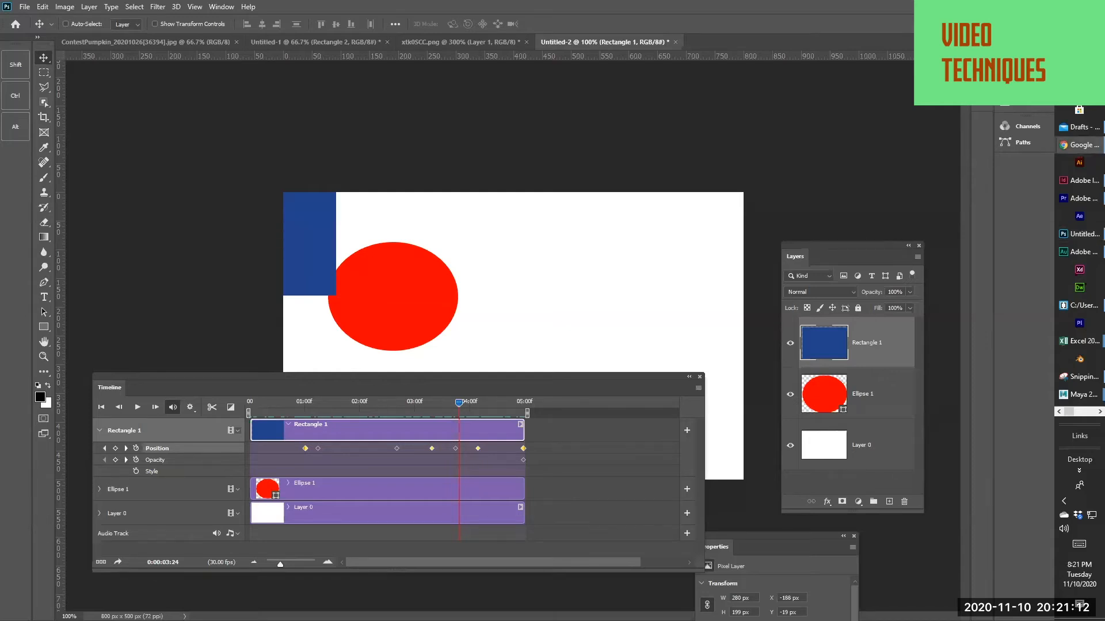
key("ctrl+v")
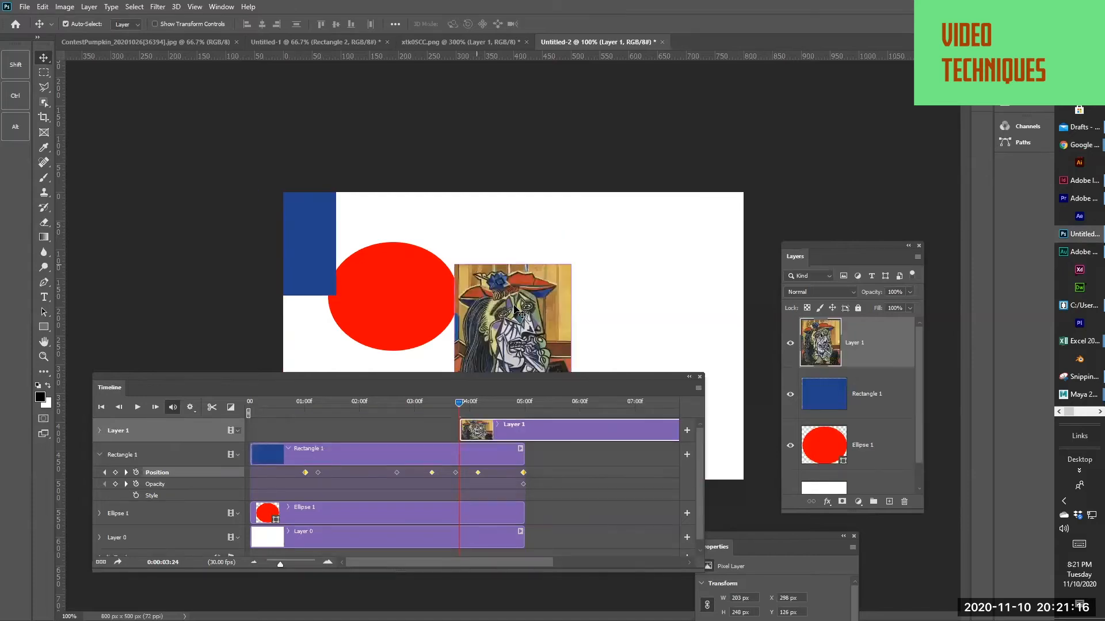
mouse_move(521, 431)
left_mouse_down()
mouse_move(308, 426)
mouse_move(340, 431)
left_mouse_up()
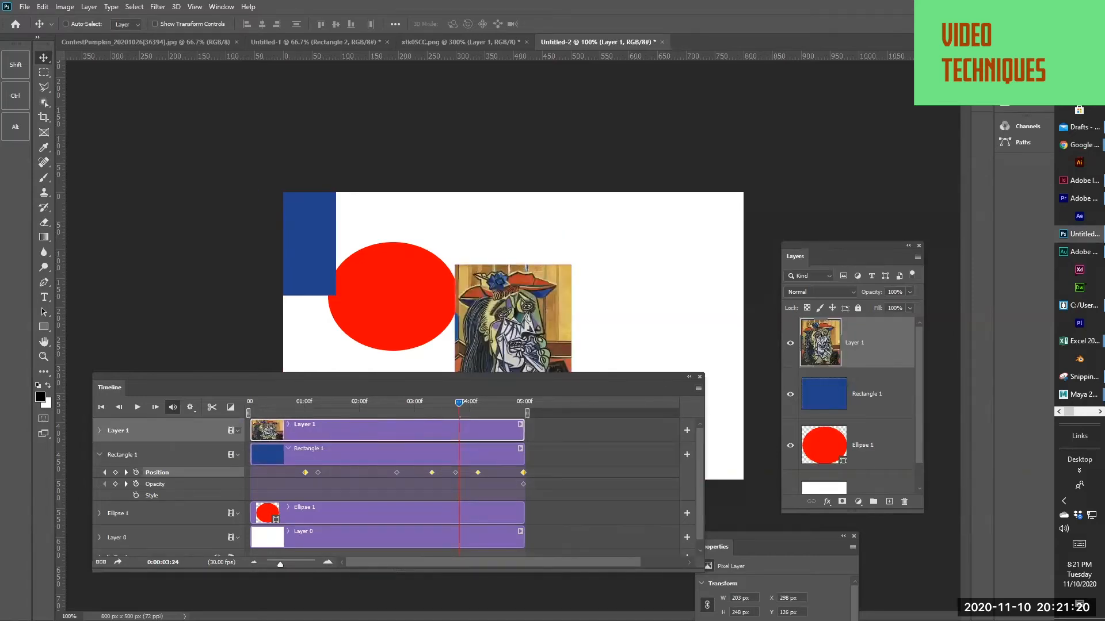
Paste the second portrait as a new layer and move its clip to start at about 0.5 seconds
key("alt+Tab")
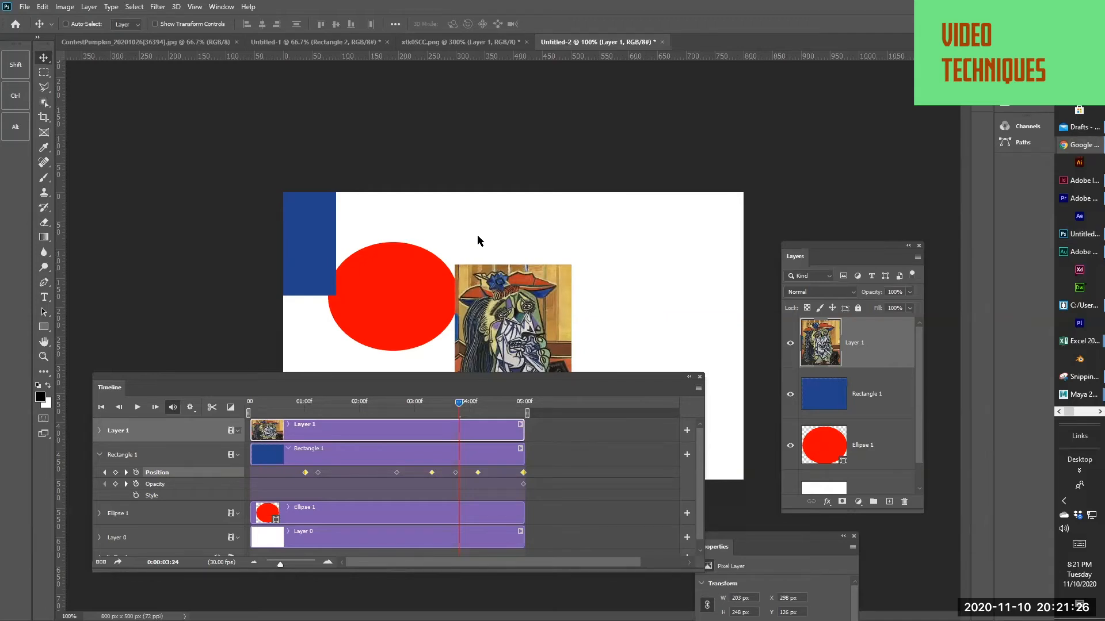
left_click_drag(477, 241, 478, 240)
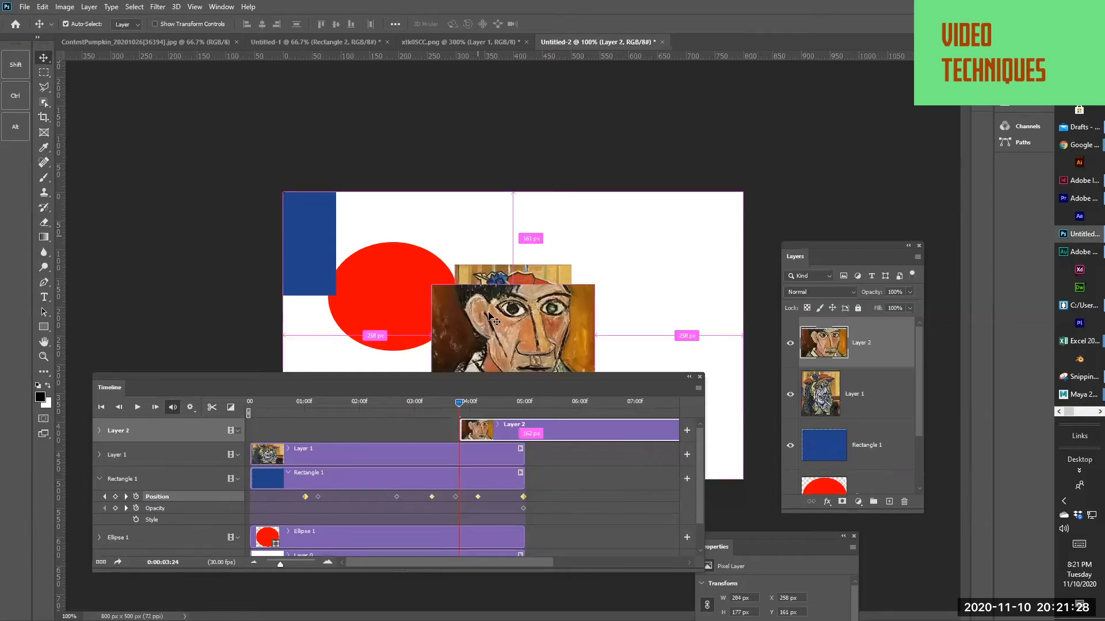
left_click_drag(497, 437, 329, 435)
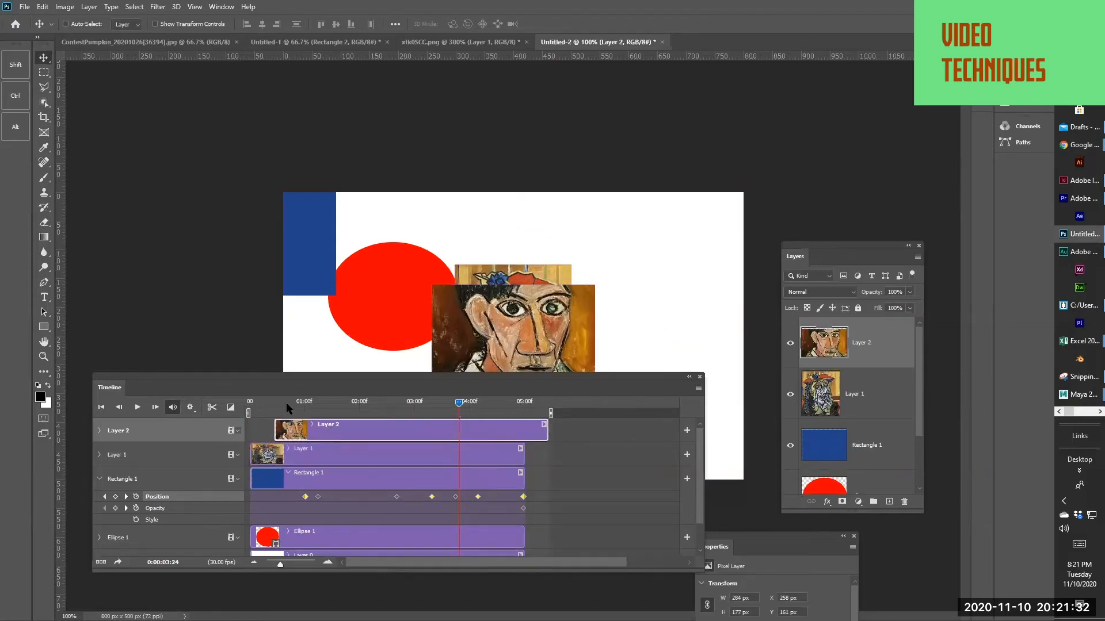
left_click(260, 407)
left_click_drag(249, 414, 292, 412)
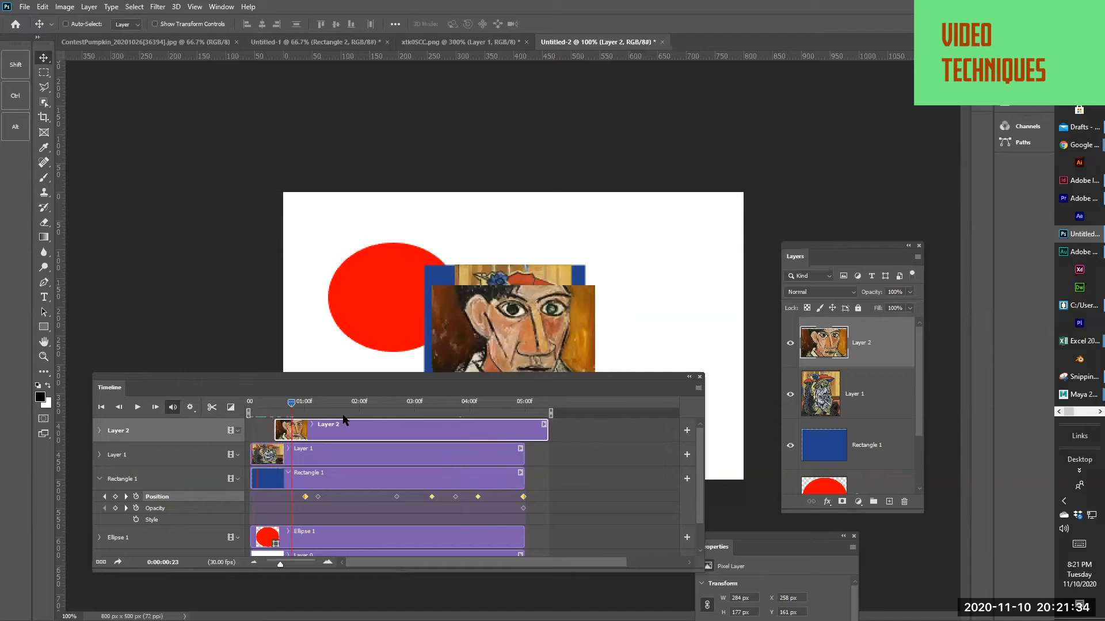
Move the timeline off the images, trim Layer 1's clip to about 0.5 seconds and Layer 2's end to about 1.2 seconds, and preview
left_click_drag(433, 377, 730, 55)
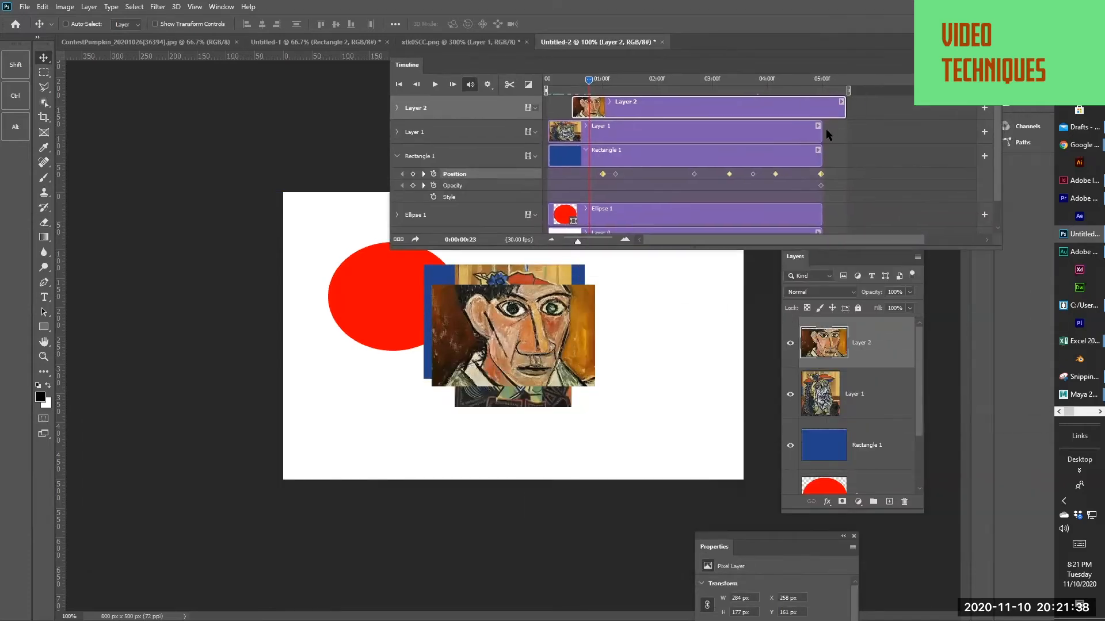
left_click_drag(821, 132, 575, 149)
left_click_drag(844, 108, 615, 144)
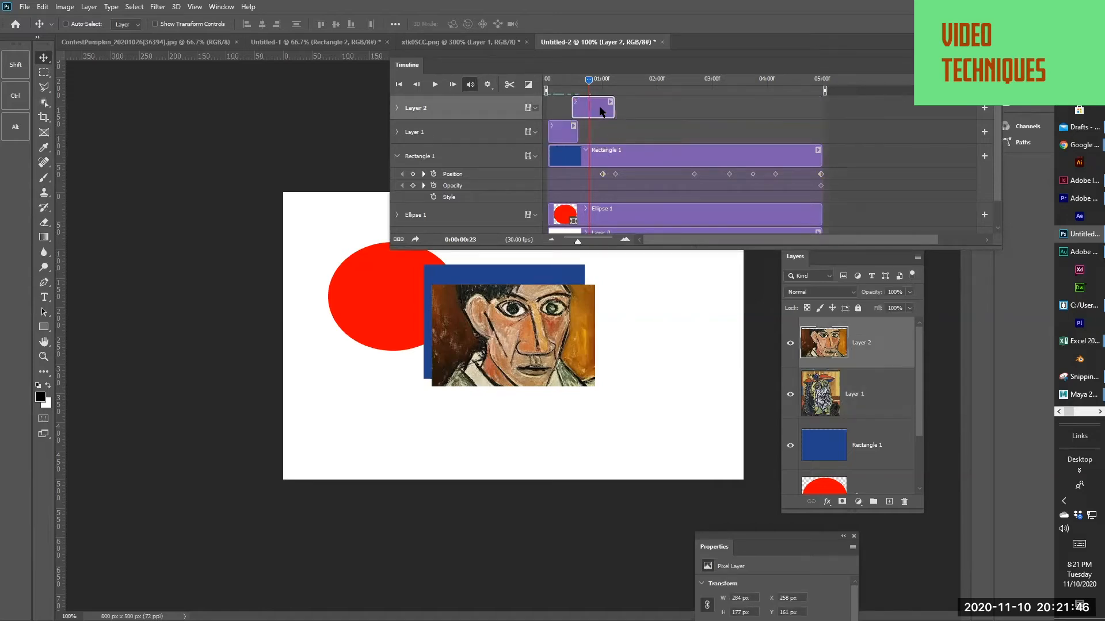
left_click(553, 81)
key("space")
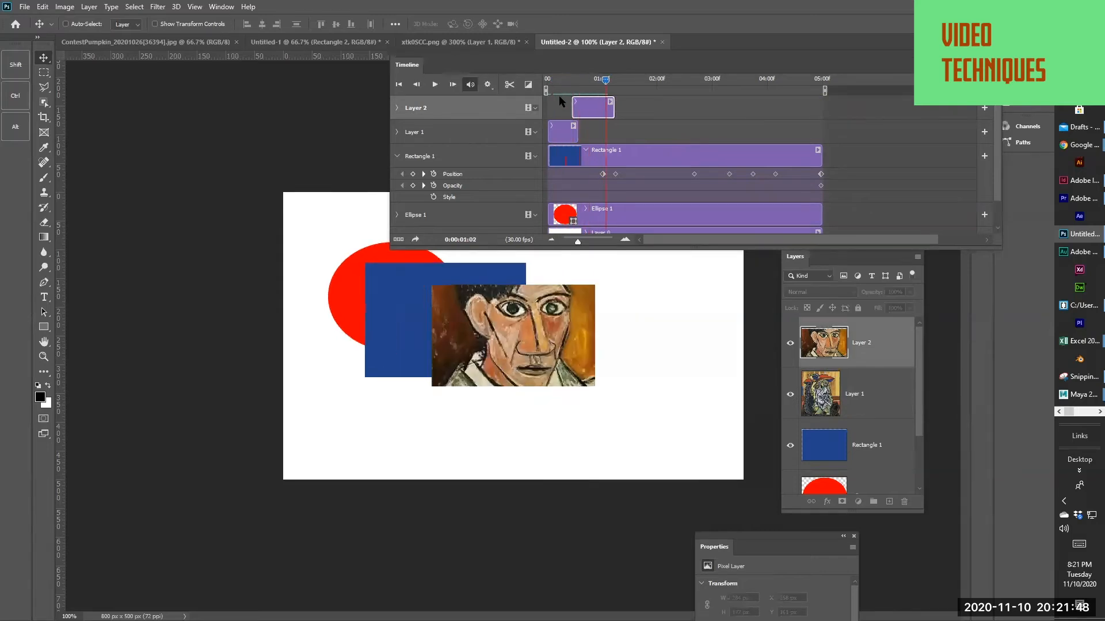
left_click(790, 446)
left_click(790, 446)
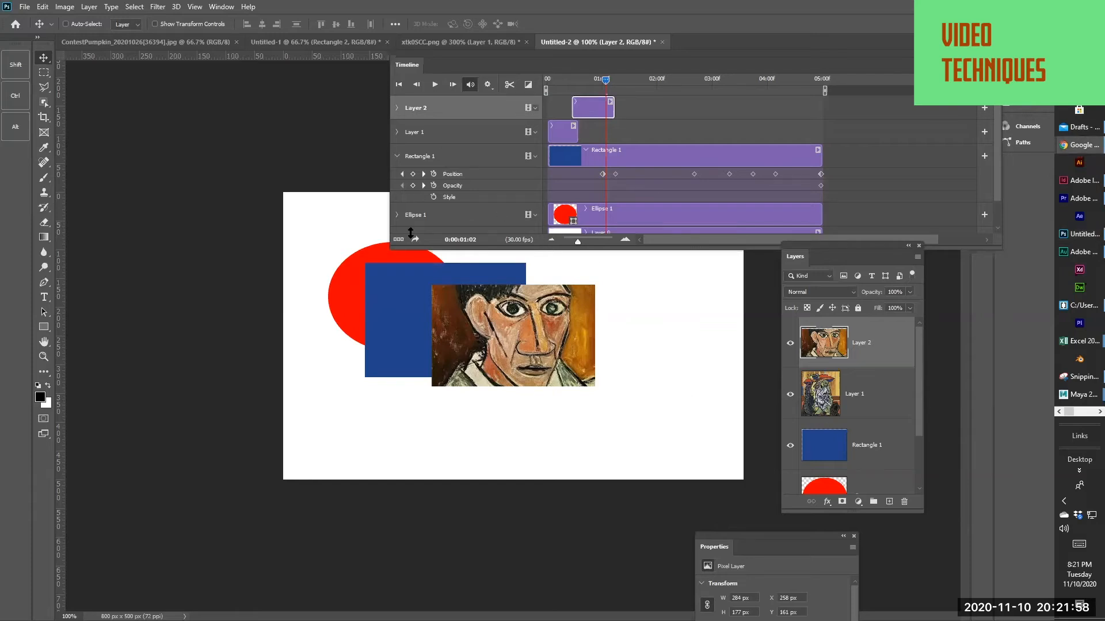
Paste the third portrait at 0:00:01:02, trim its clip to end at about 1.8 seconds, and play the sequence
left_click(456, 360)
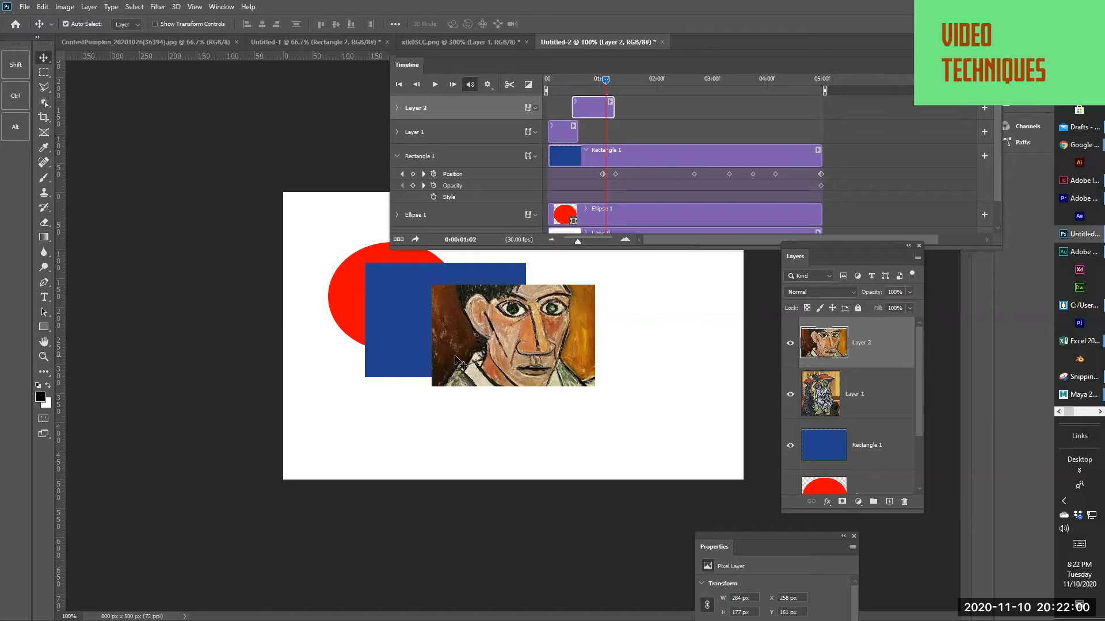
key("ctrl+v")
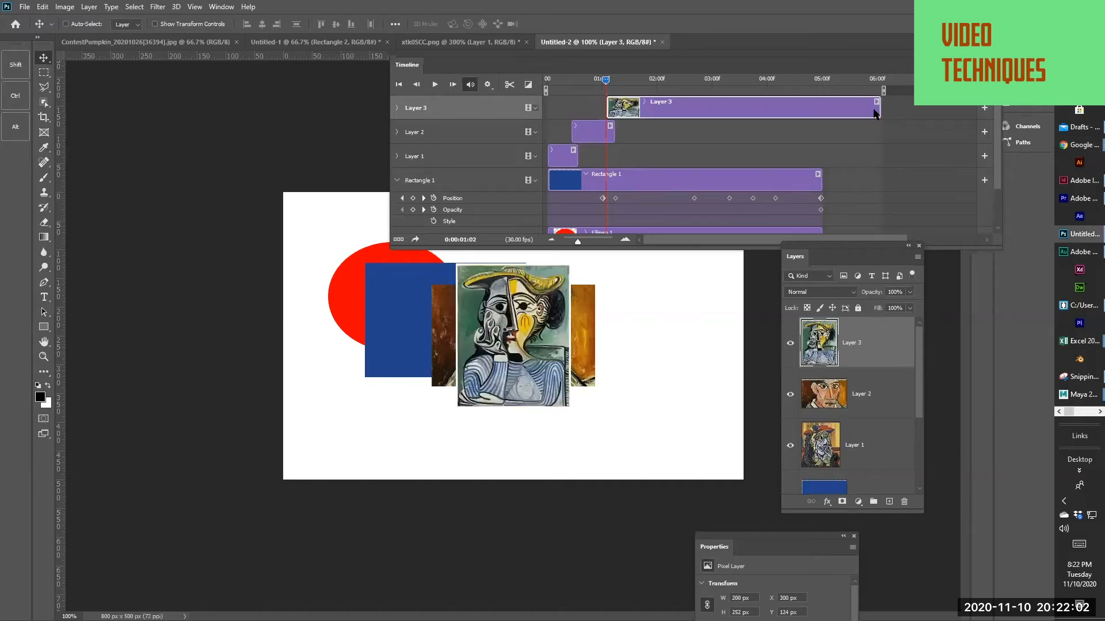
left_click_drag(874, 113, 648, 116)
left_click(551, 79)
key("space")
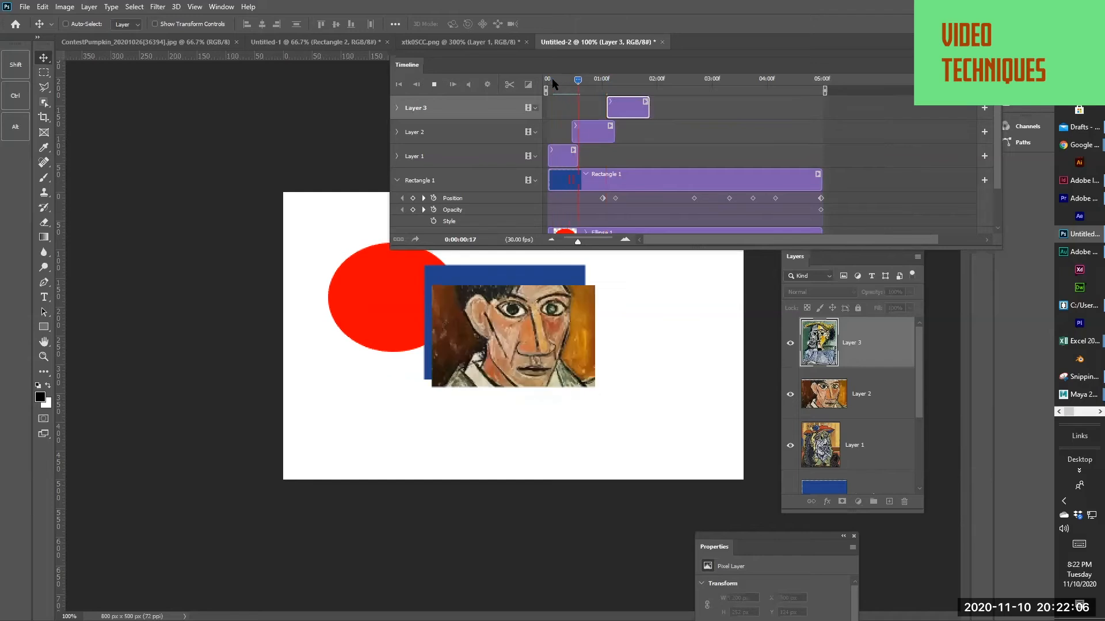
key("space")
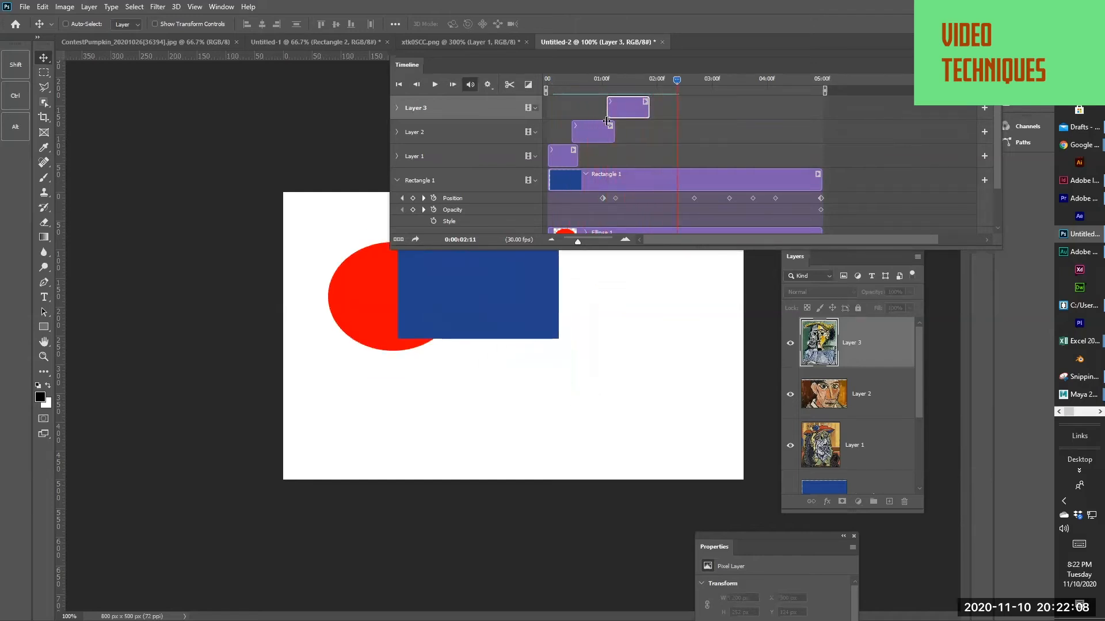
Place Layer 3's clip at about 3.1 to 4.7 seconds and Layer 2's clip at about 1.7 to 2.5 seconds
left_click_drag(644, 110, 808, 107)
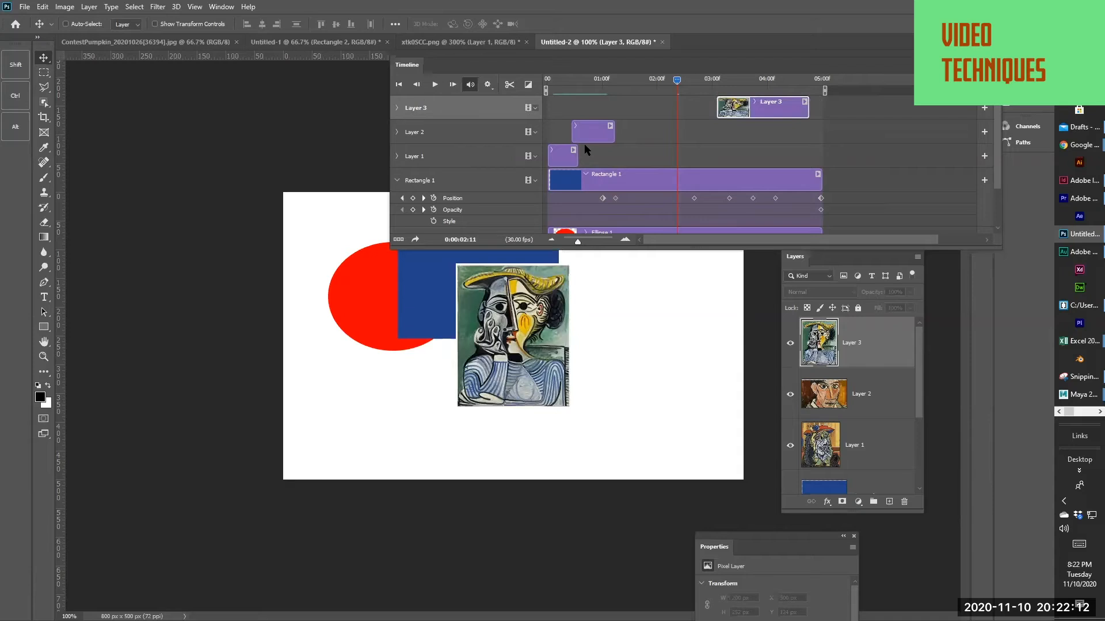
left_click_drag(590, 131, 660, 132)
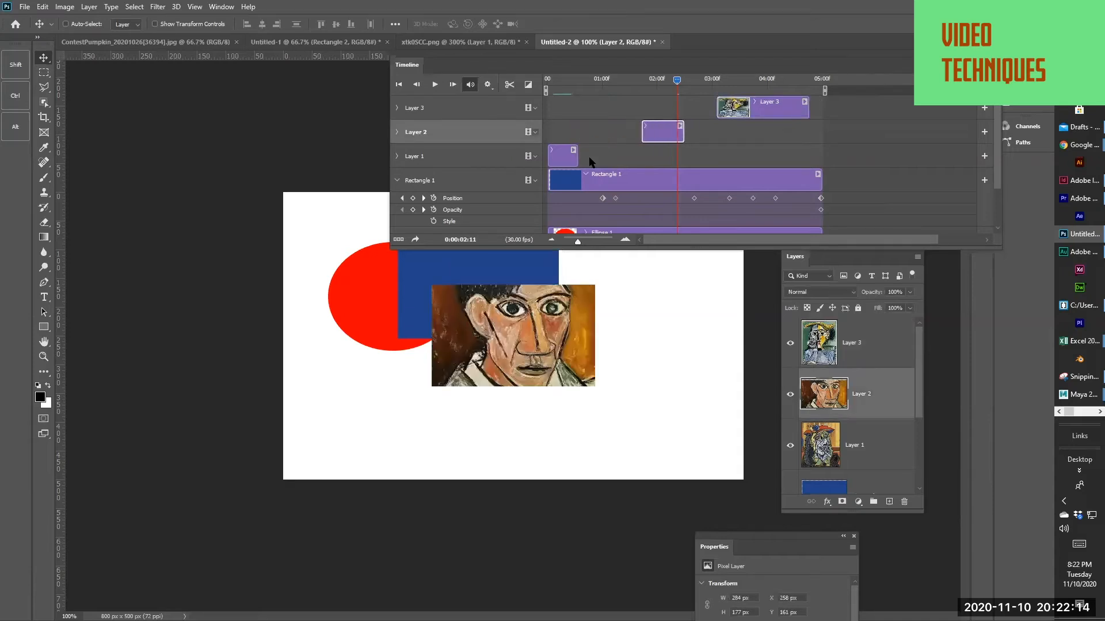
Extend the clips of Layer 1 to about 1.8 seconds, Layer 2 to about 3.3 seconds and Layer 3 to 5 seconds, then play the sequence
left_click_drag(577, 158, 728, 136)
left_click_drag(809, 105, 820, 104)
left_click_drag(635, 84, 543, 89)
key("space")
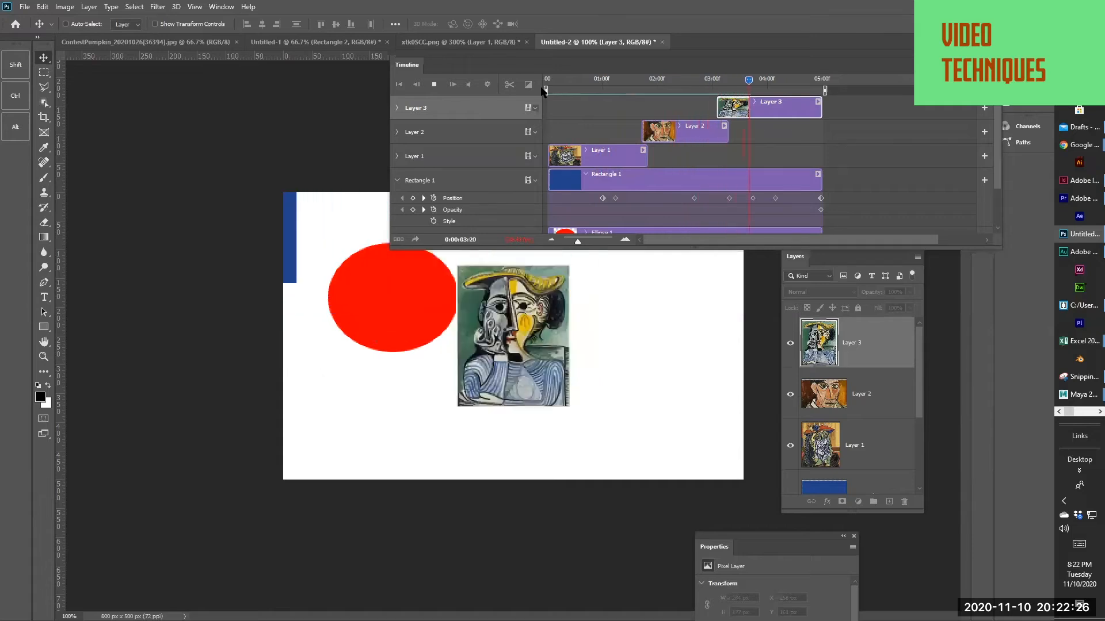
key("space")
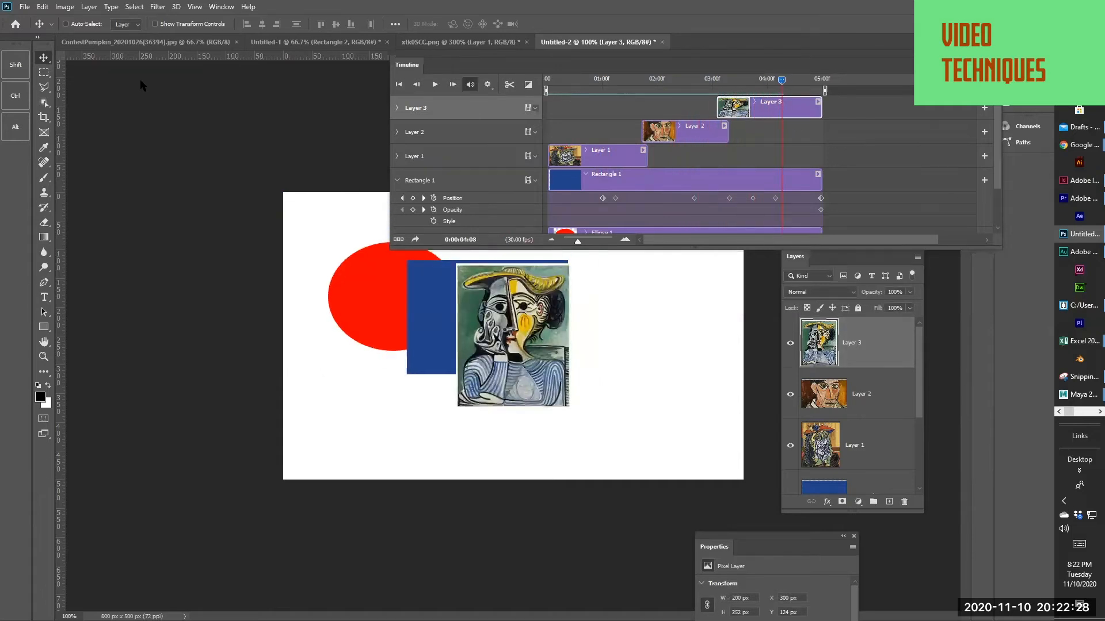
Render the timeline as an H.264 video named picasso to the Desktop folder, using all frames at document size
left_click(24, 8)
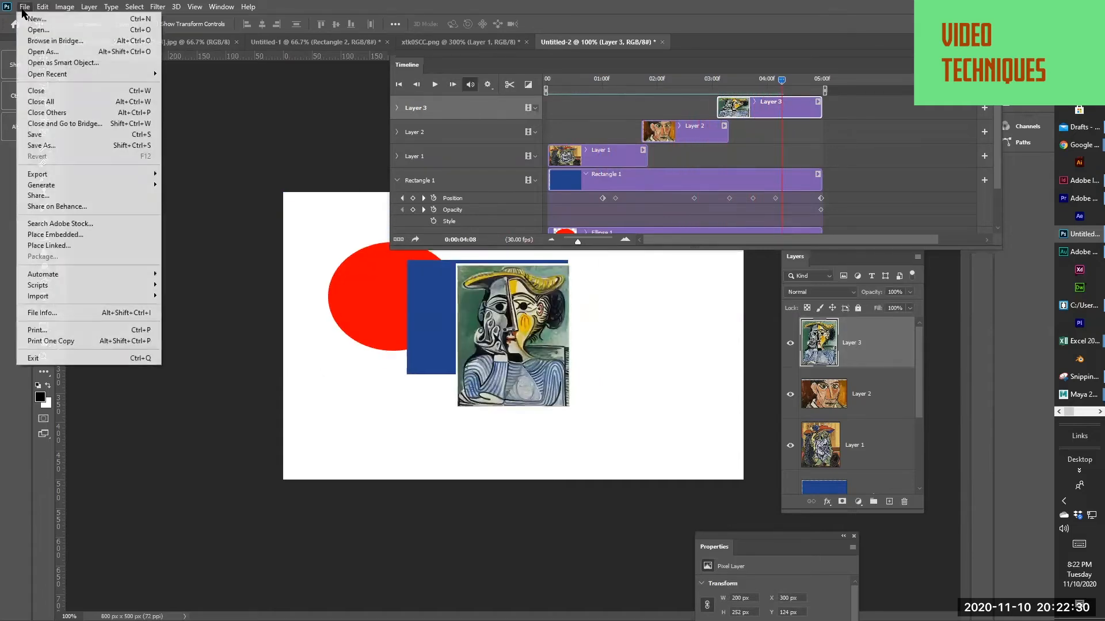
mouse_move(89, 174)
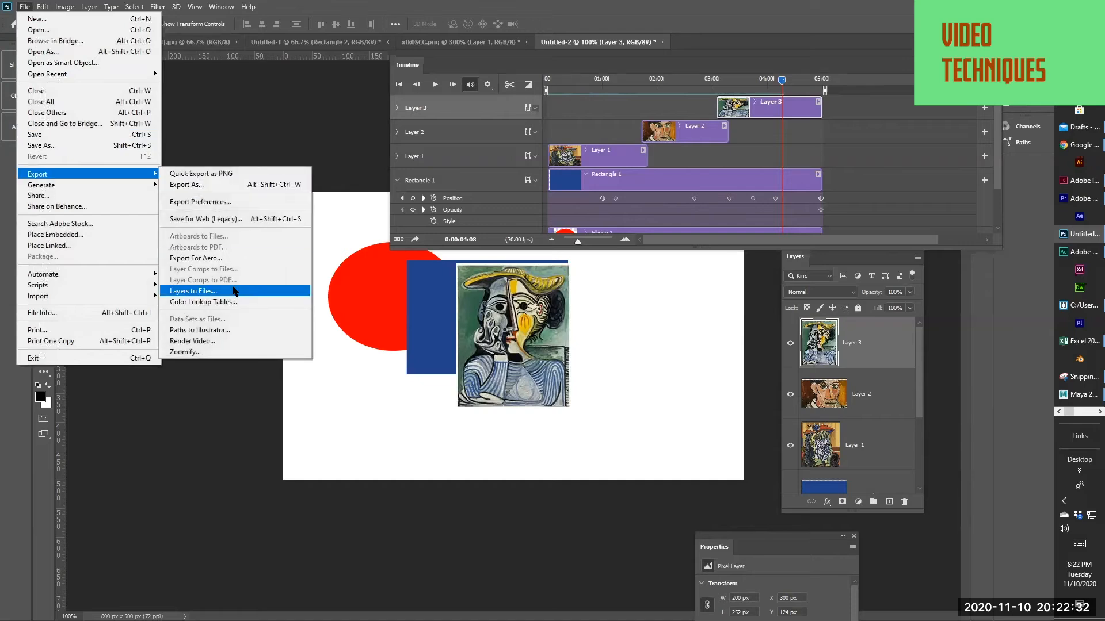
left_click(224, 344)
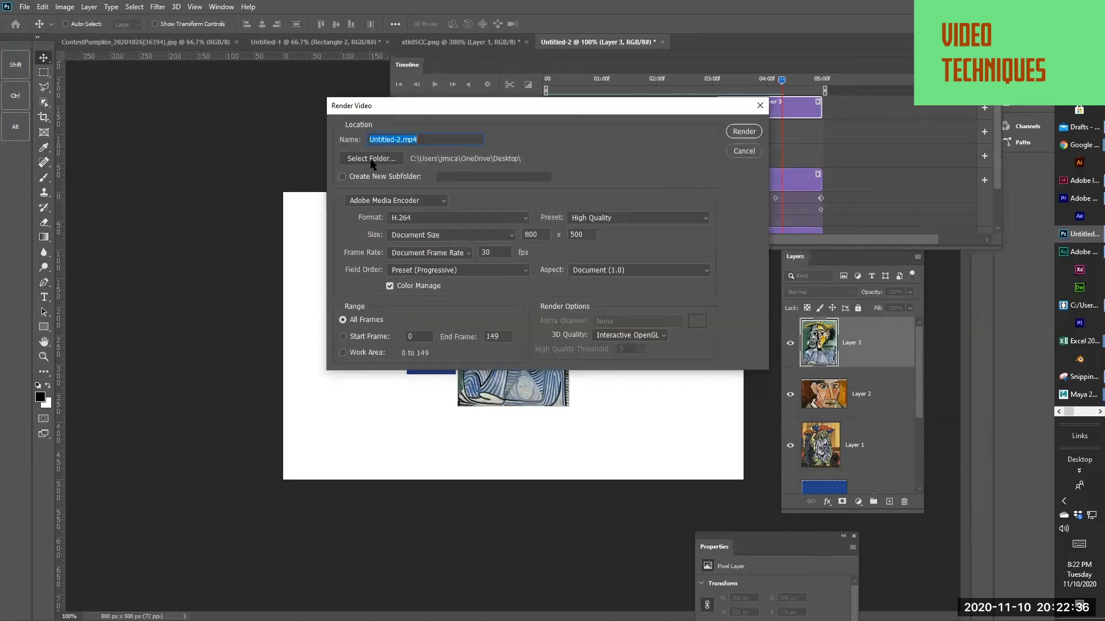
left_click_drag(404, 140, 359, 141)
type("picasso")
left_click(737, 132)
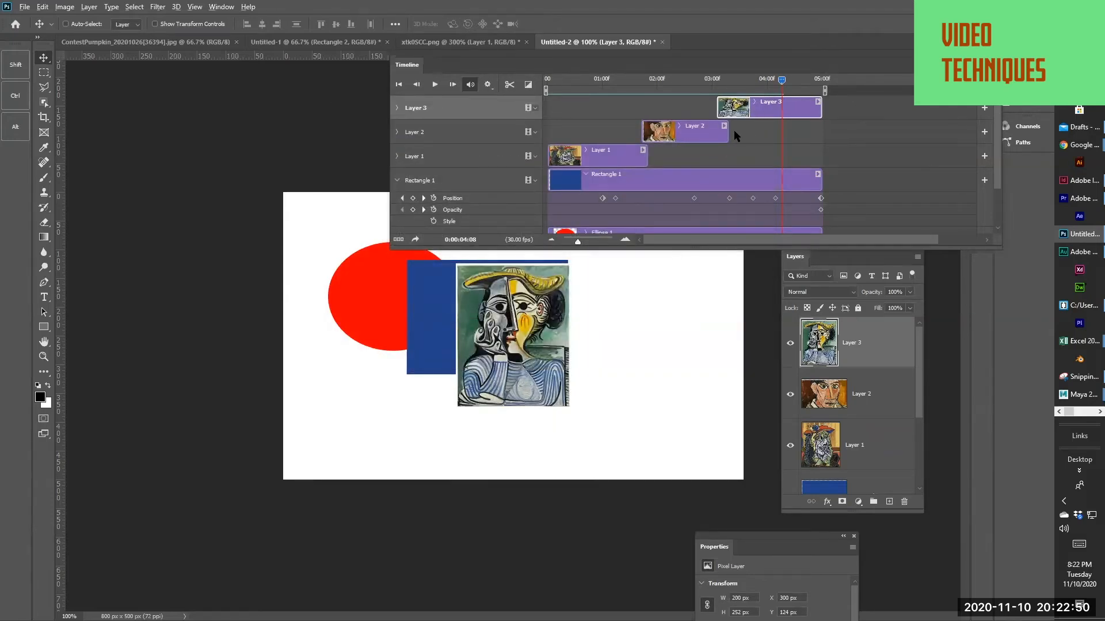
Switch to the Desktop folder in File Explorer, sort it by date modified, play picasso.mp4 and close the player
key("alt+Tab")
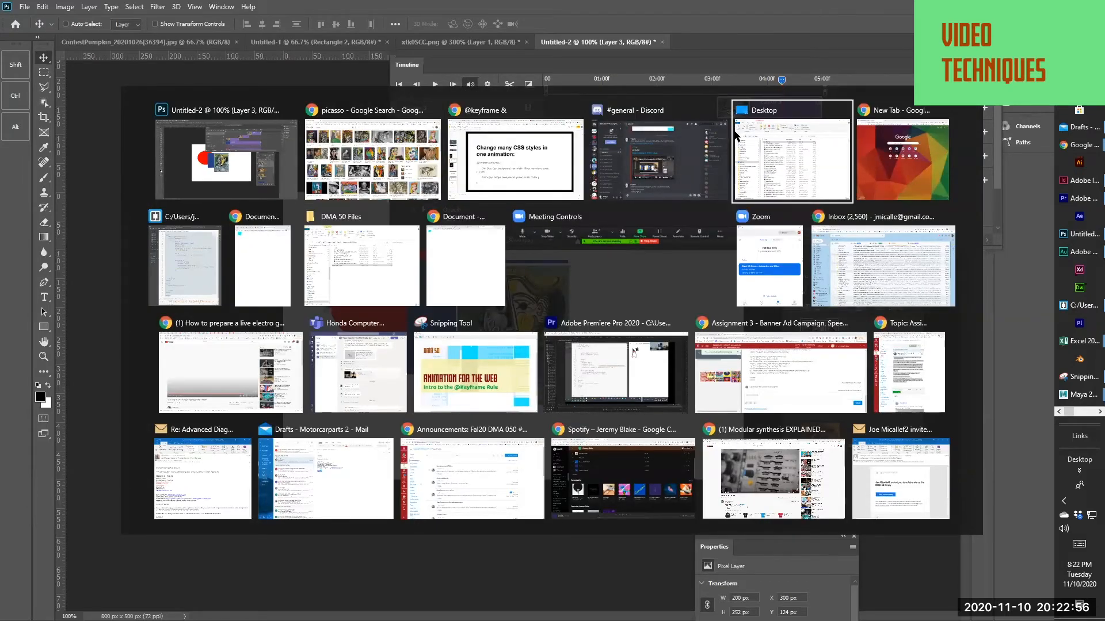
left_click(735, 134)
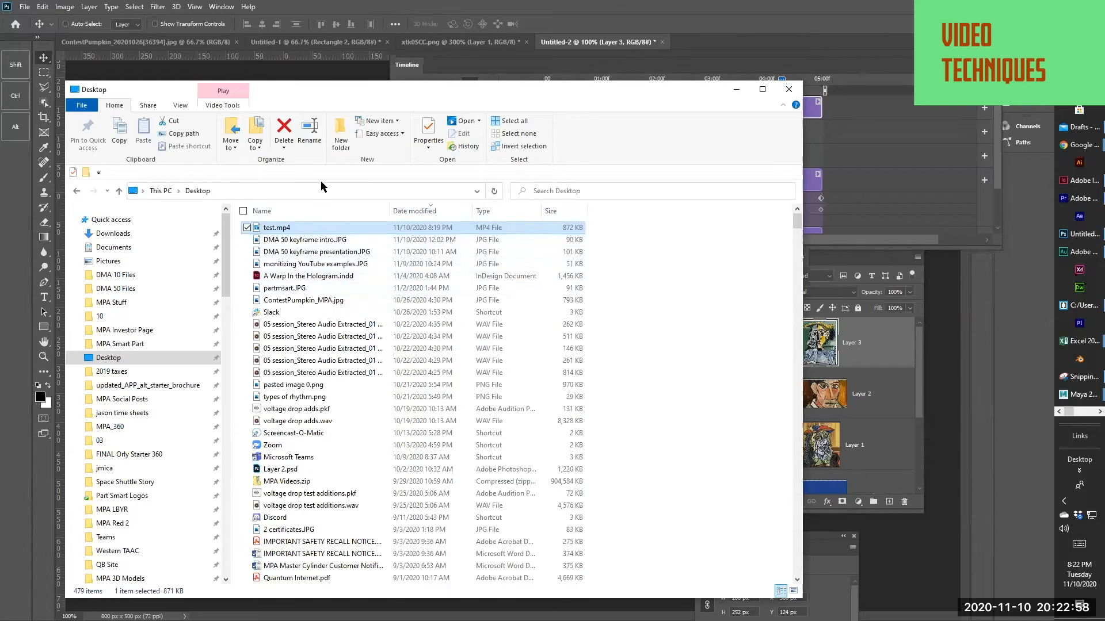
left_click(415, 211)
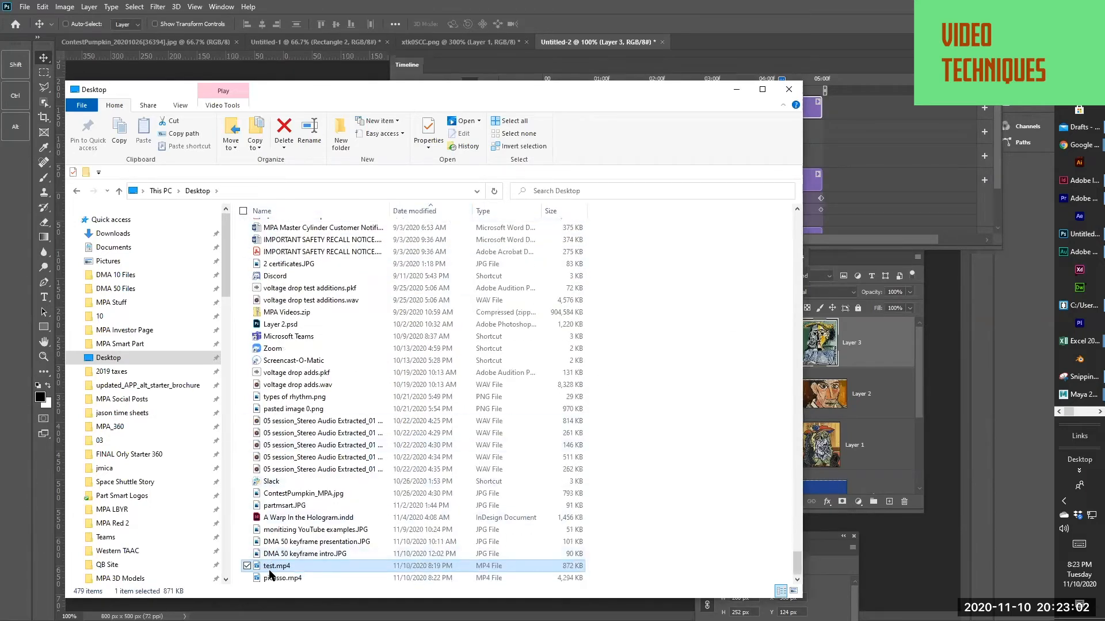
left_click(264, 578)
double_click(268, 580)
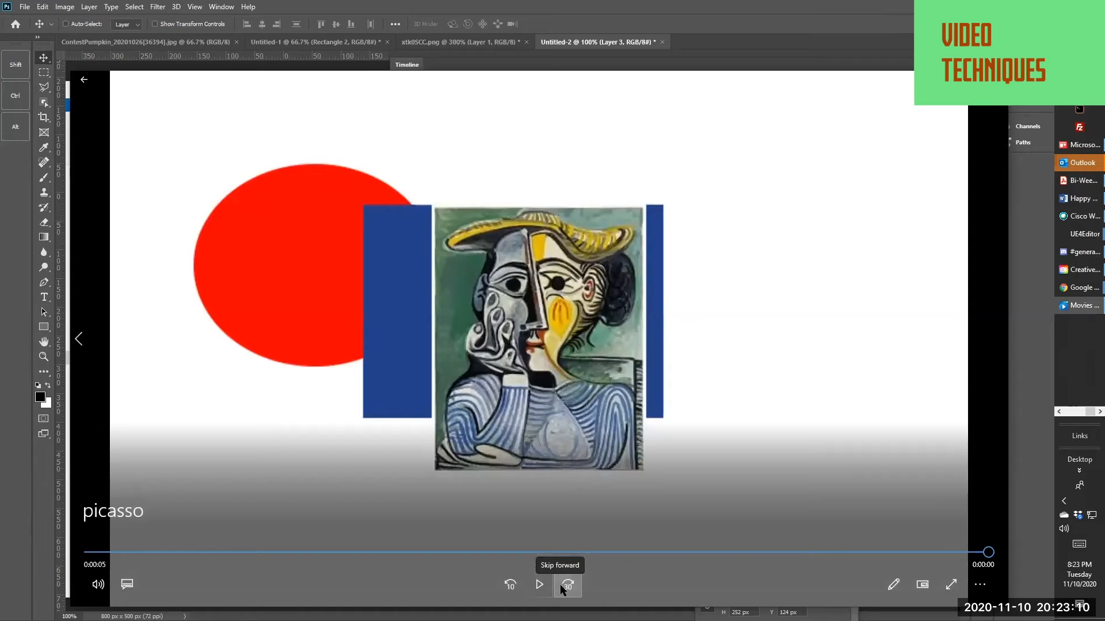
key("alt+F4")
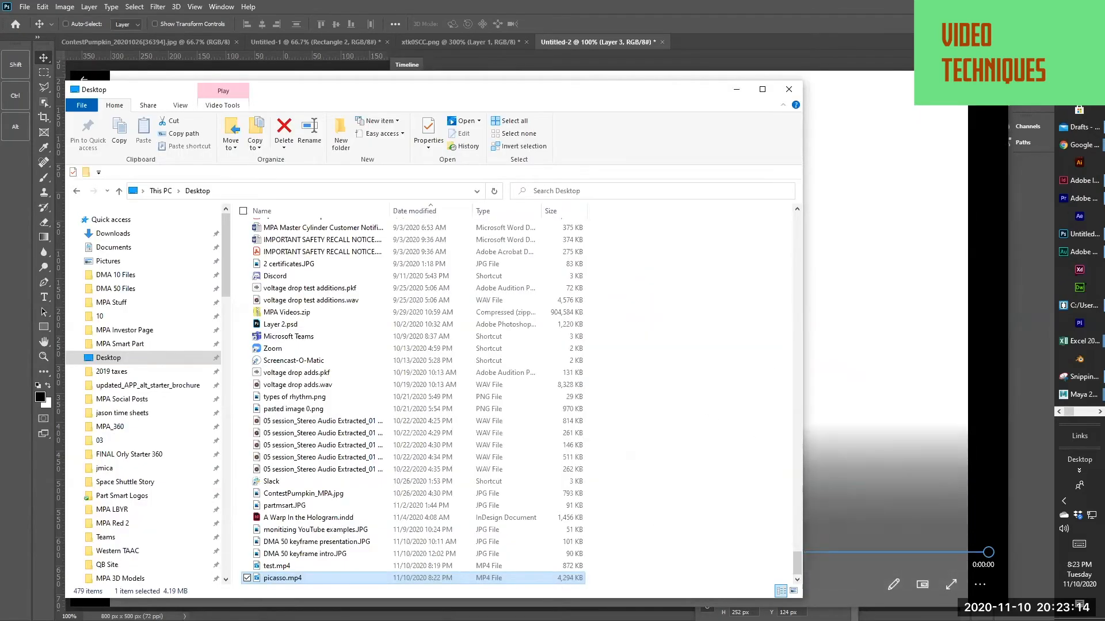
left_click(1079, 145)
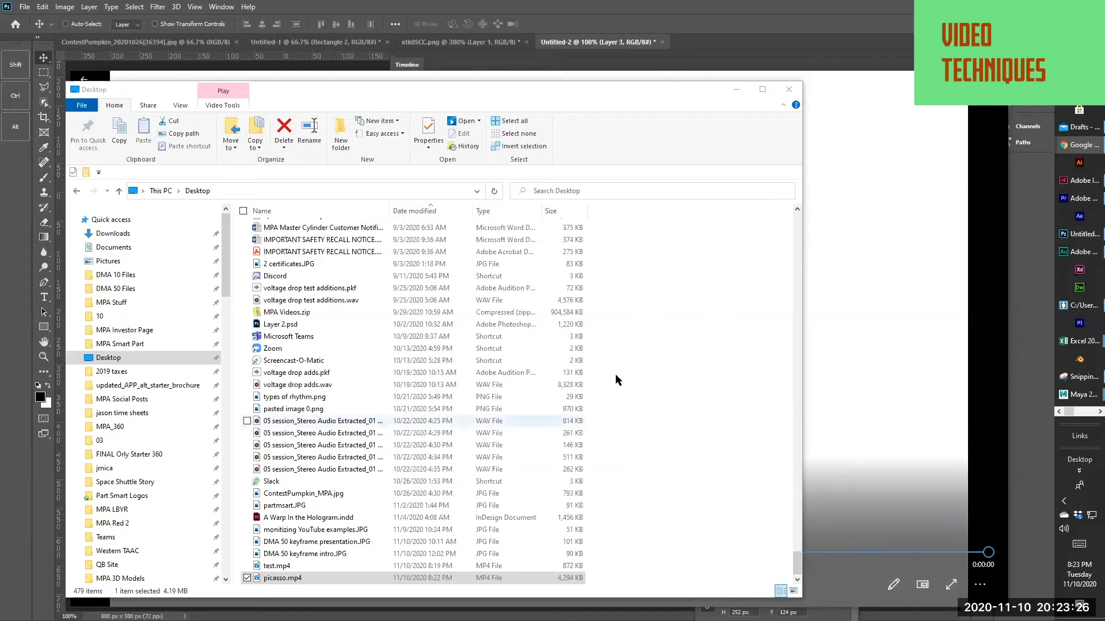
key("alt+Tab")
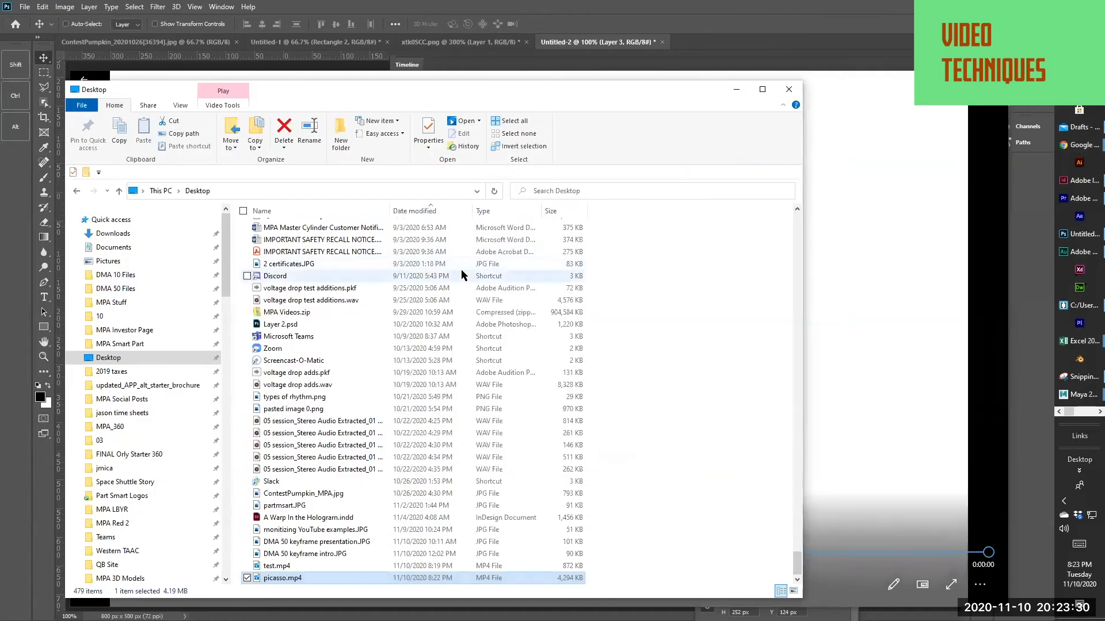
key("ctrl+f")
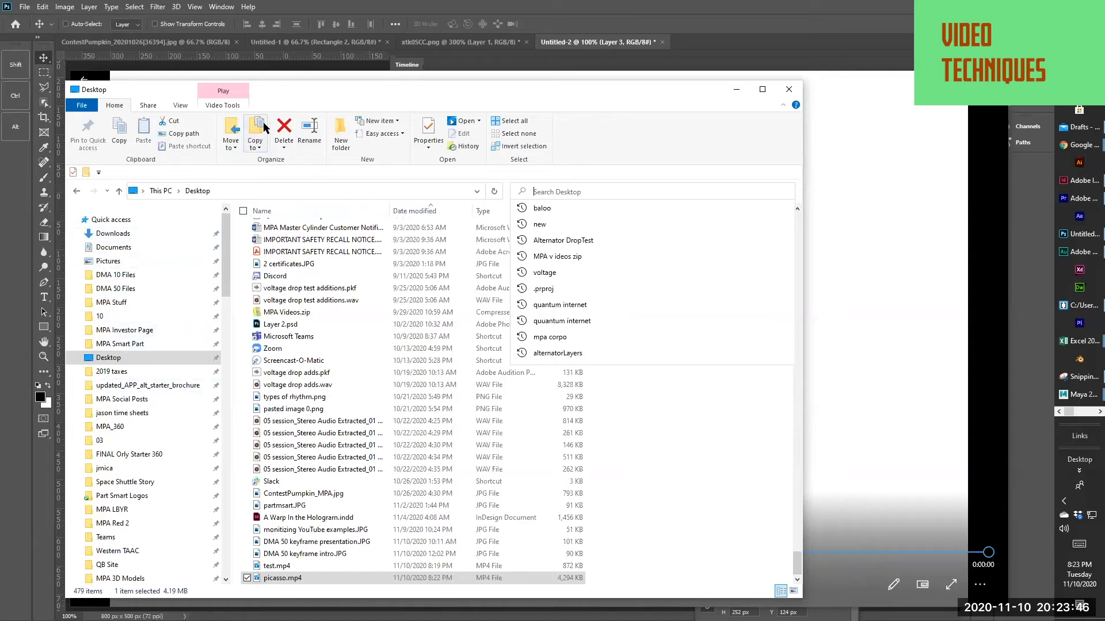
left_click_drag(312, 91, 376, 67)
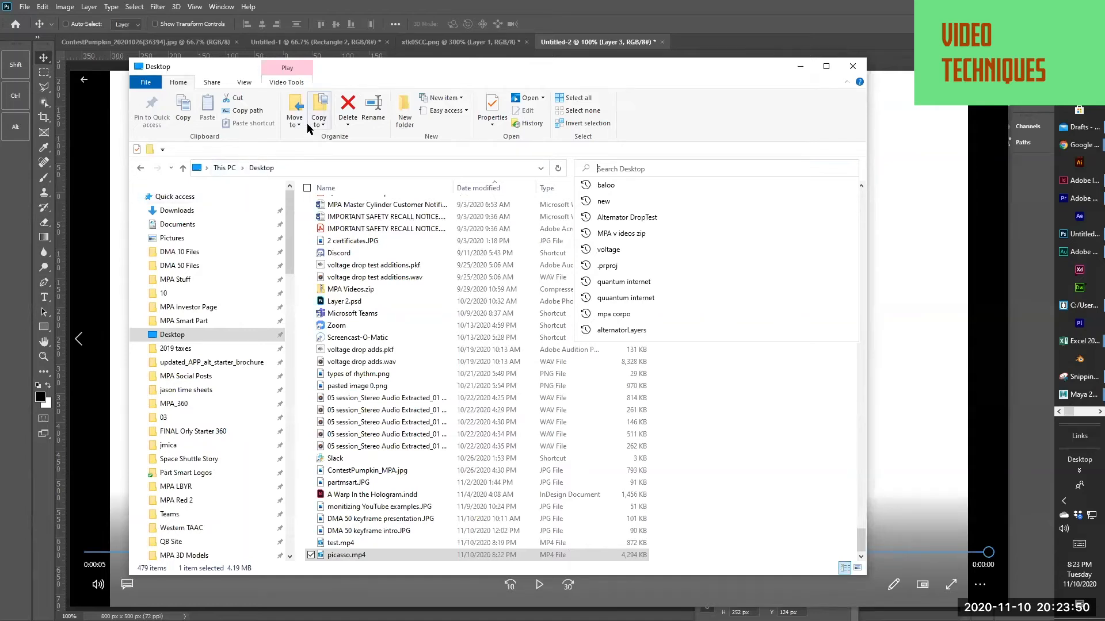
left_click(762, 266)
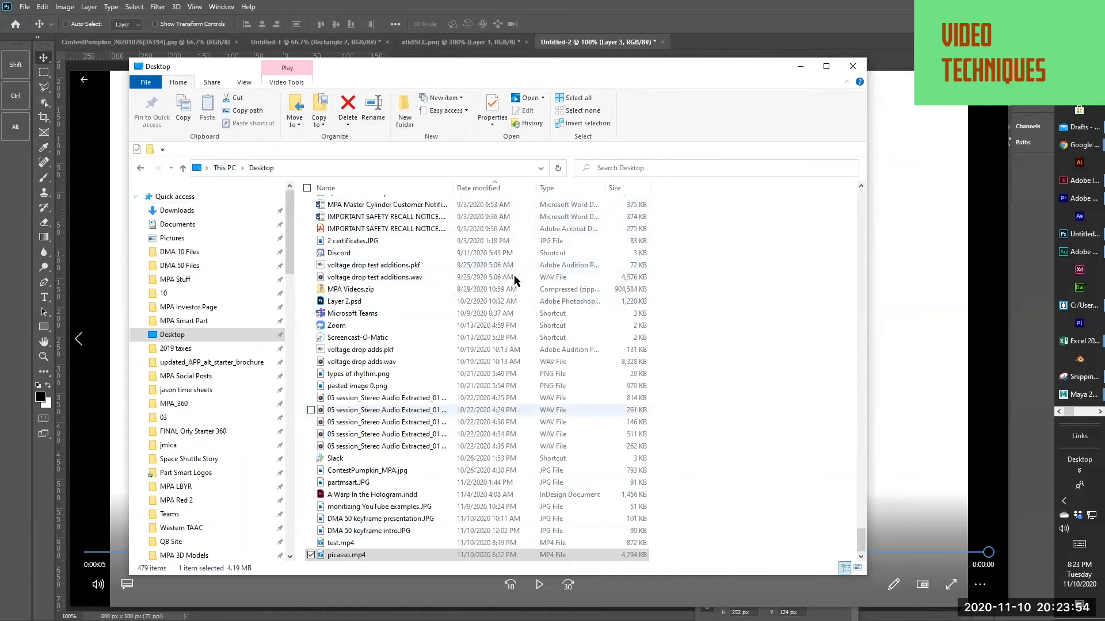
Create a new folder in the Desktop folder
right_click(668, 272)
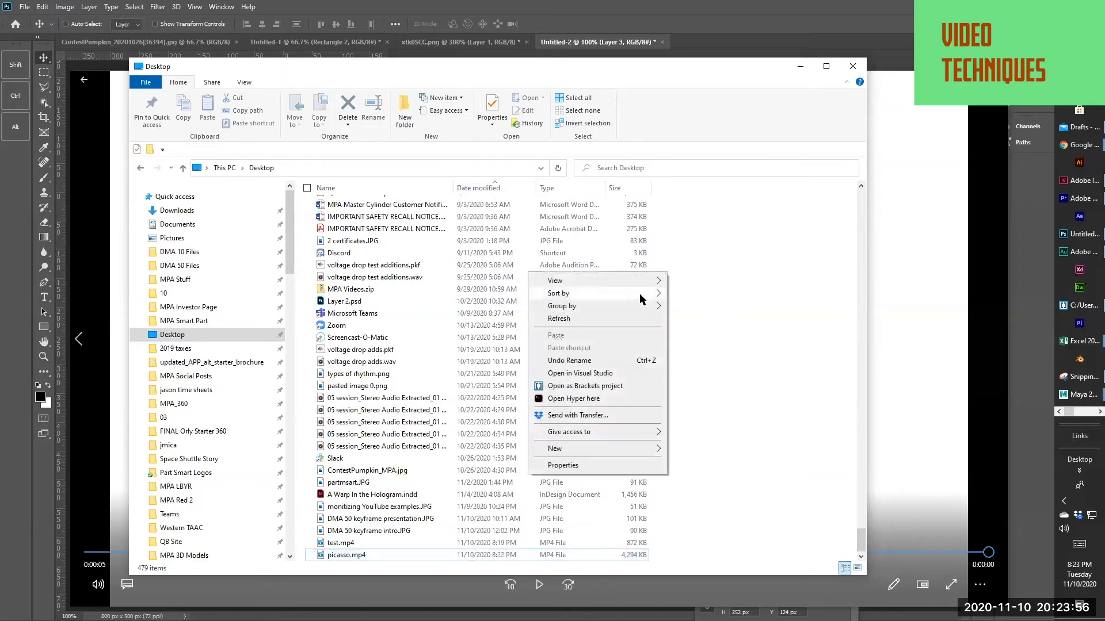
mouse_move(649, 454)
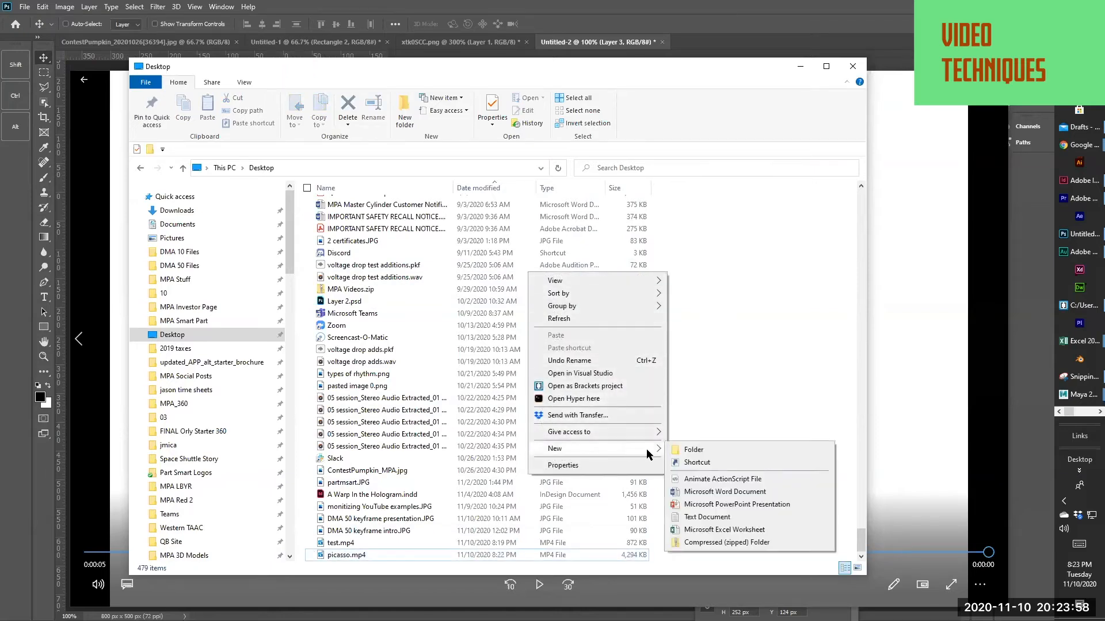
left_click(694, 450)
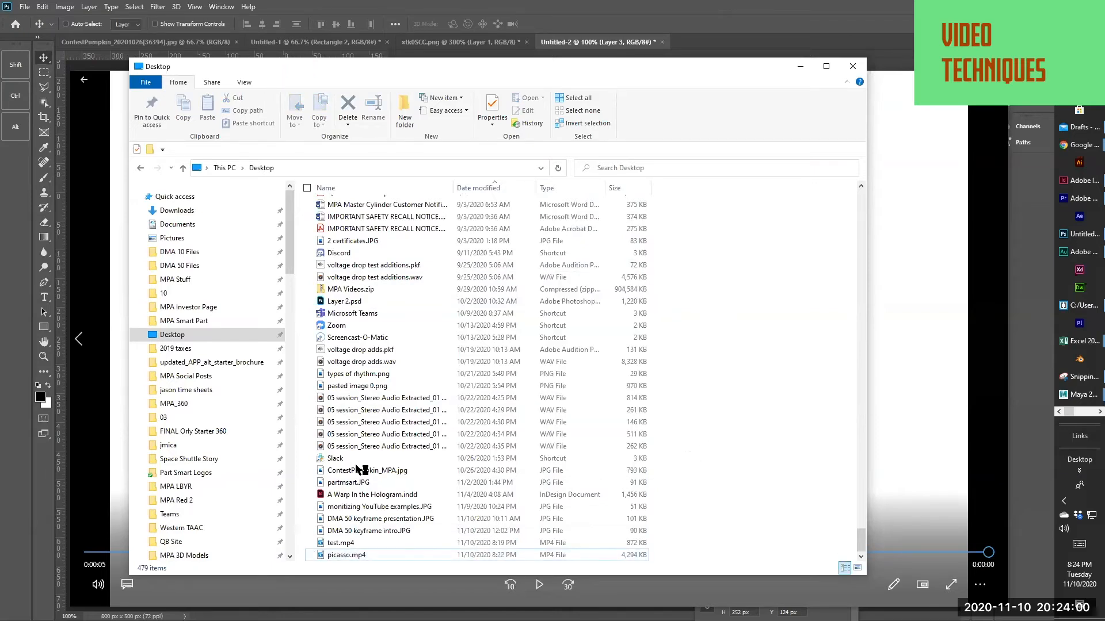
scroll(388, 446, "up", 5)
scroll(380, 436, "down", 5)
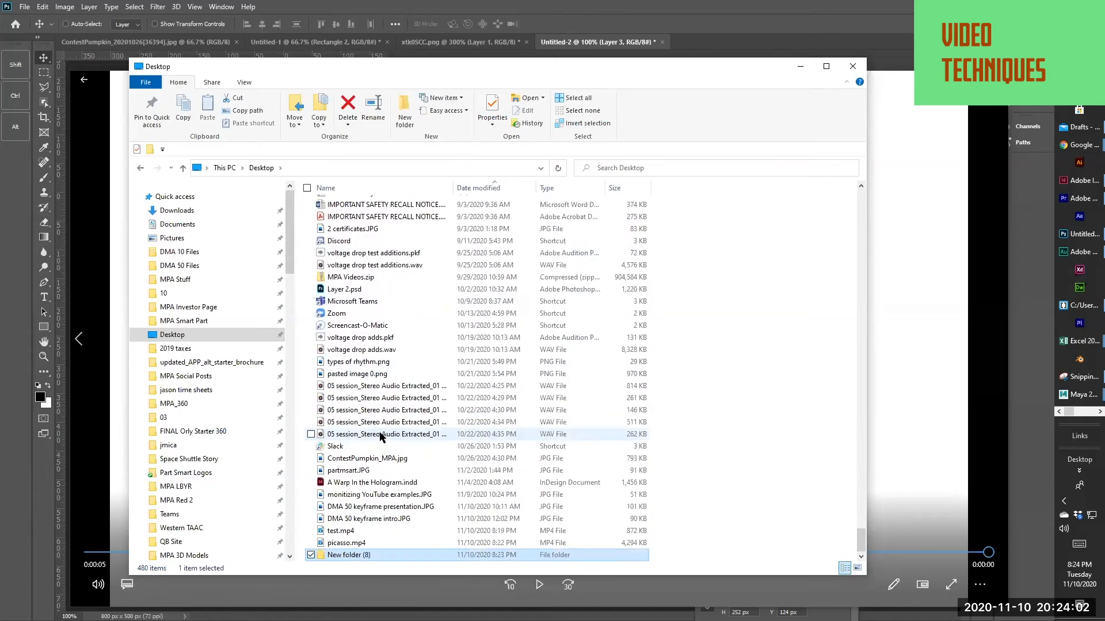
Open the new folder and place a second File Explorer window of it beside the first
double_click(348, 556)
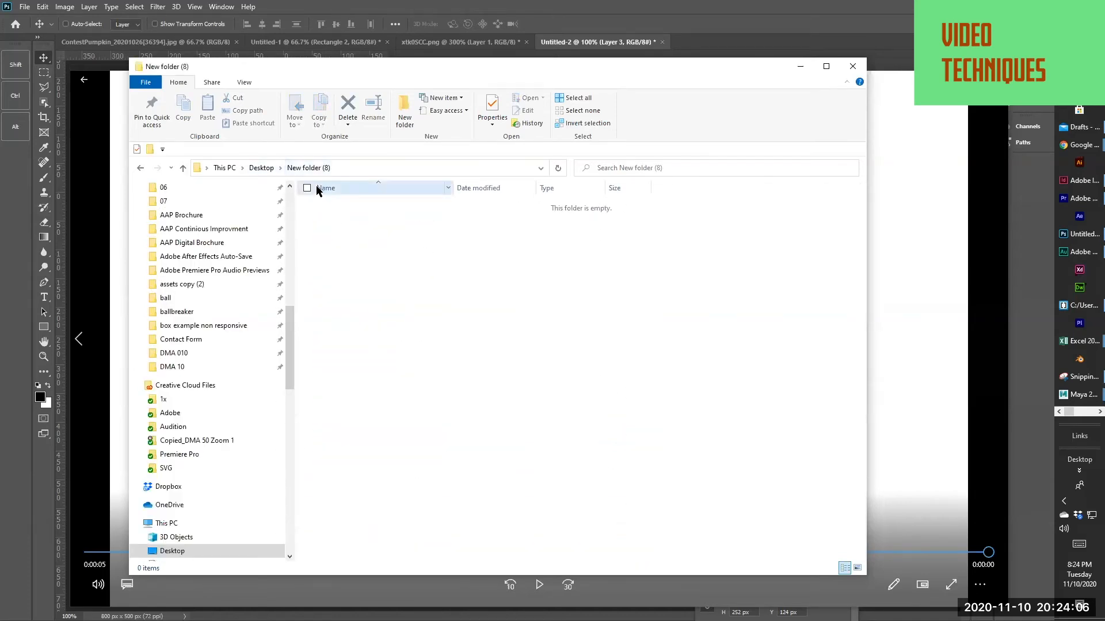
key("ctrl+n")
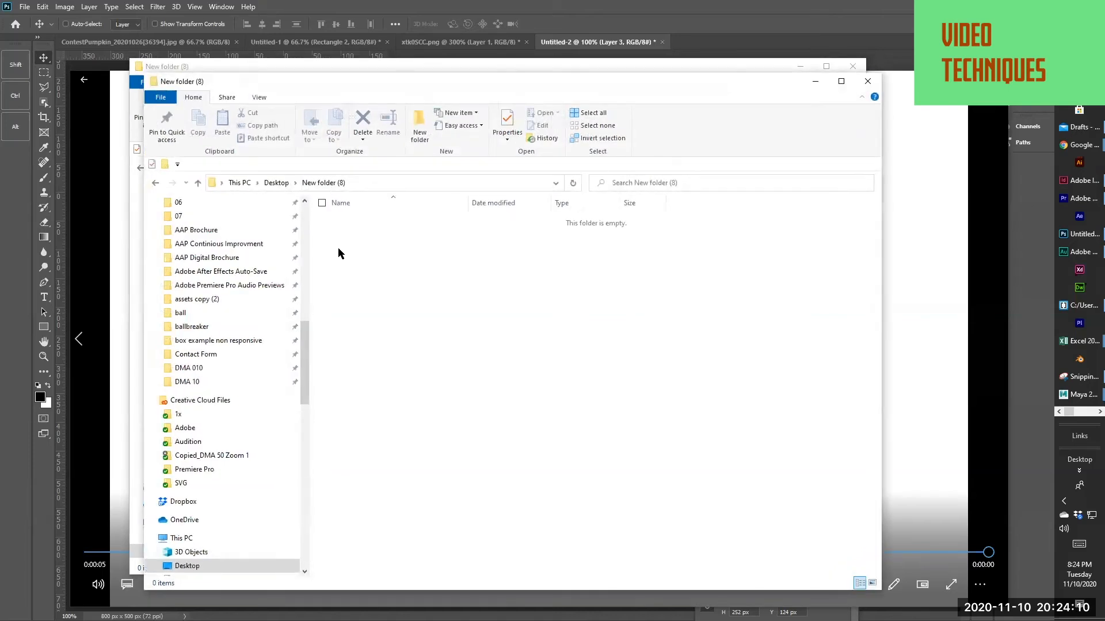
left_click_drag(289, 86, 539, 107)
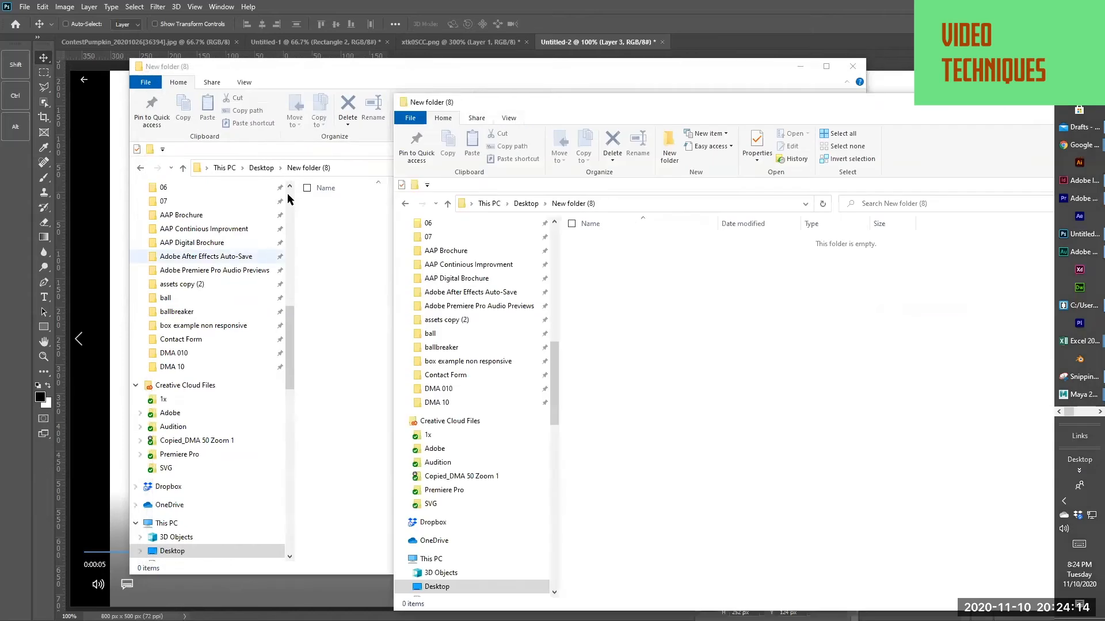
Return the first window to the Desktop folder and rename the new folder as gallery
left_click(262, 168)
left_click(342, 555)
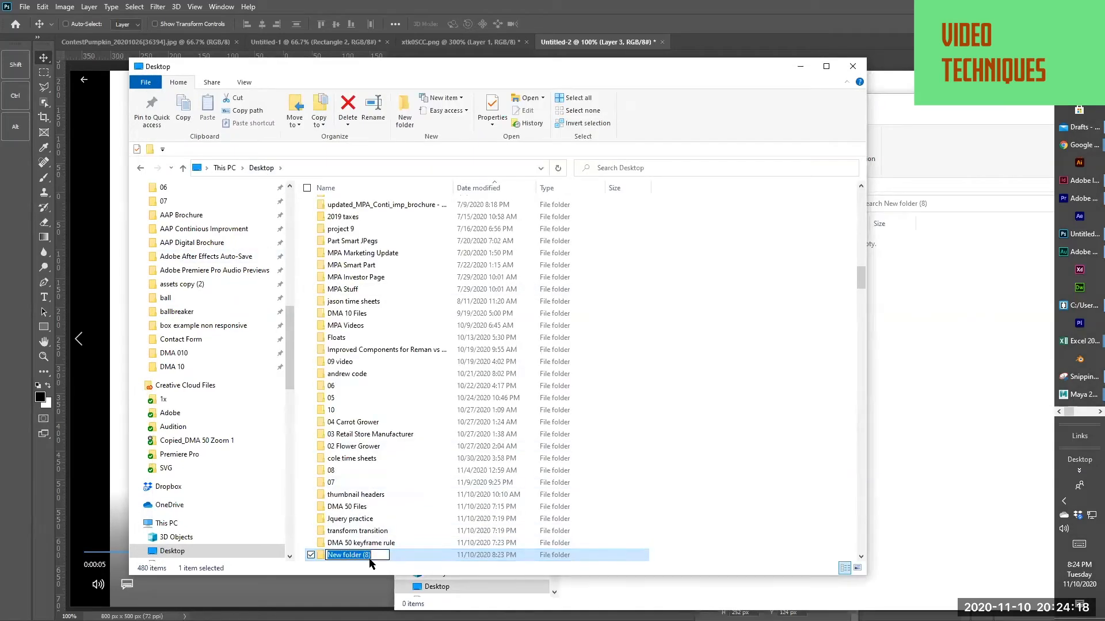
type("gallery")
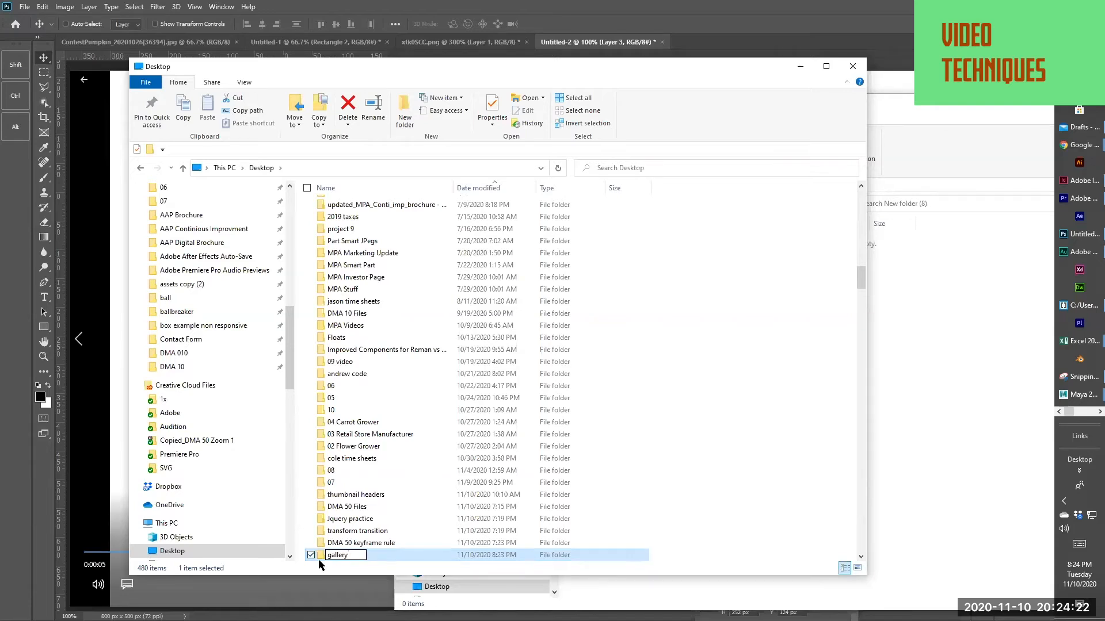
key("Return")
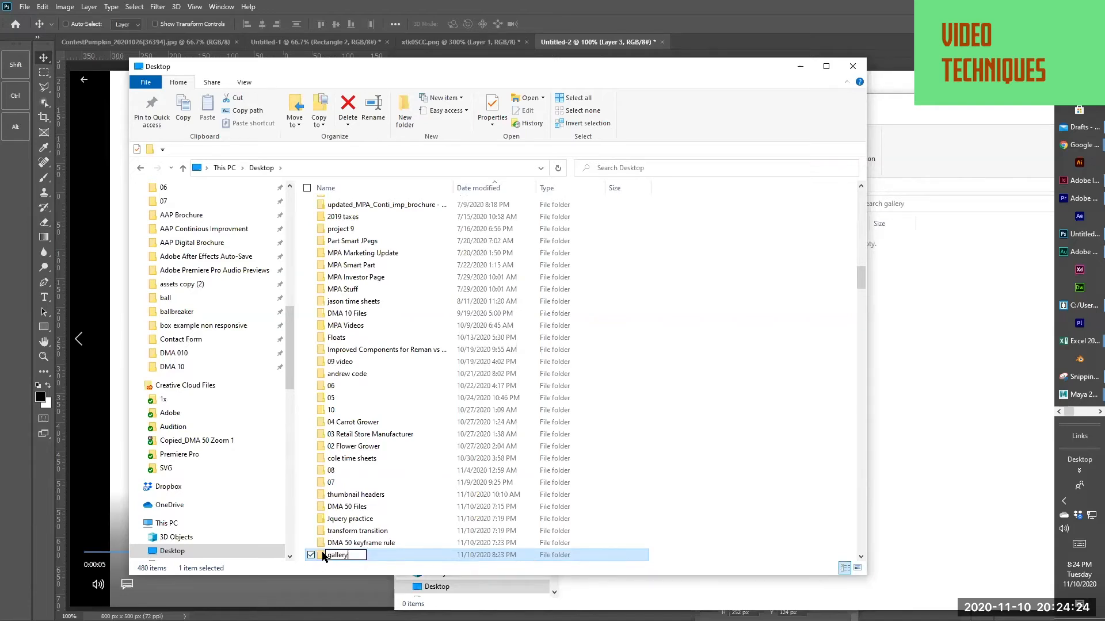
left_click(332, 521)
Create a subfolder named media inside the gallery folder
double_click(328, 555)
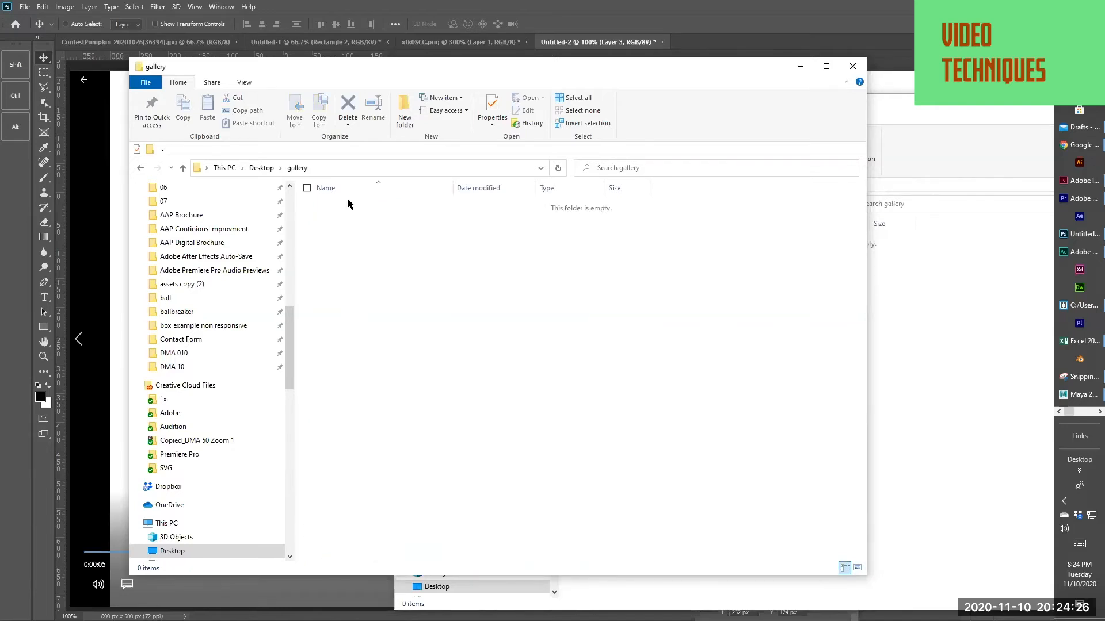
right_click(331, 234)
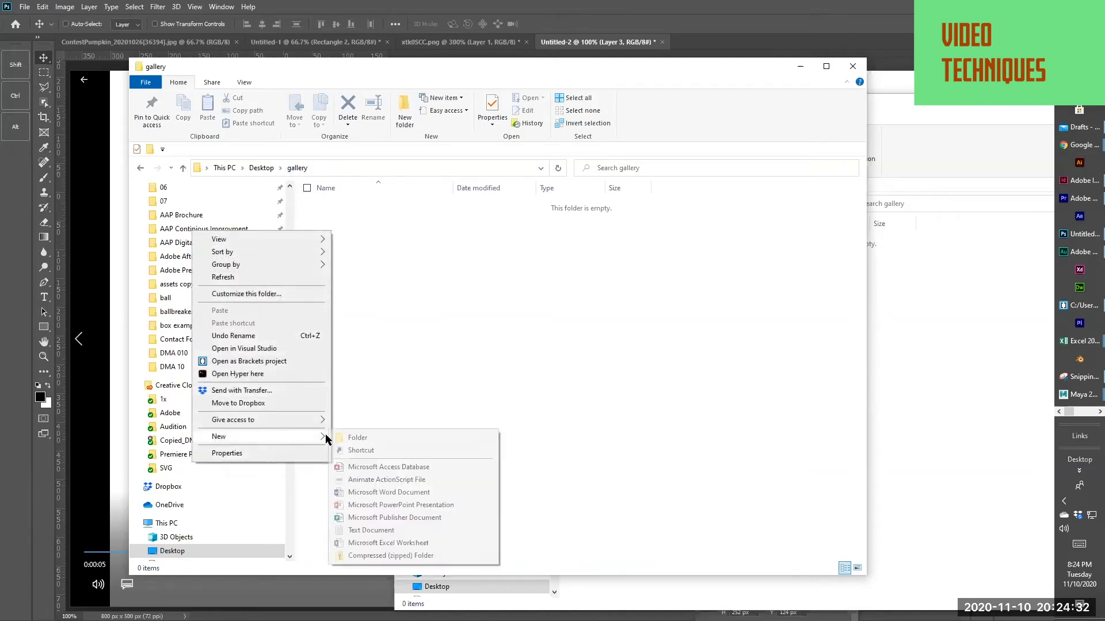
left_click(359, 439)
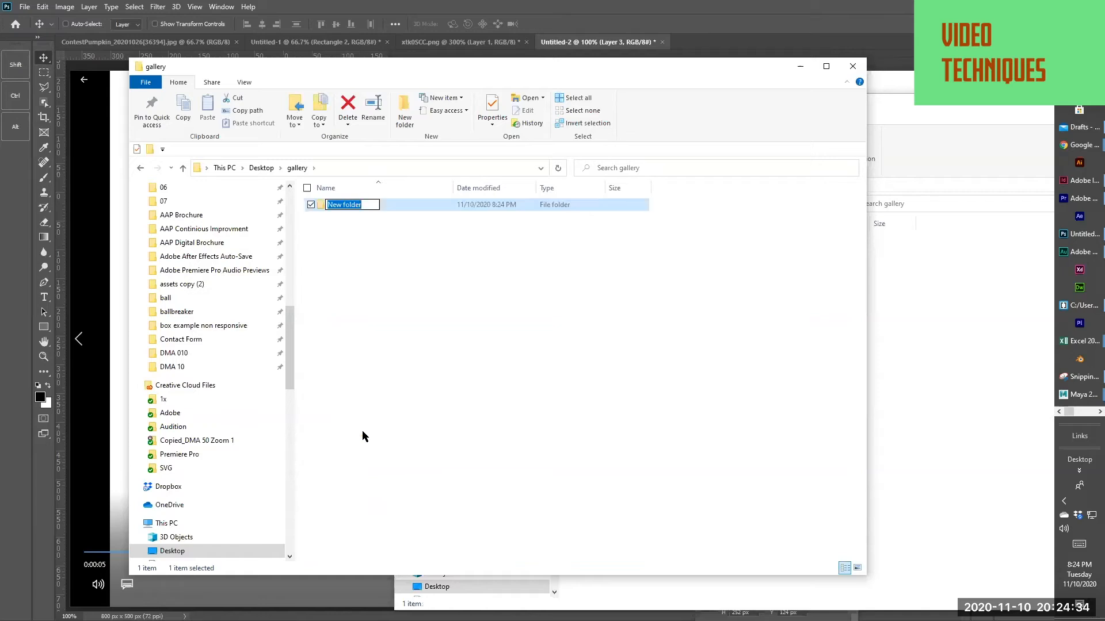
type("mde")
key("BackSpace")
key("BackSpace")
type("edia")
left_click(336, 224)
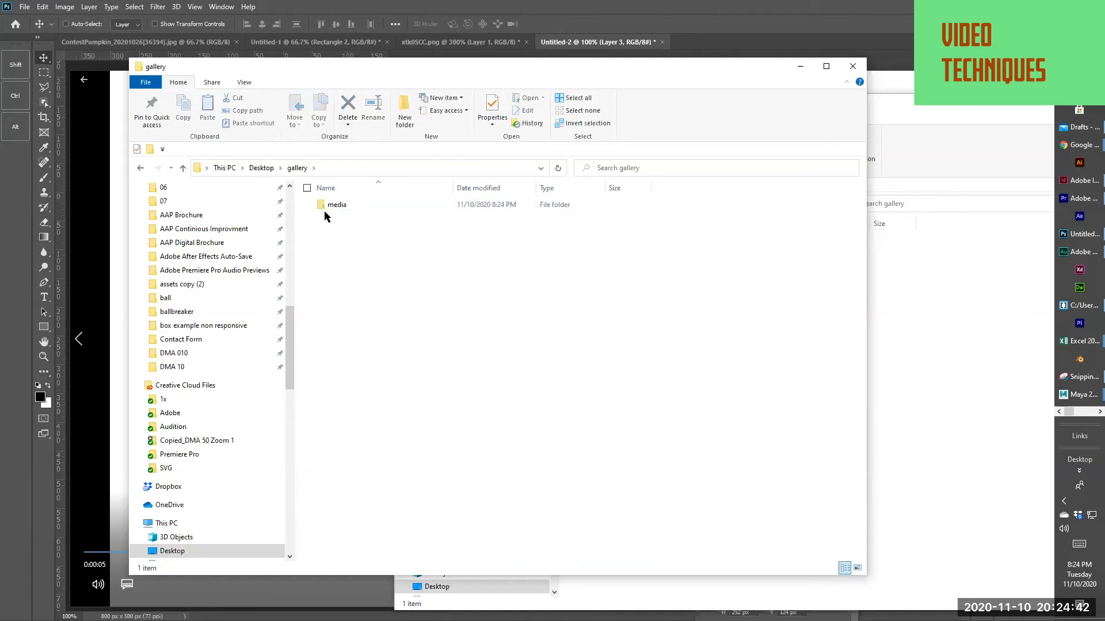
Open the media folder and move its window aside to bring the other gallery window forward
double_click(323, 206)
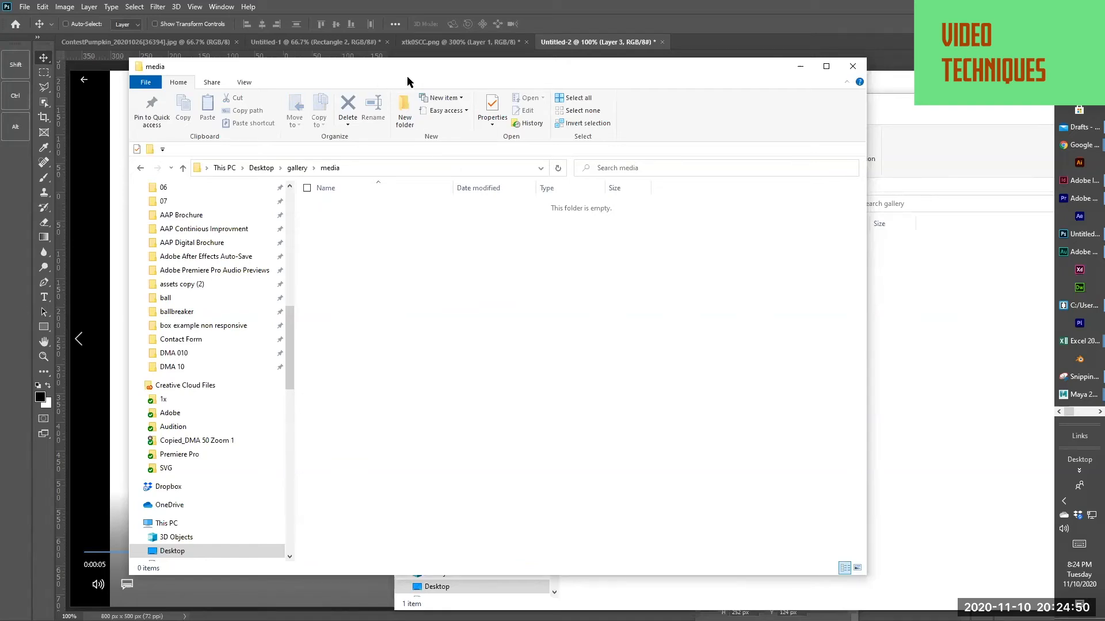
left_click_drag(407, 78, 845, 145)
left_click(503, 513)
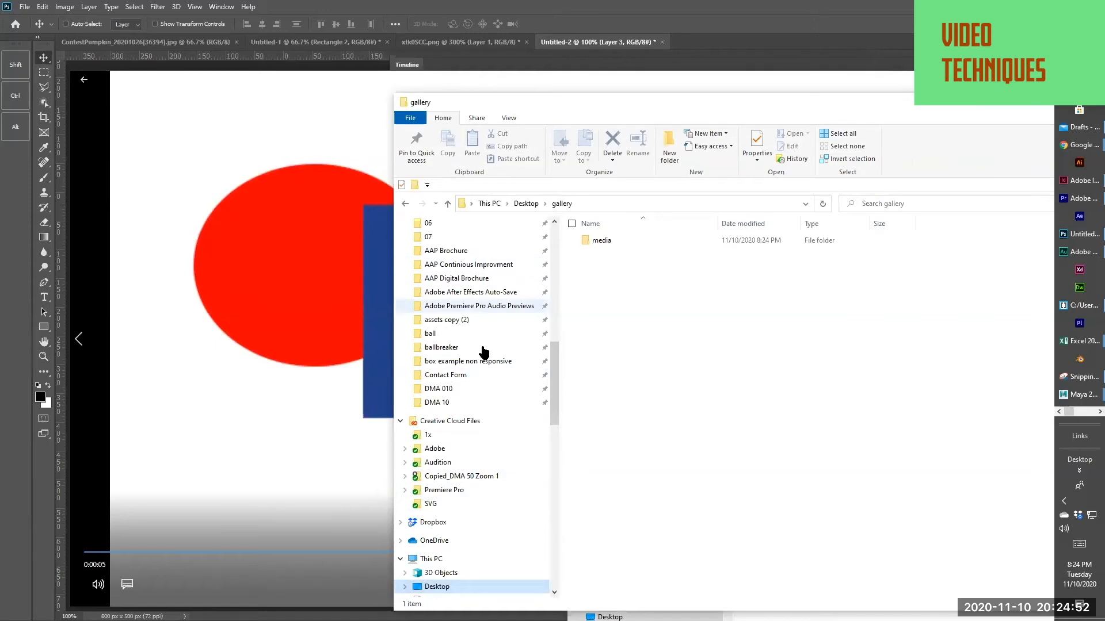
Browse the other File Explorer window to the Desktop folder
left_click_drag(552, 406, 513, 240)
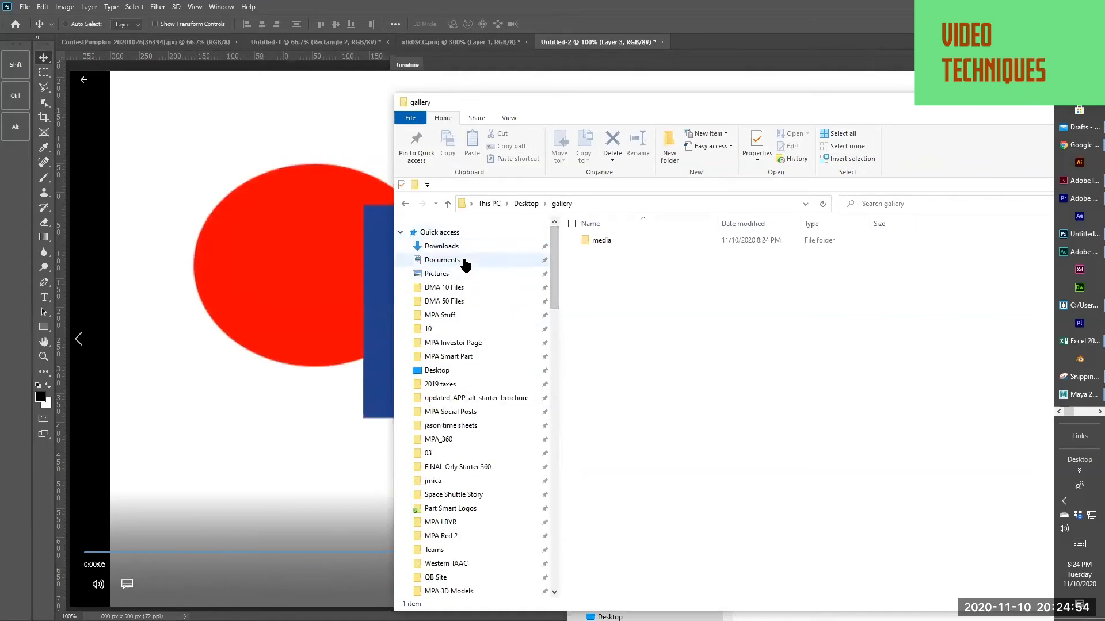
scroll(477, 403, "down", 15)
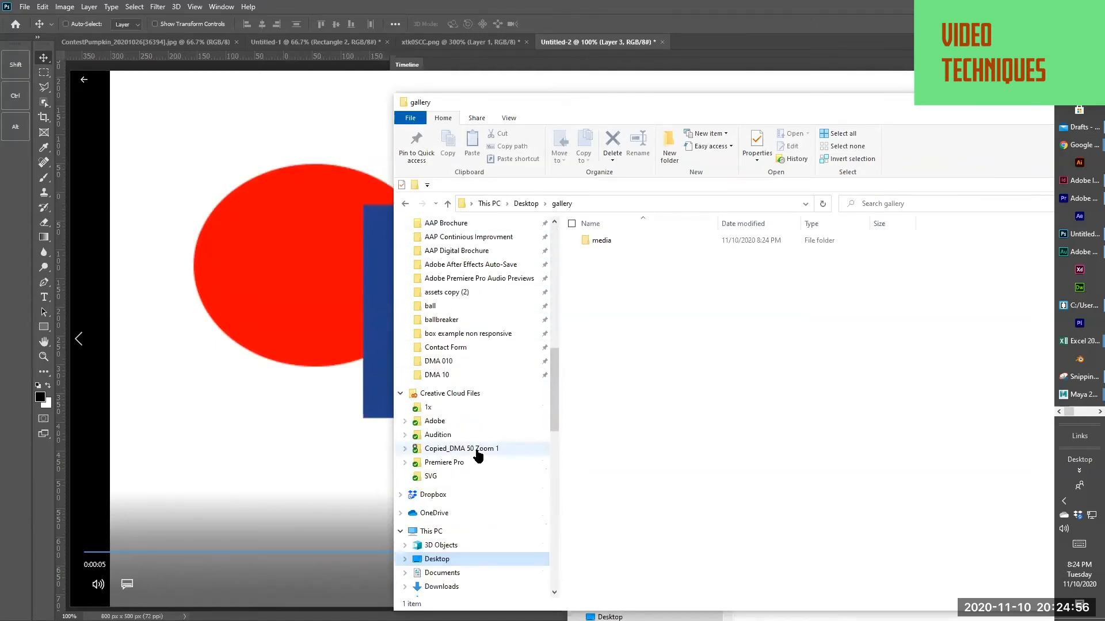
scroll(478, 455, "down", 3)
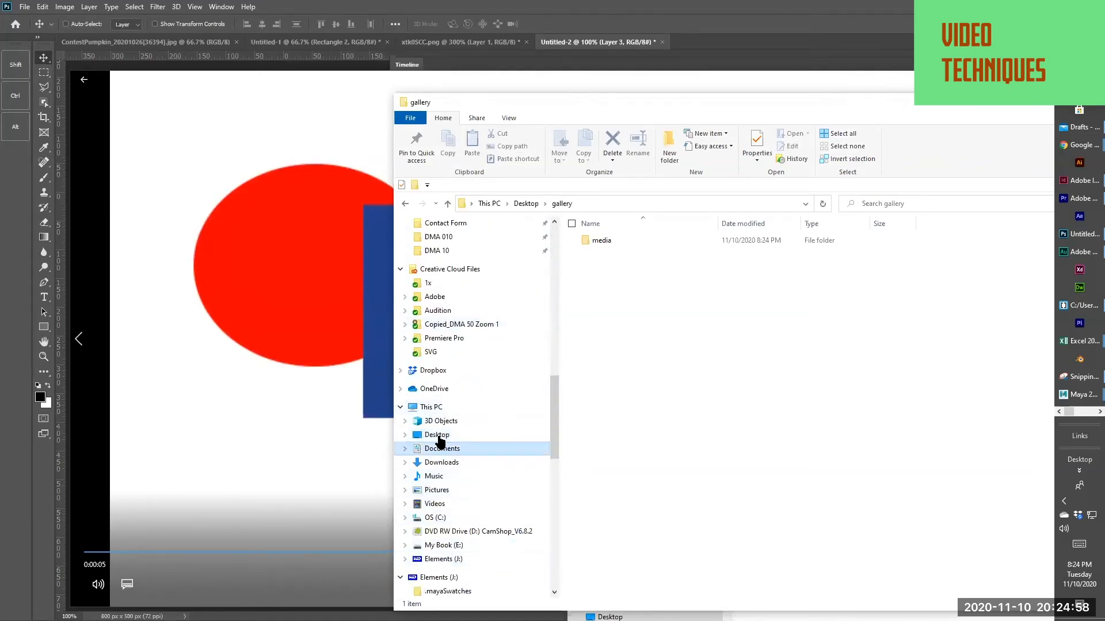
left_click(439, 435)
scroll(884, 327, "down", 18)
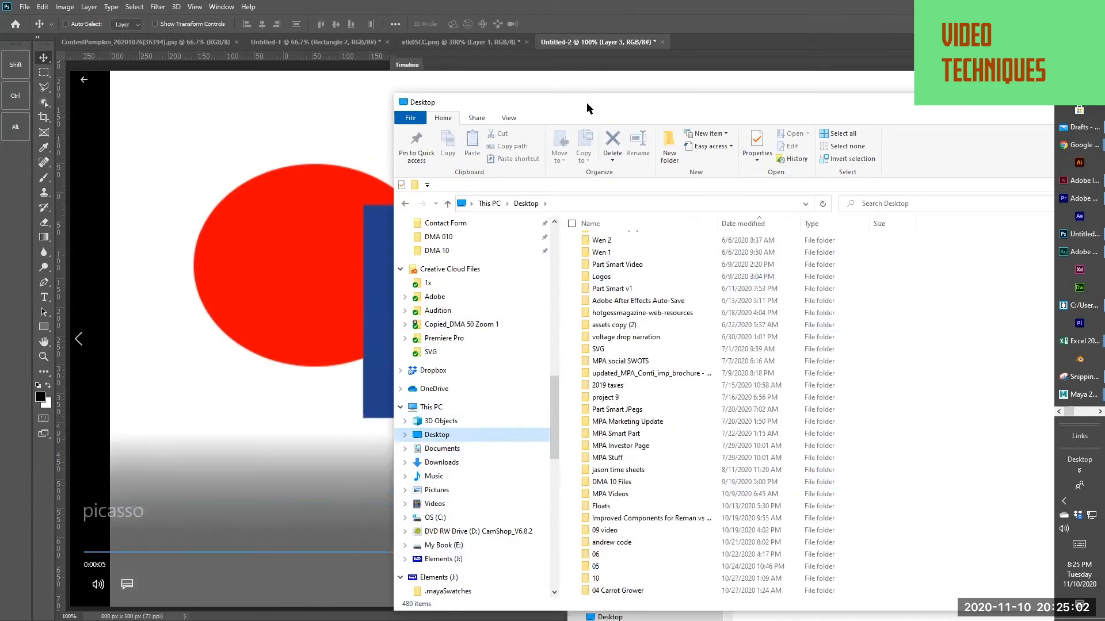
Move picasso.mp4 from the Desktop folder into the media folder, and return the media window to the gallery folder
left_click_drag(588, 108, 165, 58)
scroll(477, 343, "down", 12)
left_click_drag(699, 275, 698, 520)
left_click(175, 542)
left_click_drag(175, 541, 841, 430)
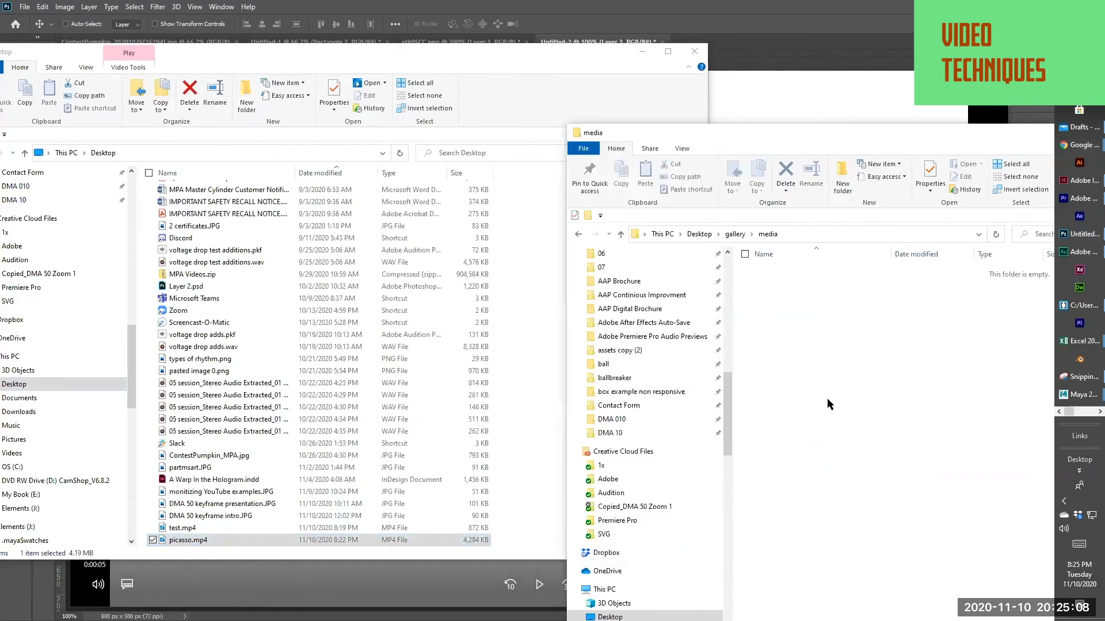
left_click(735, 234)
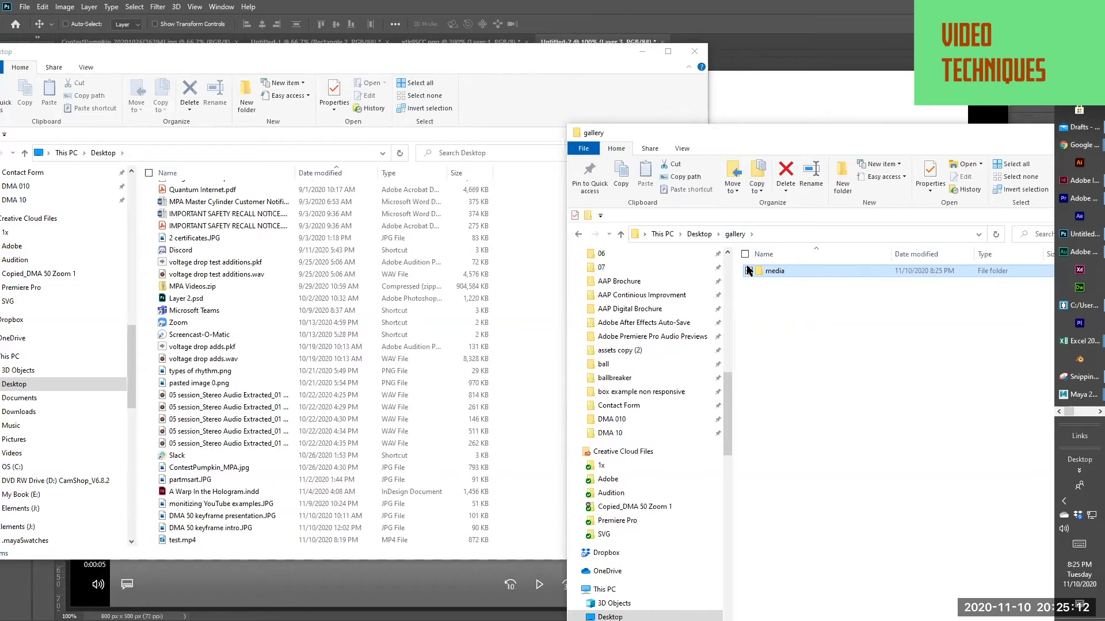
left_click(785, 269)
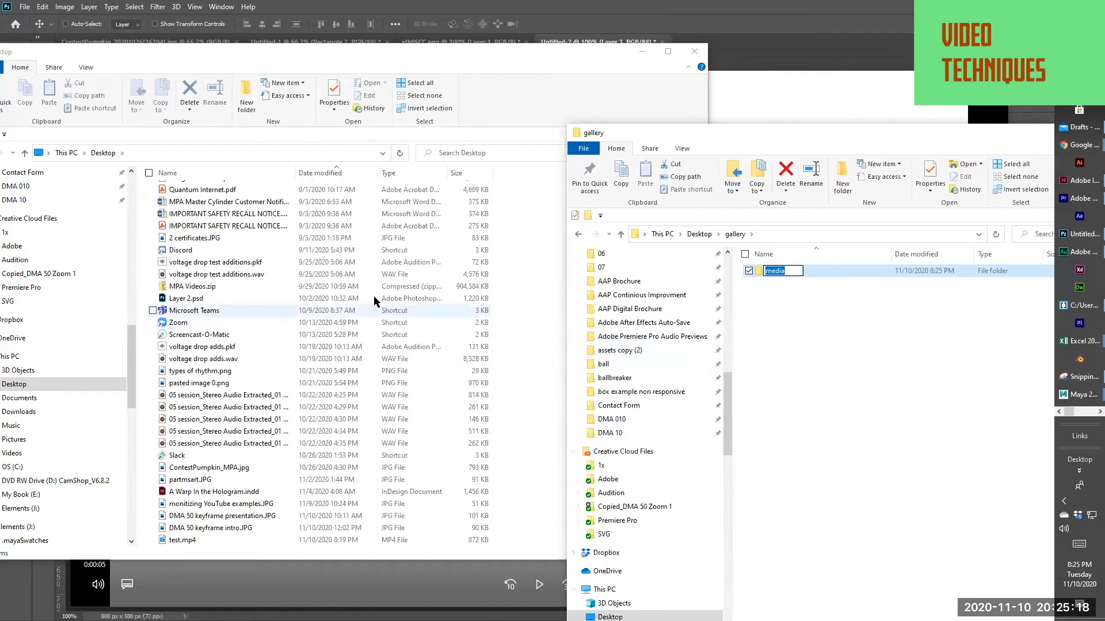
Switch to Brackets and create a new blank file
key("alt")
key("alt+Tab")
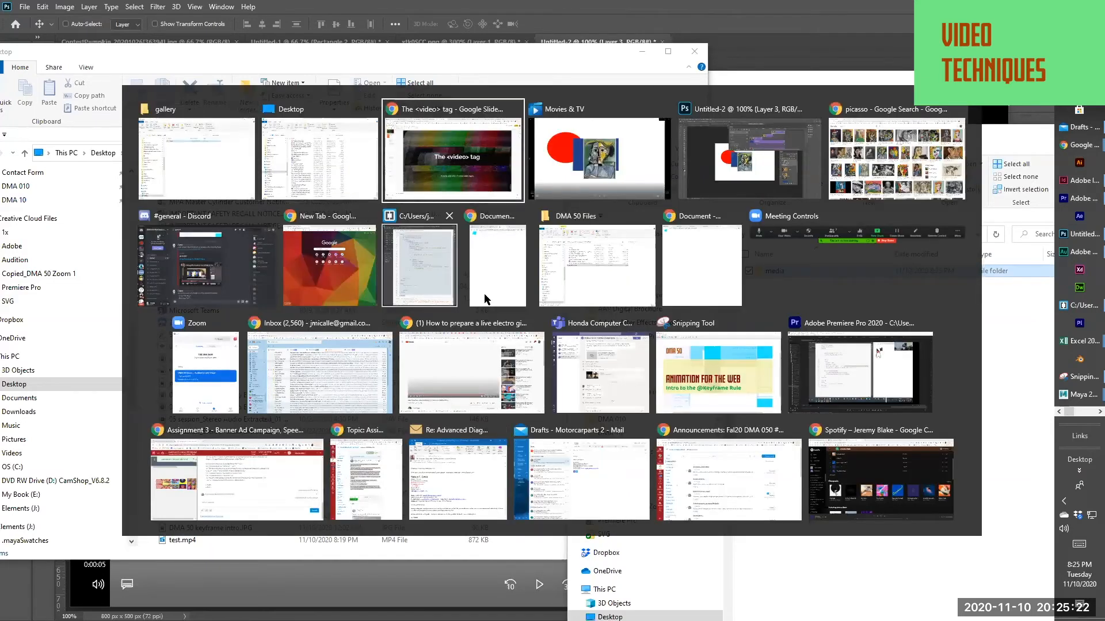
left_click(423, 286)
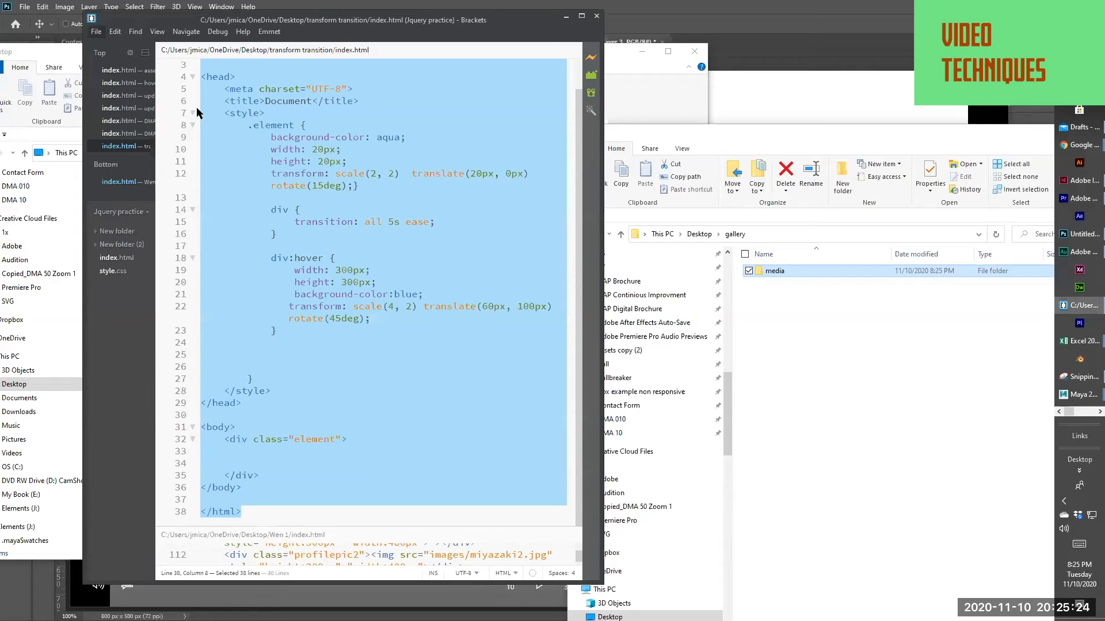
left_click(96, 32)
left_click(114, 49)
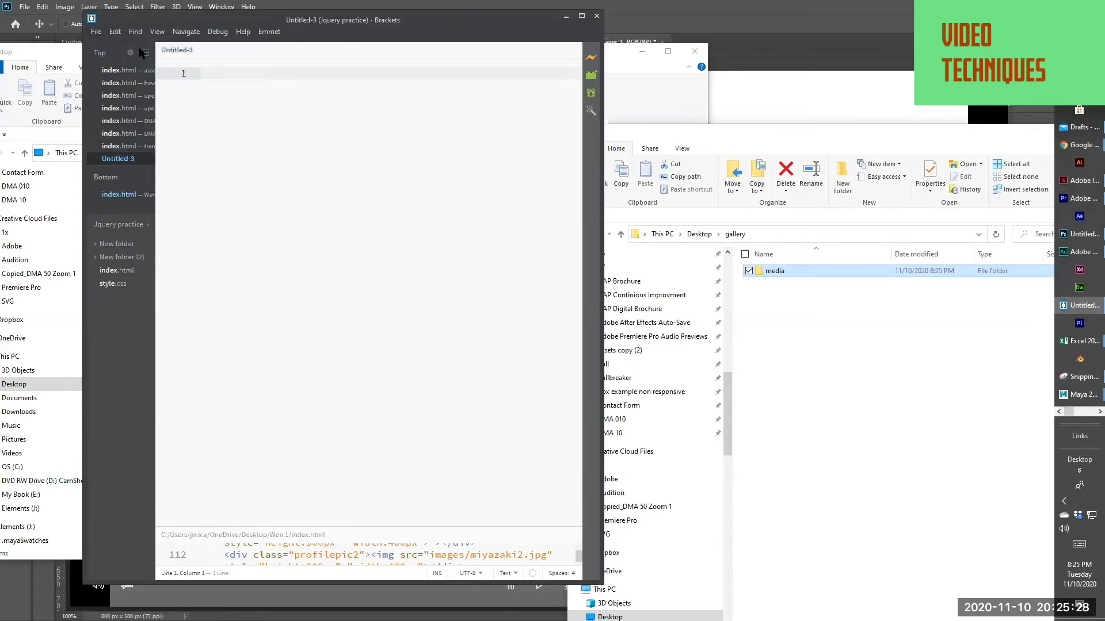
Start saving the blank file under a new name and browse to the Desktop folder
left_click(96, 32)
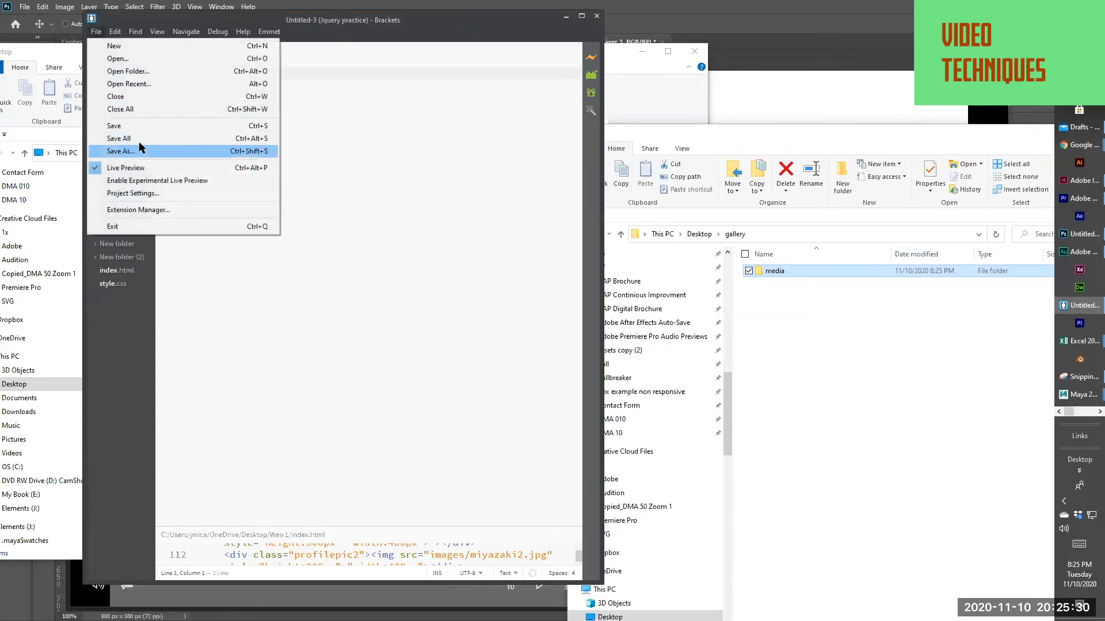
left_click(122, 151)
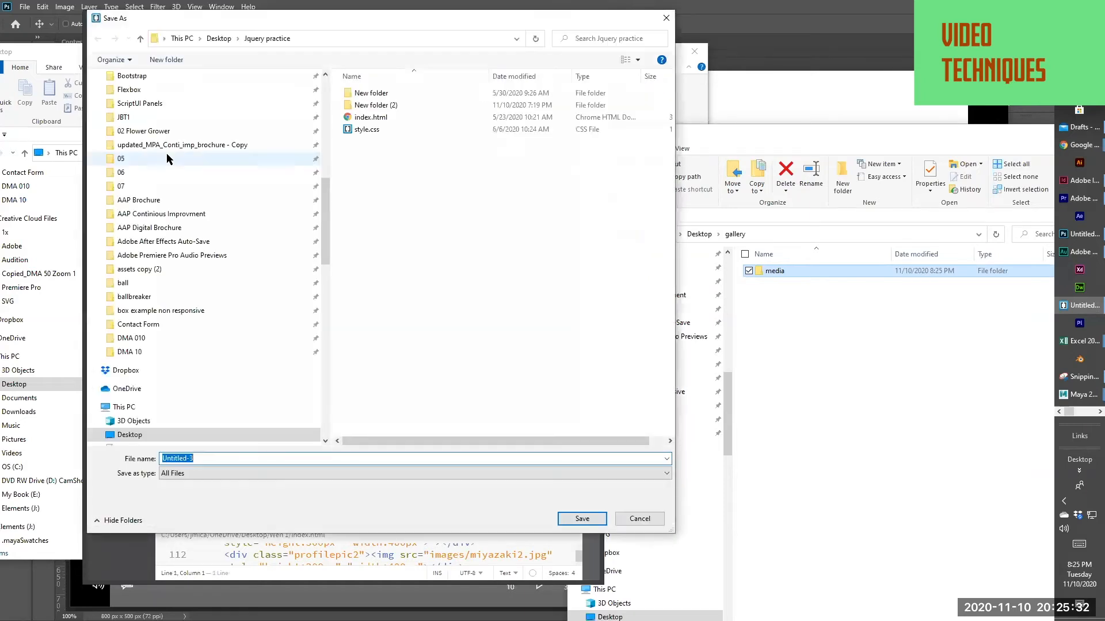
scroll(230, 225, "down", 2)
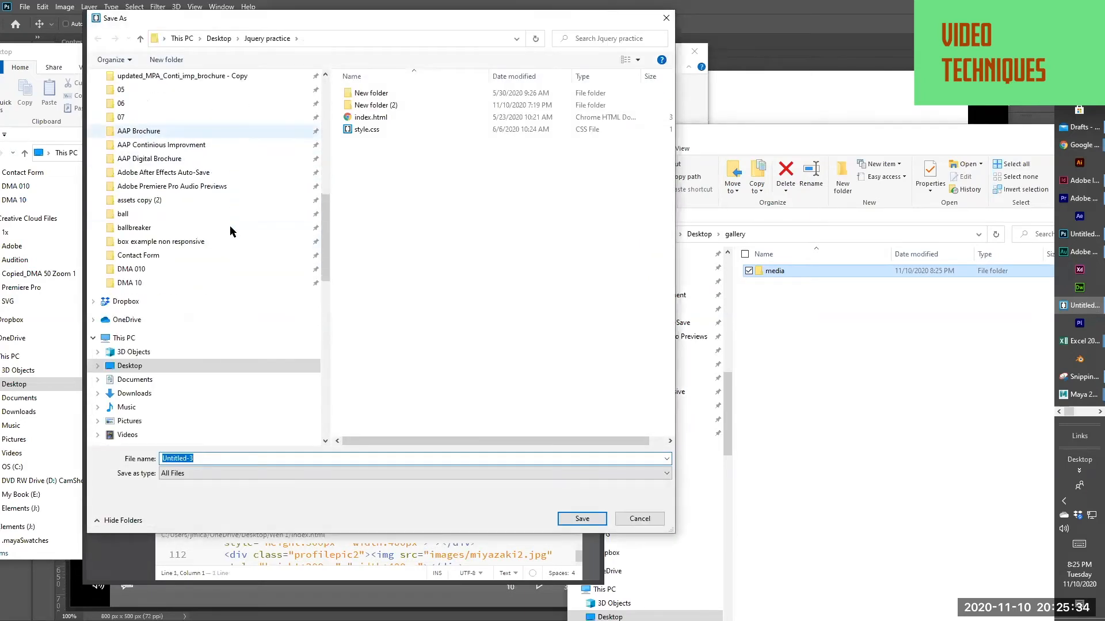
scroll(230, 227, "up", 10)
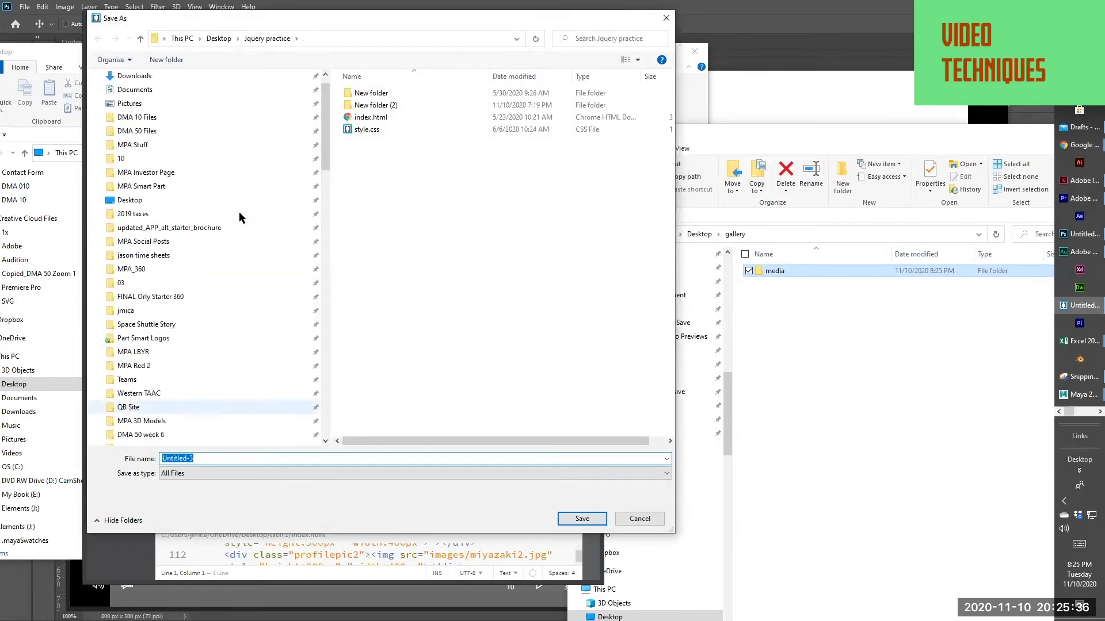
scroll(240, 217, "up", 1)
left_click(219, 222)
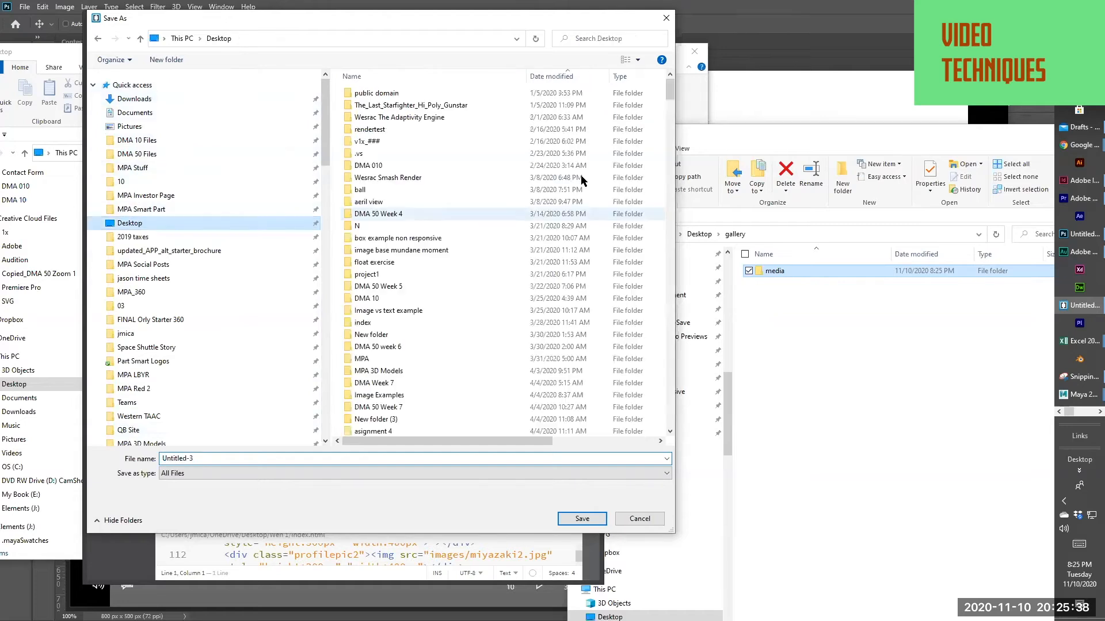
Sort the Desktop listing by date modified with the newest folders first and open the gallery folder
scroll(585, 188, "down", 5)
scroll(585, 188, "up", 5)
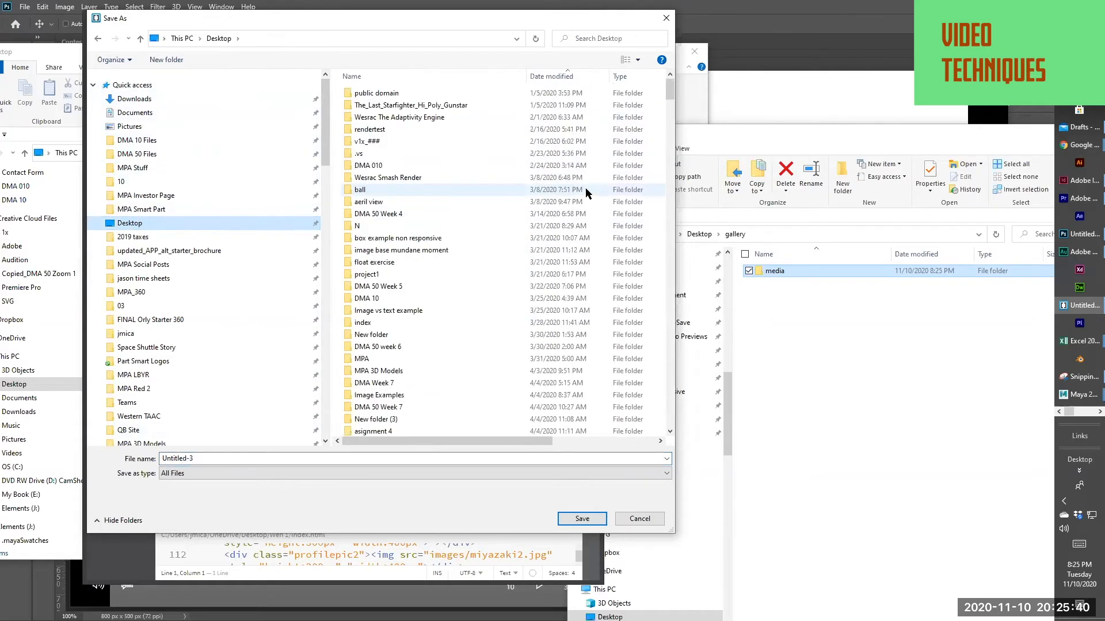
left_click(557, 76)
scroll(444, 361, "down", 20)
scroll(444, 366, "down", 20)
scroll(444, 363, "down", 20)
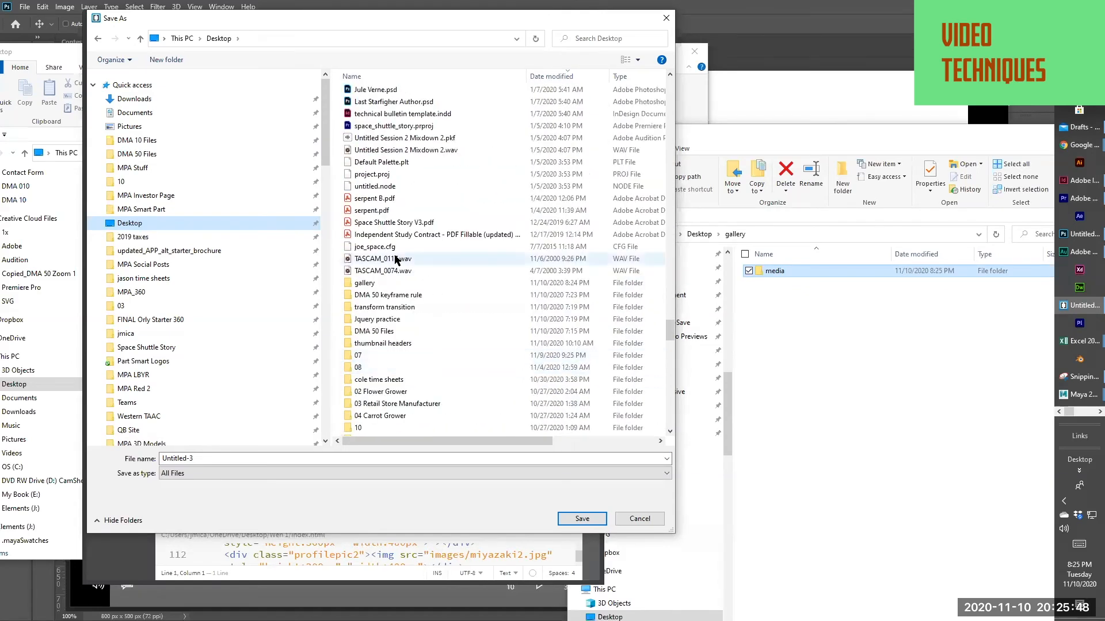
left_click(368, 284)
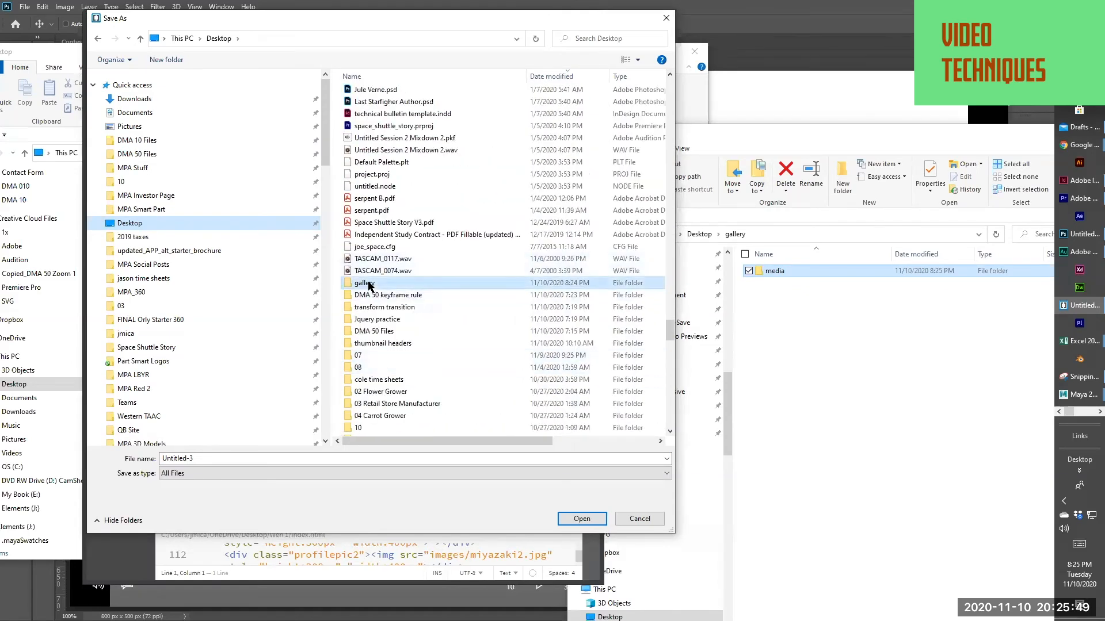
Save the file in the gallery folder as index.html
left_click(229, 459)
type("in")
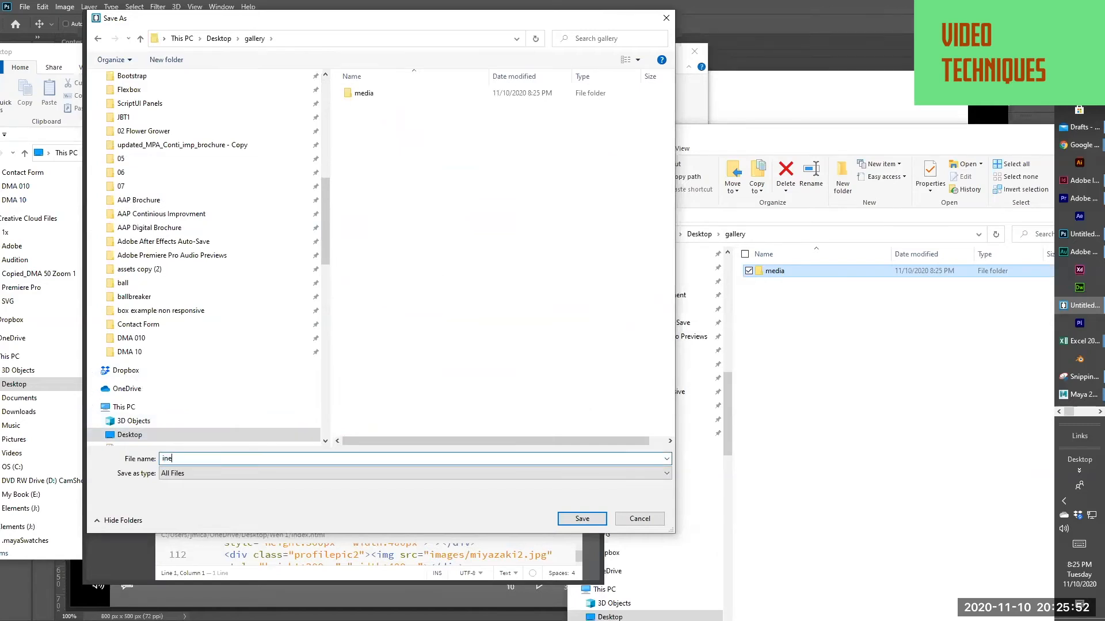
type("ded")
key("BackSpace")
type("x.ht")
key("Return")
Expand the Emmet HTML boilerplate in index.html and enlarge the editor's text
type("!")
key("Tab")
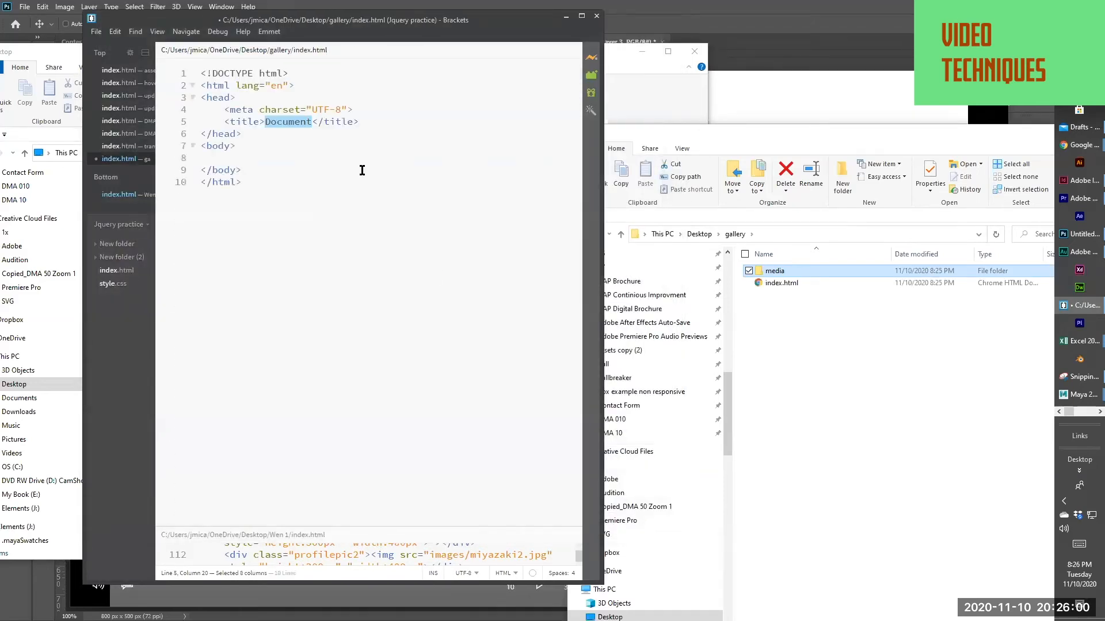
key("ctrl+equal")
key("ctrl+equal")
key("ctrl+equal")
key("ctrl+equal")
key("ctrl+equal")
key("ctrl+equal")
key("ctrl+equal")
key("ctrl+equal")
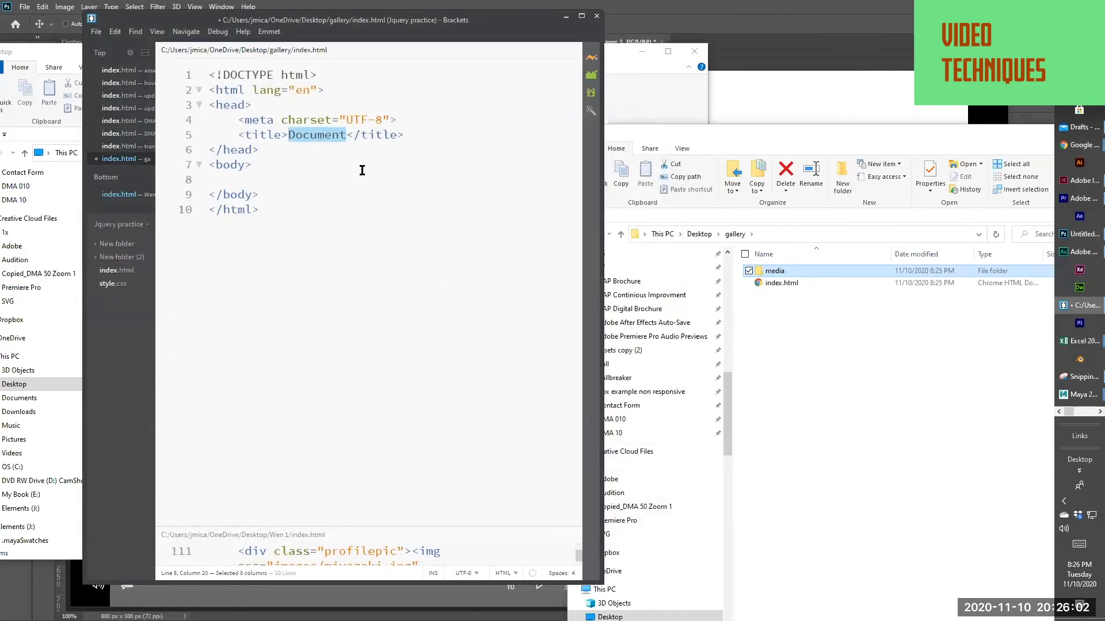
Start a video tag on the empty line inside the body
left_click(1080, 145)
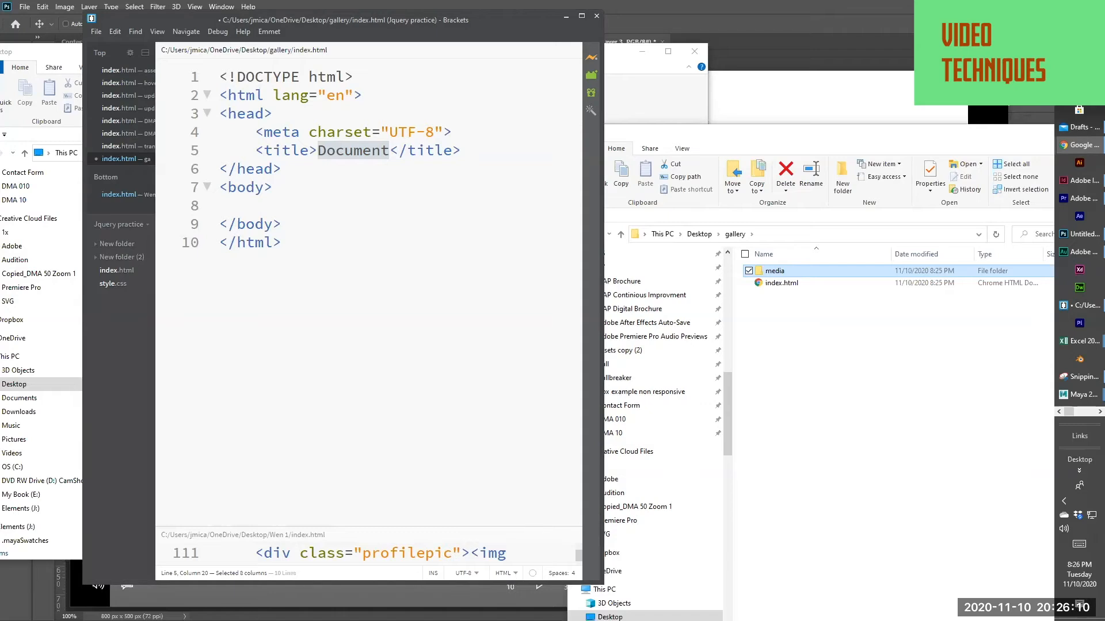
left_click(356, 223)
left_click(293, 202)
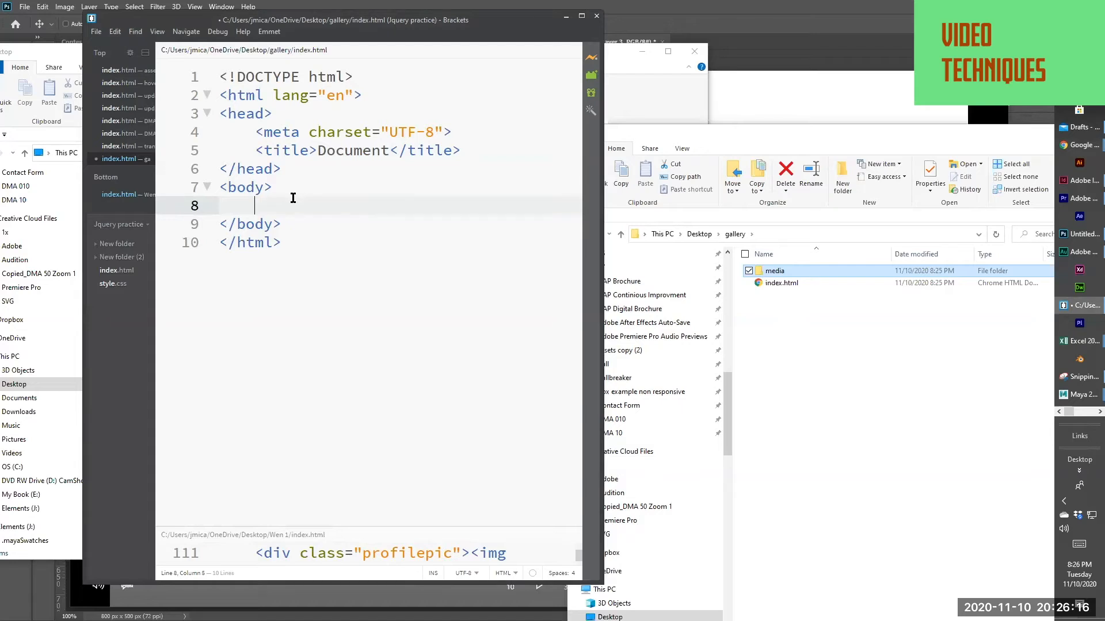
type("<vido")
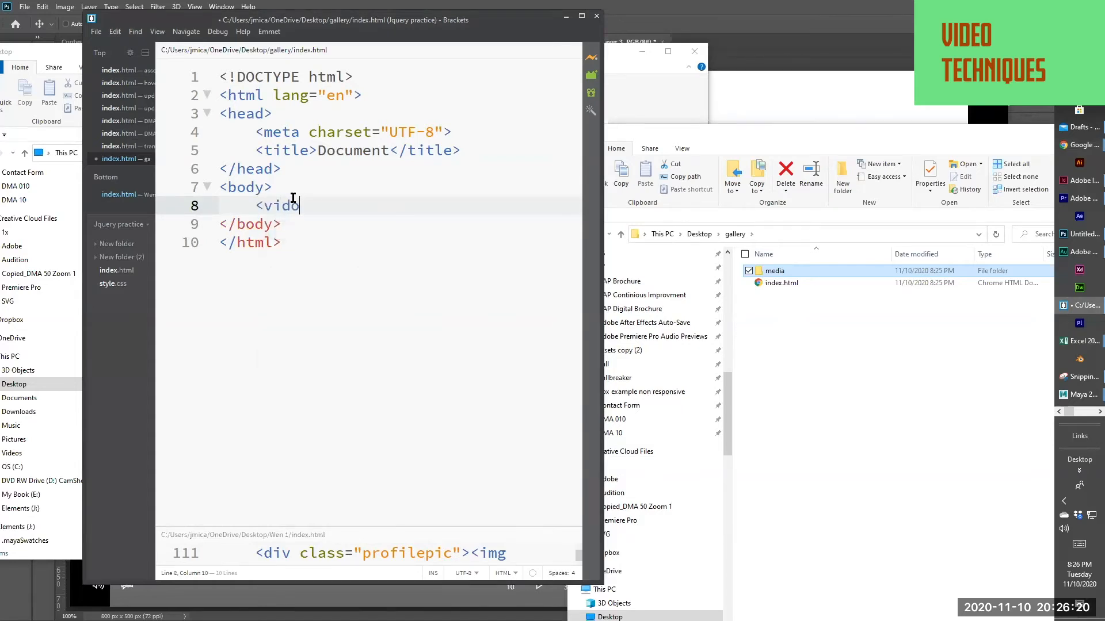
key("BackSpace")
type("eo")
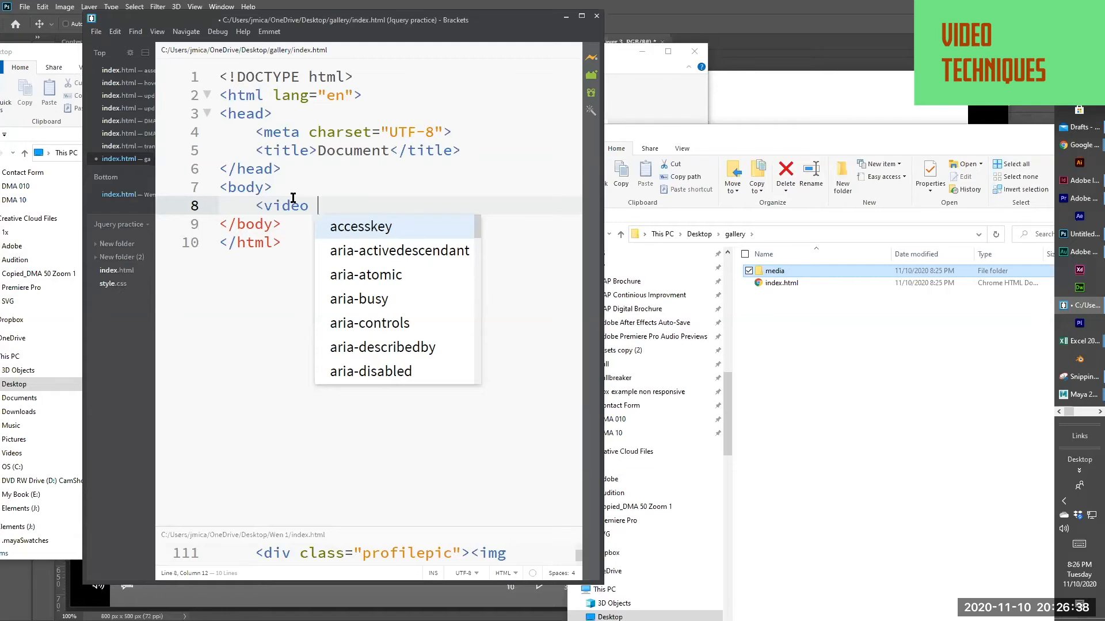
Switch to Photoshop, check the animation's image size with width and height in pixels, and return to Brackets
key("alt+Tab")
key("alt+Tab")
key("alt+Tab")
key("alt+Tab")
key("alt+Tab")
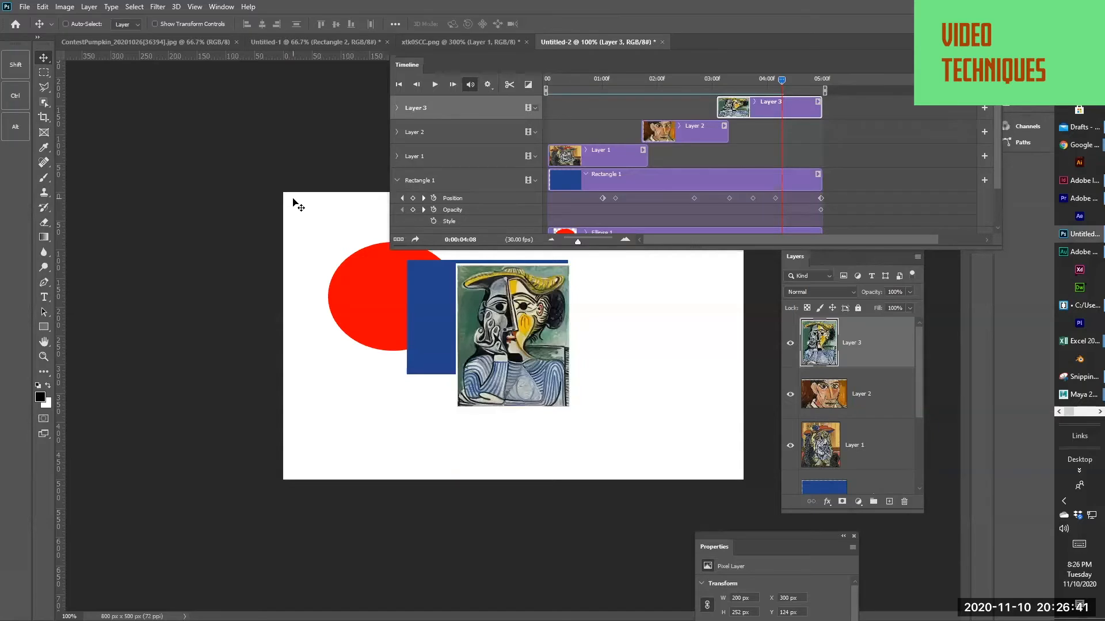
key("alt+shift+i")
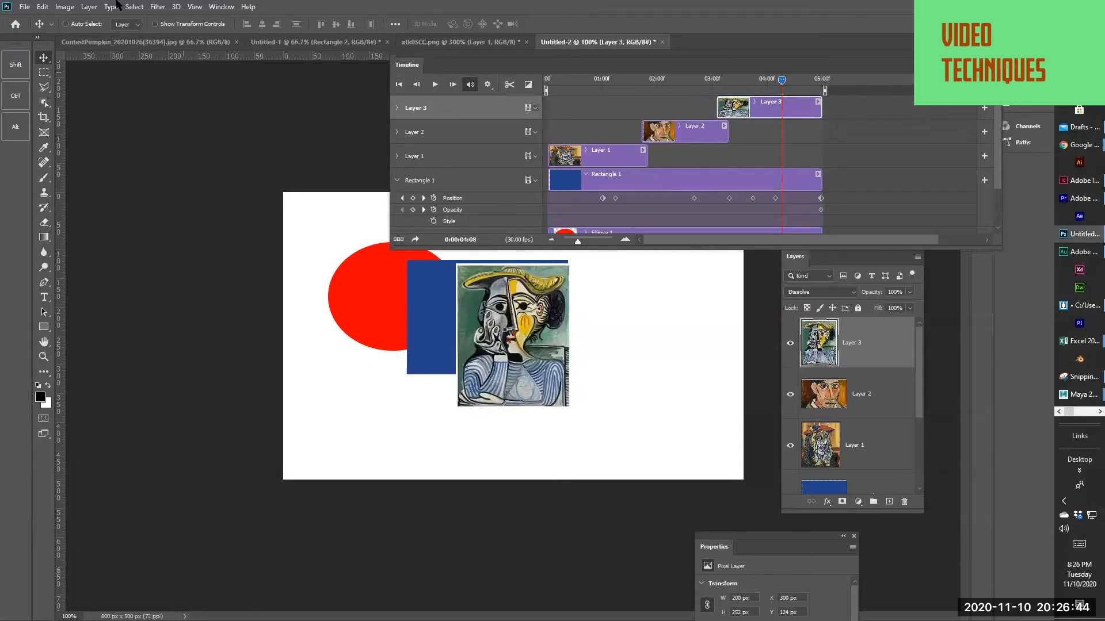
left_click(65, 7)
left_click(86, 92)
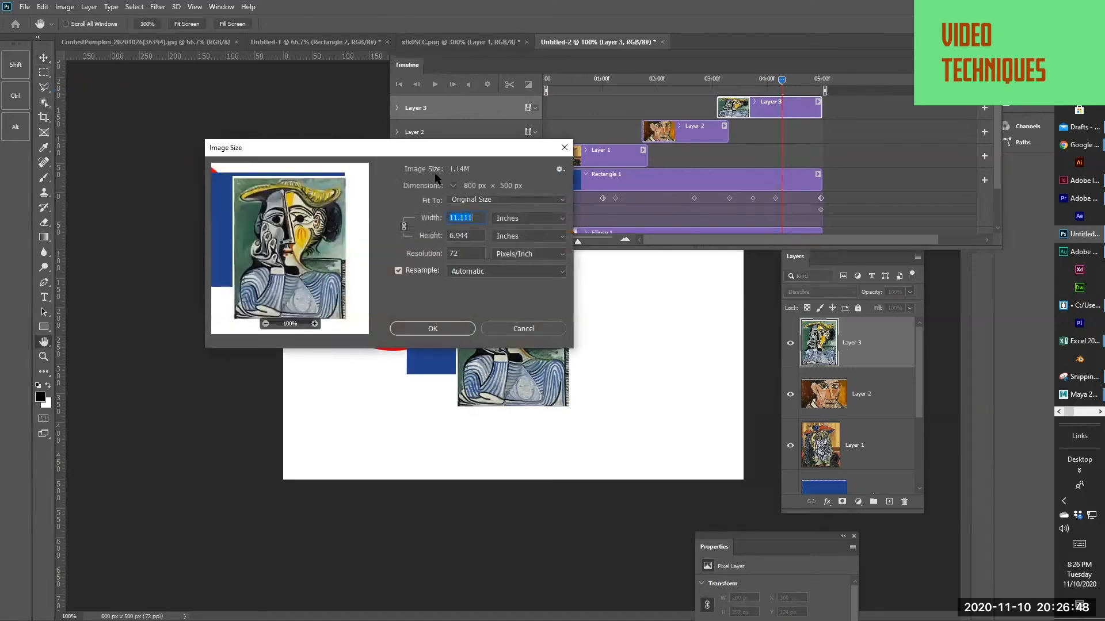
left_click(509, 221)
left_click(512, 238)
key("alt+Tab")
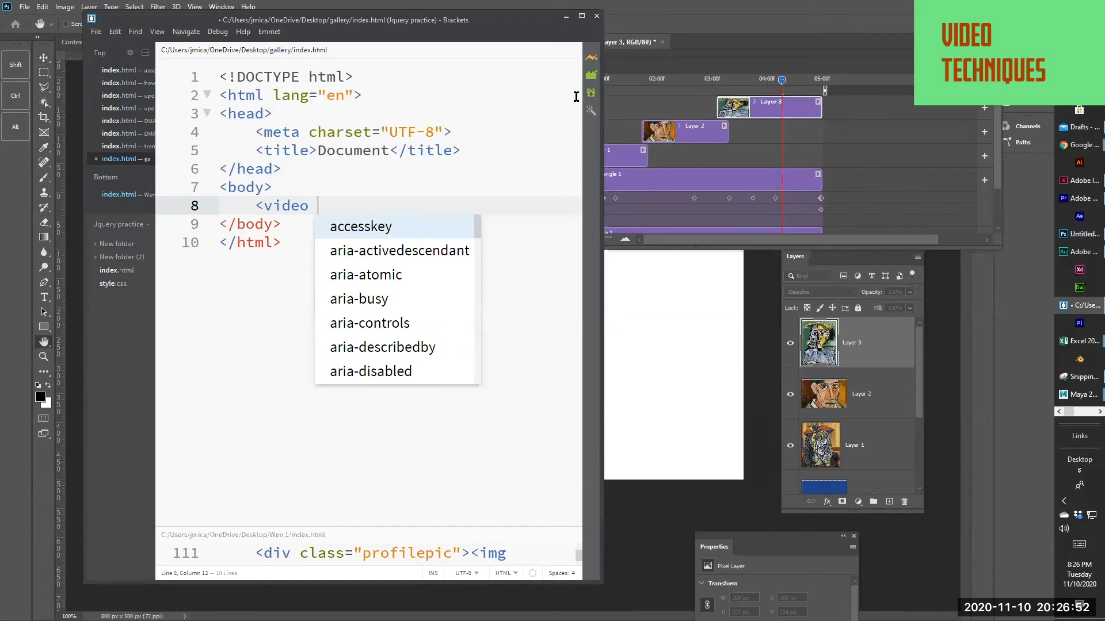
key("alt+Tab")
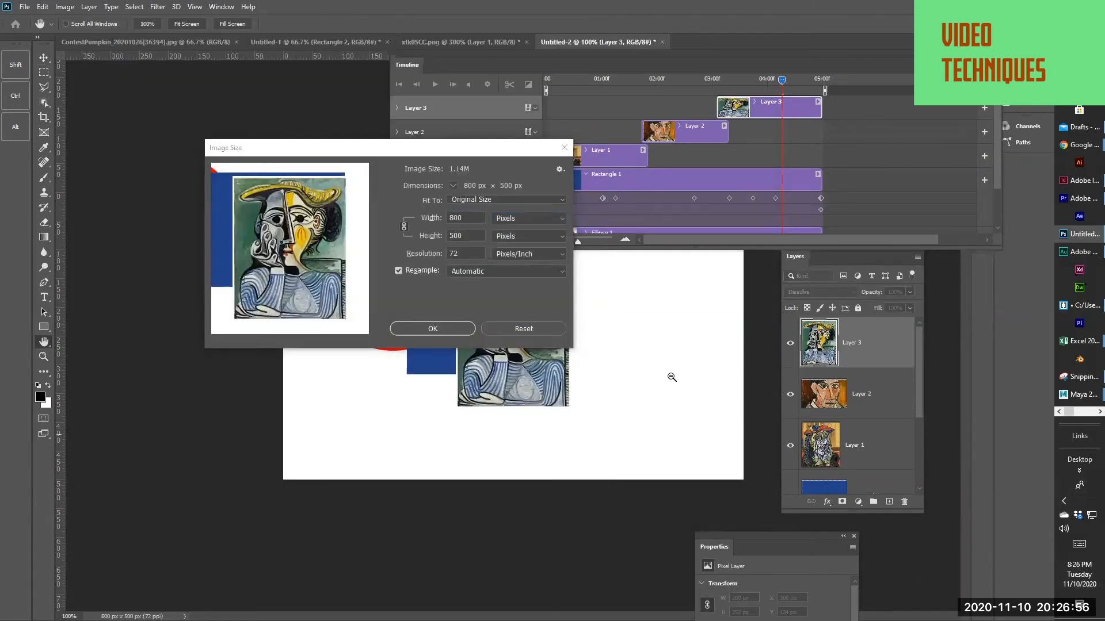
key("alt+Tab")
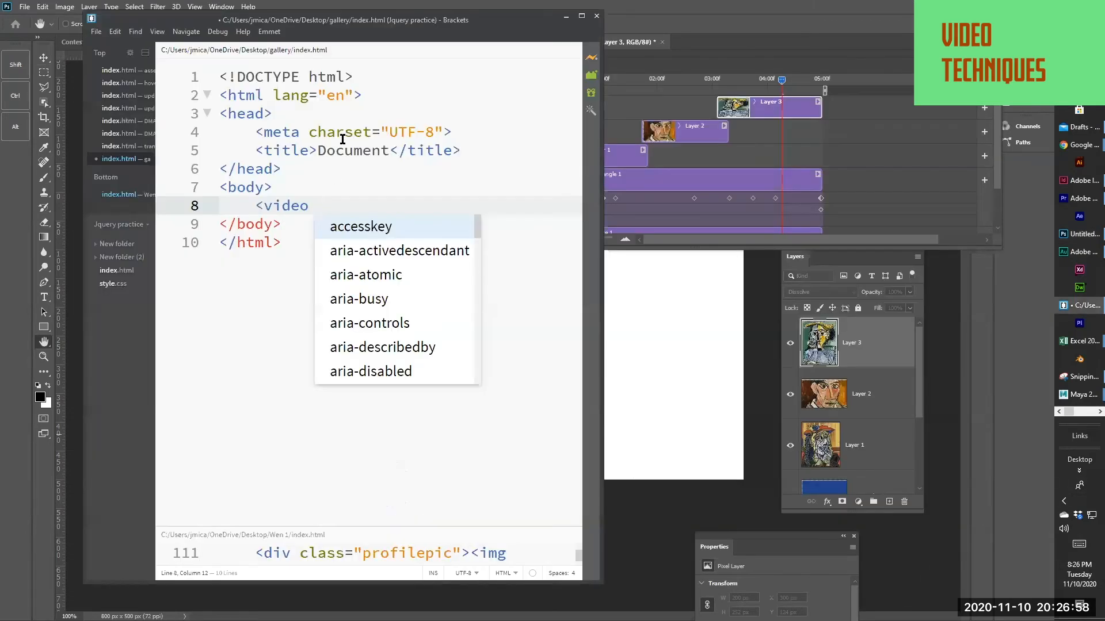
Give the video tag a width of 800 and a height of 500
type("width")
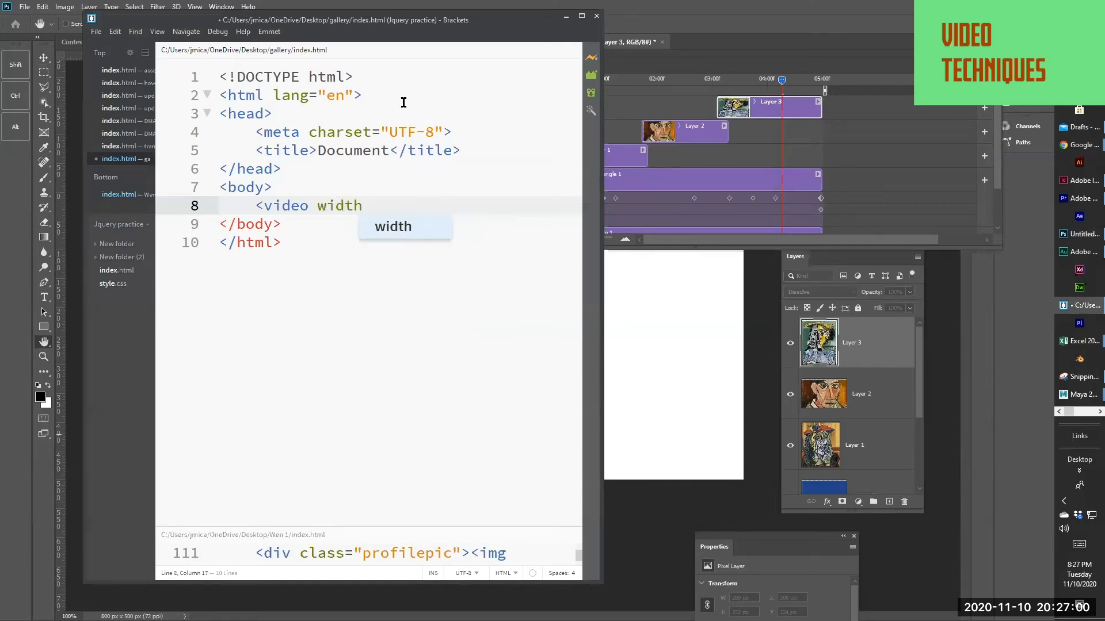
type("=")
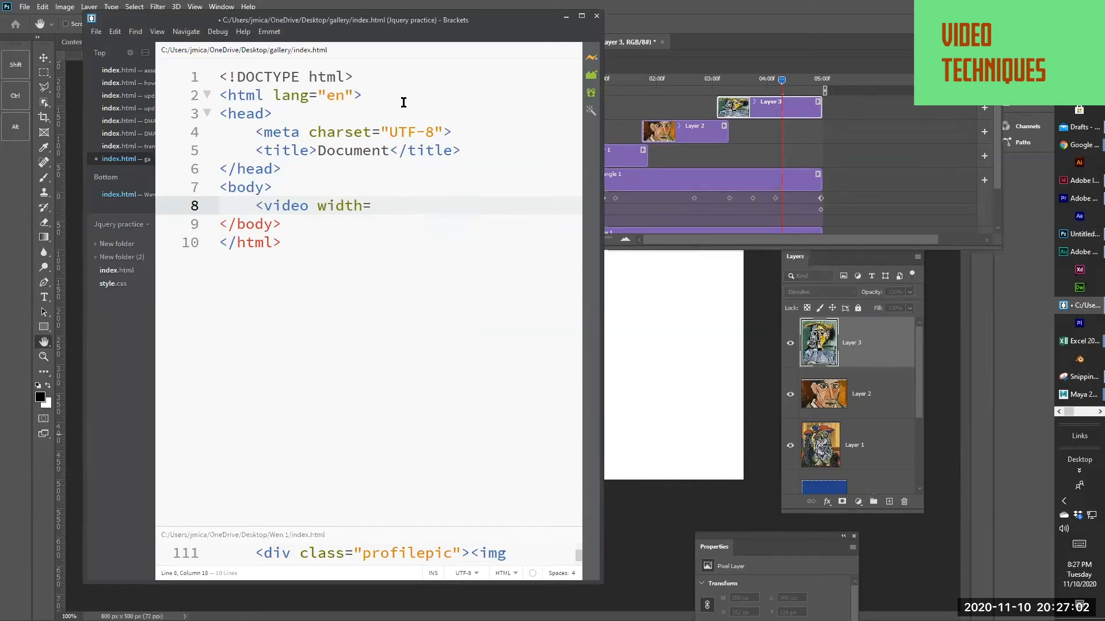
type("\"800")
left_click(458, 209)
type("hei")
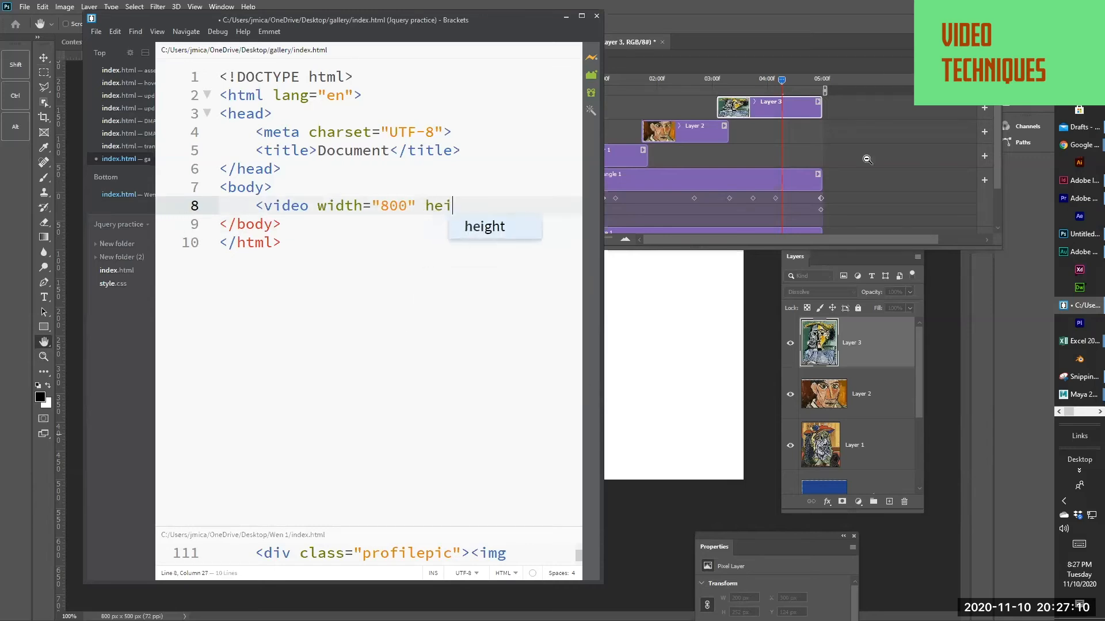
type("ght=")
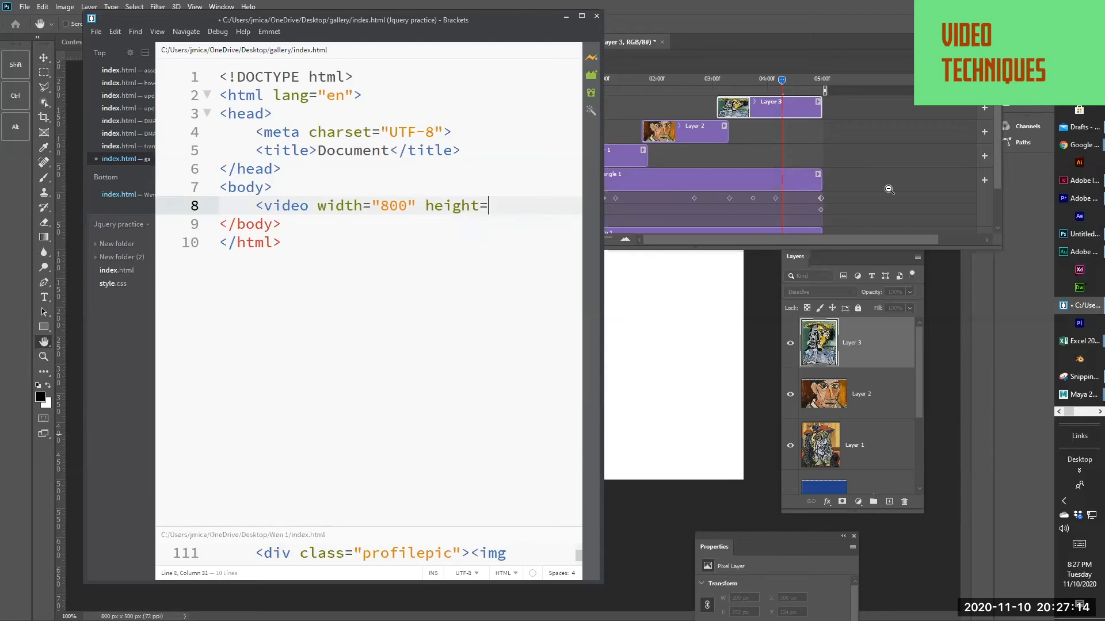
type("\"500")
Widen the editor window, add the autoplay attribute, and close the opening video tag with blank lines before its end tag
left_click_drag(603, 209, 827, 207)
key("Right")
type("aut")
left_click(599, 231)
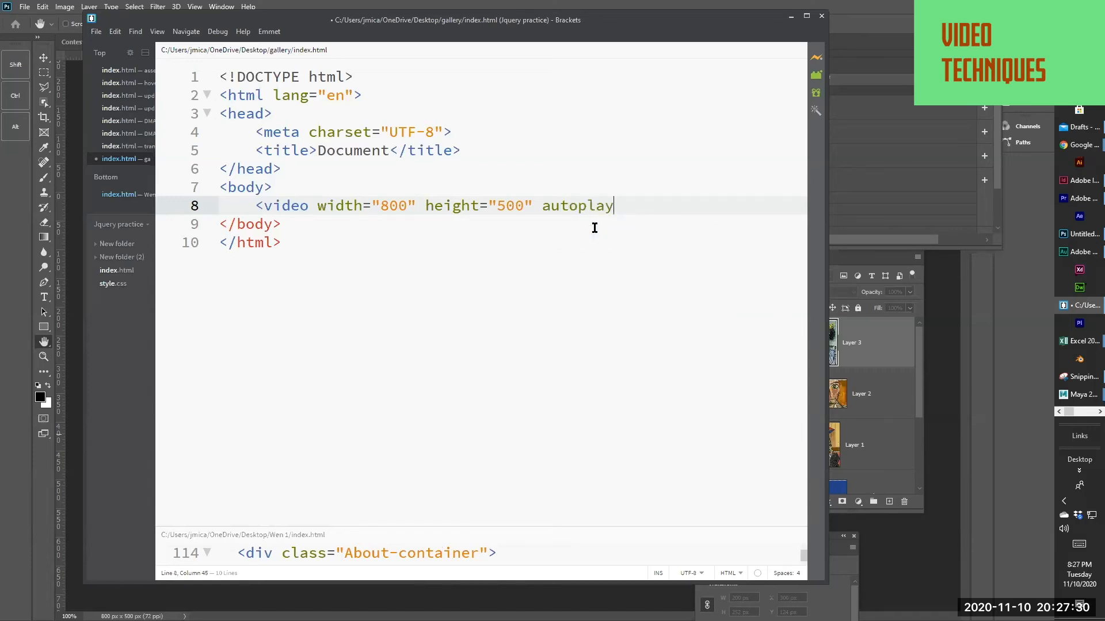
type(">")
key("Return")
key("Return")
key("Return")
key("Return")
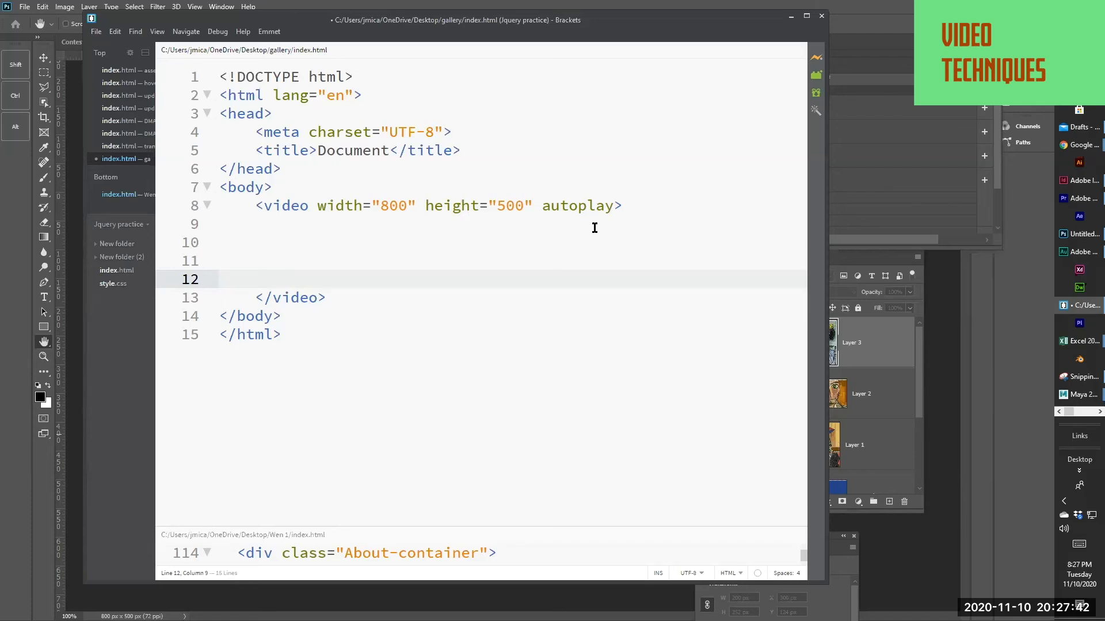
Inside the video element, start a source tag with its src set to media/picasso.mp4
left_click(345, 225)
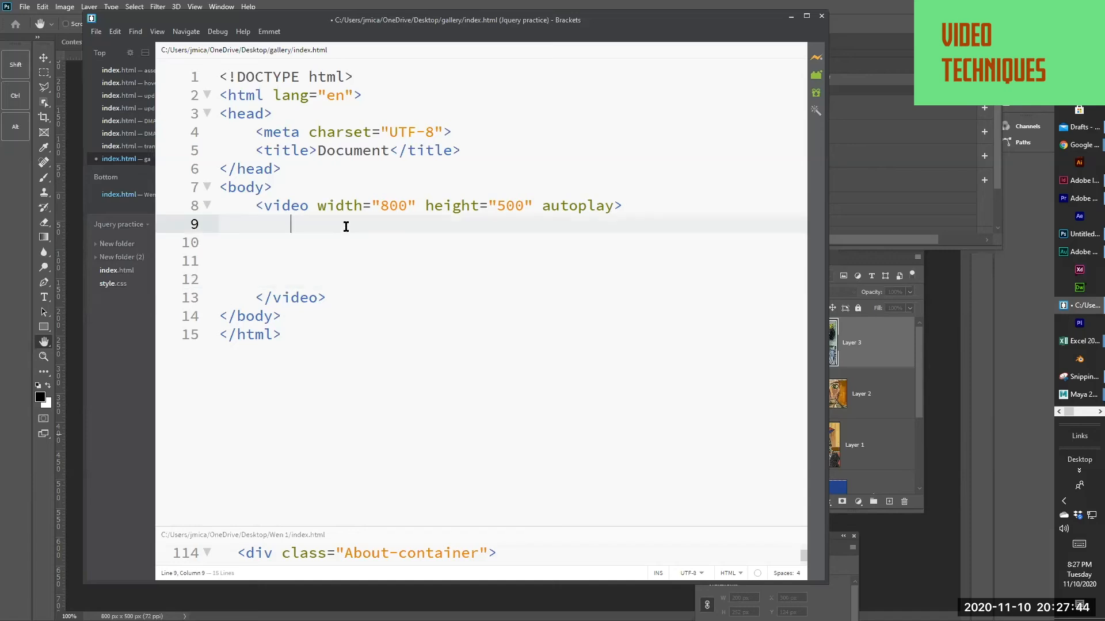
left_click(341, 257)
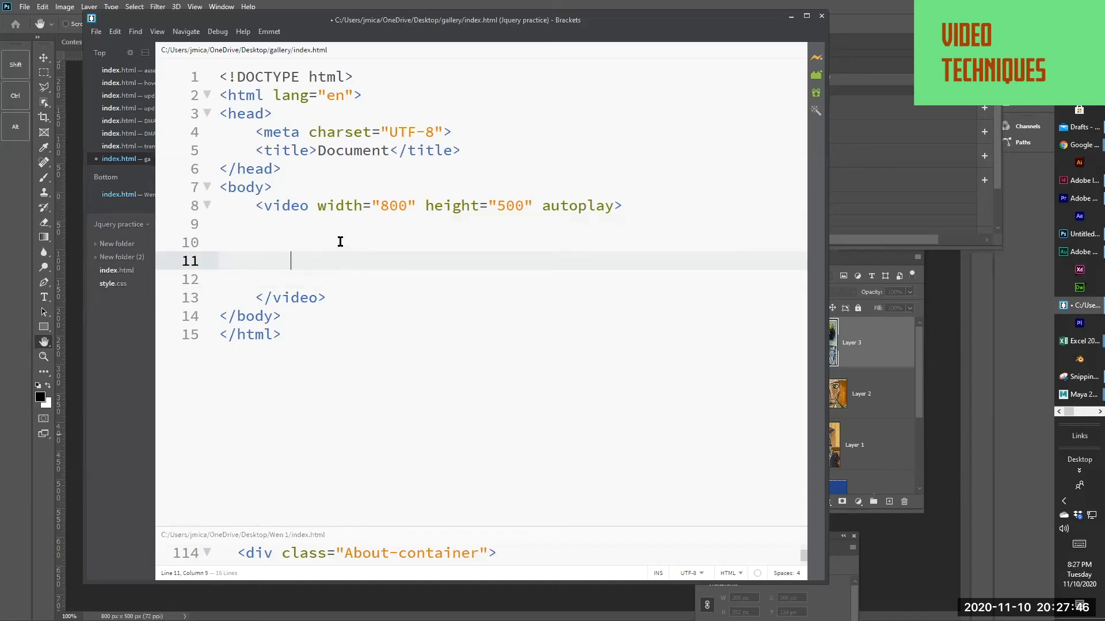
type("<source")
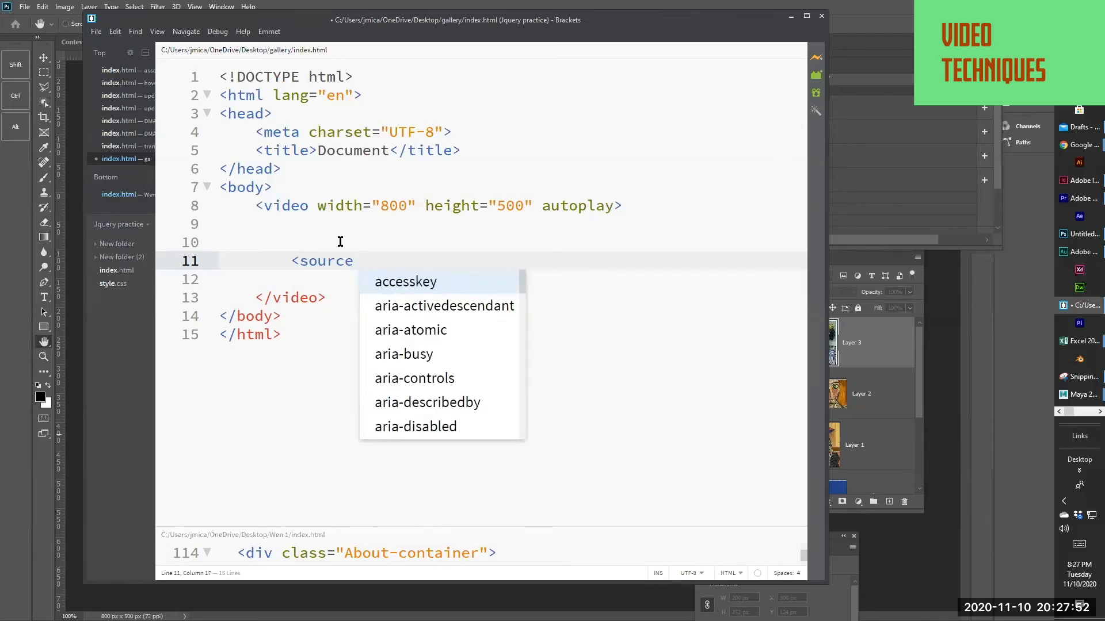
type(" src")
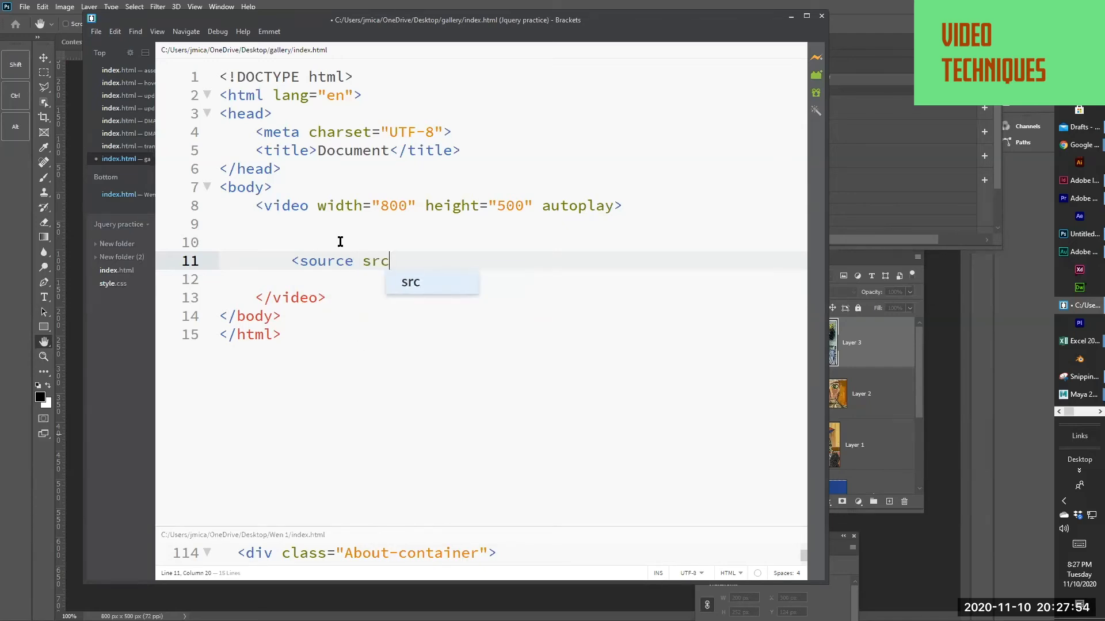
type("=")
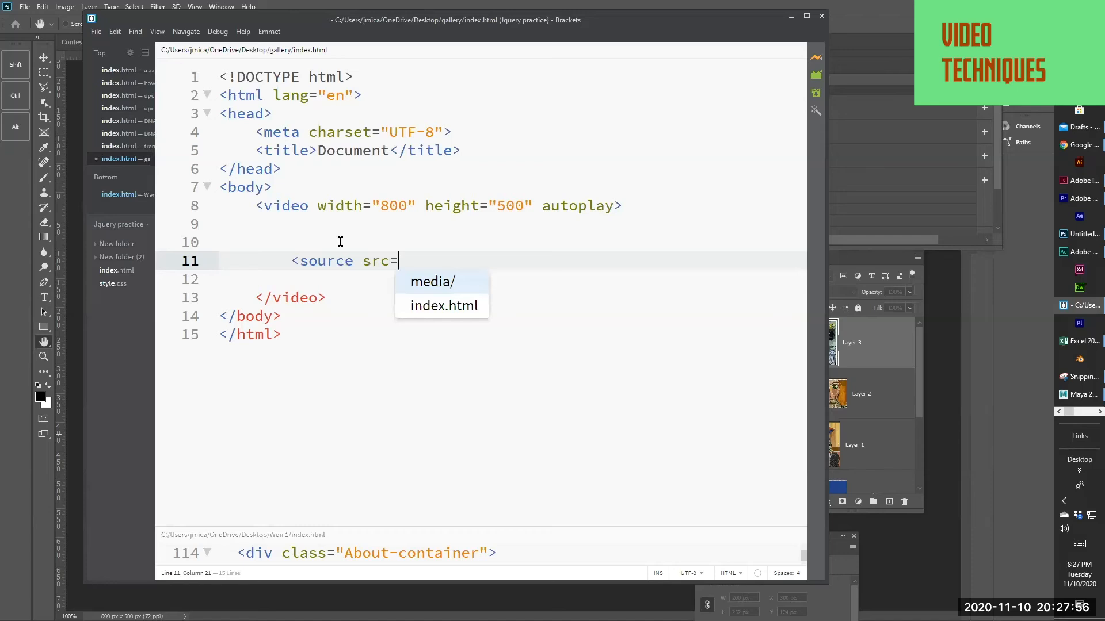
left_click(409, 281)
left_click(511, 282)
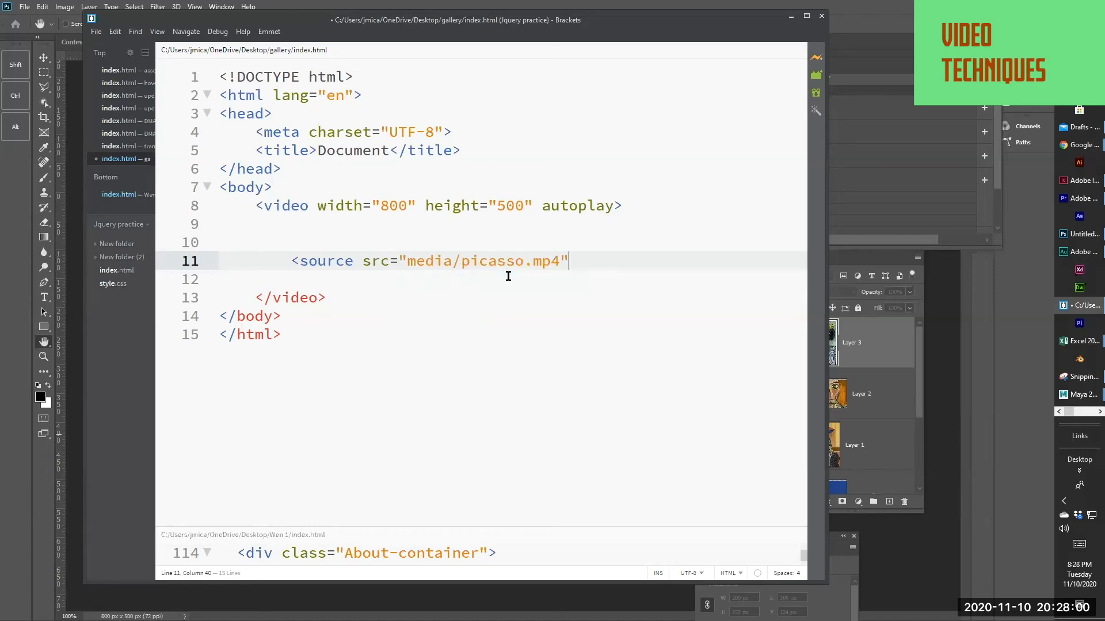
Add the type video/mp4 to the source tag and close the tag
type("type")
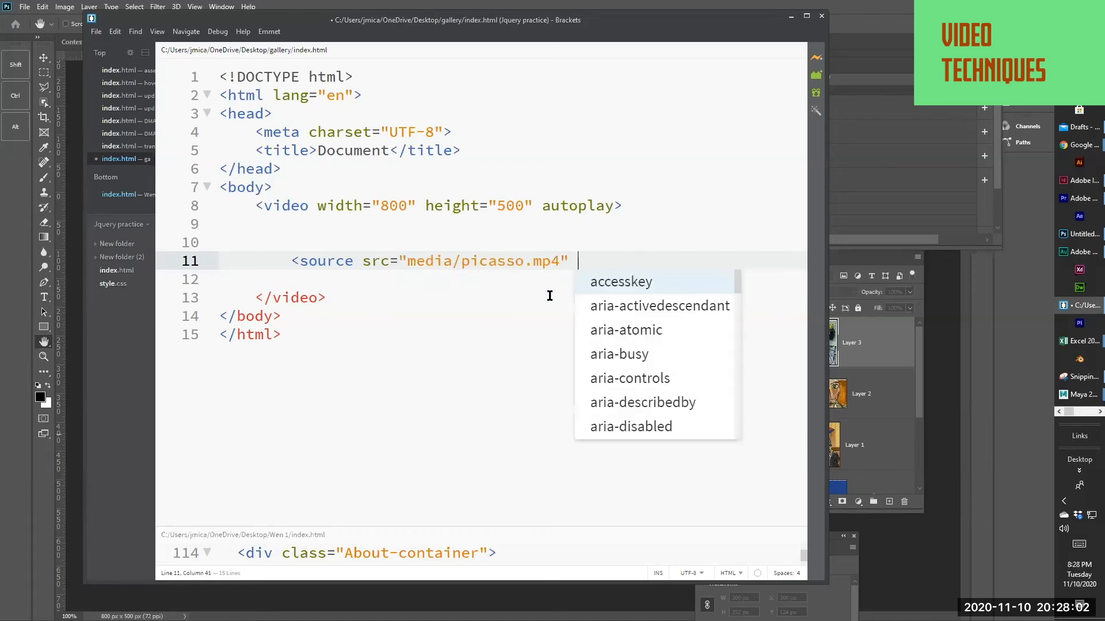
type("=\"")
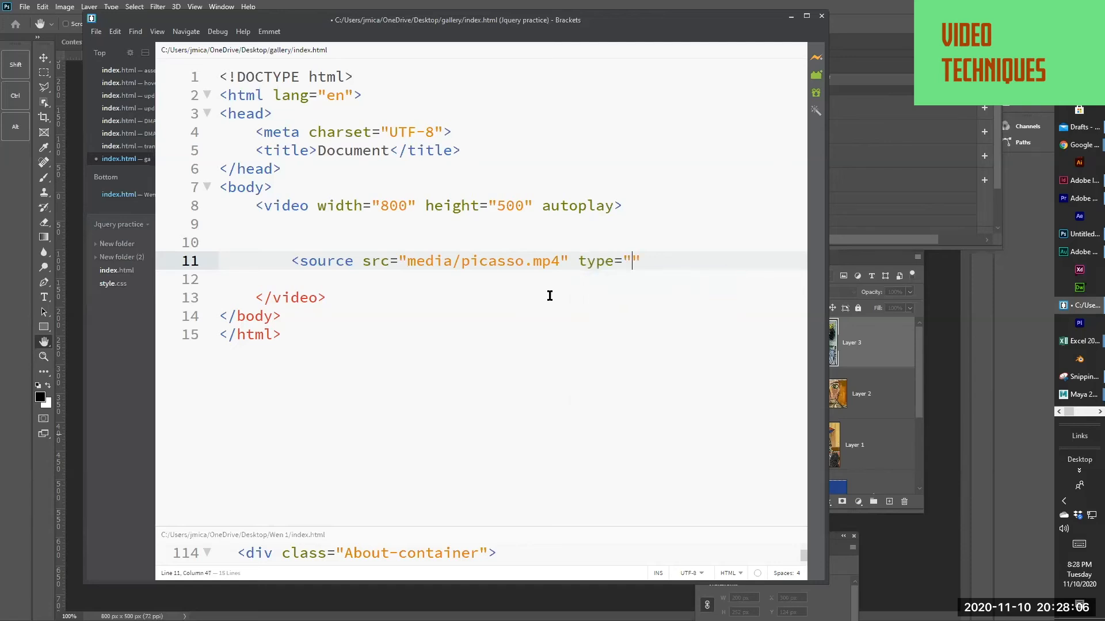
type("video/p")
key("BackSpace")
type("mp4\">")
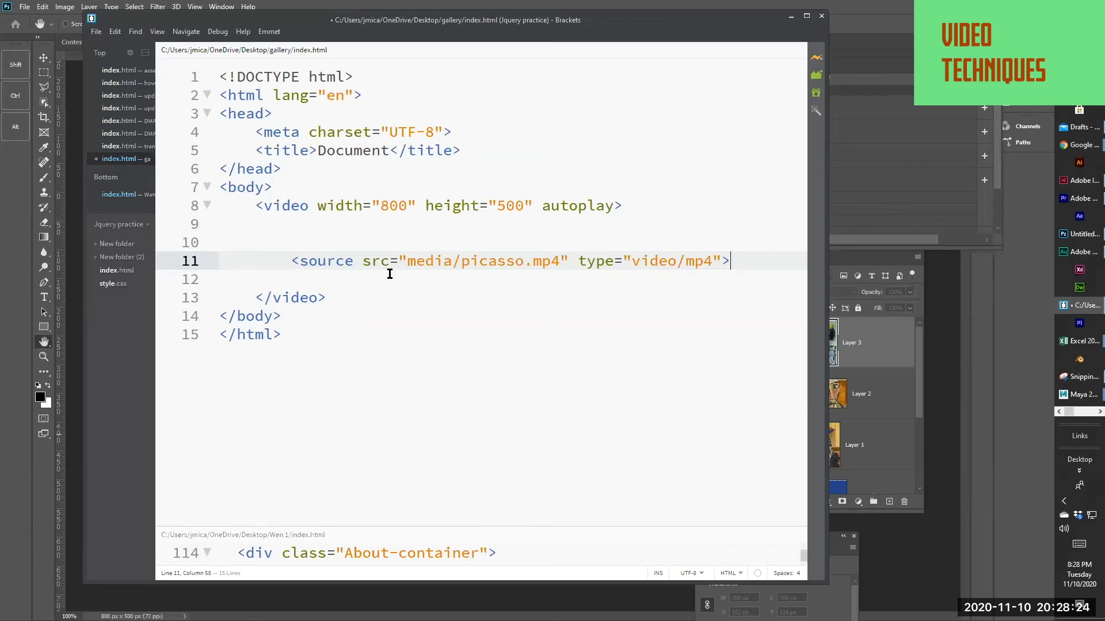
Save index.html and open its live preview in the browser
left_click(369, 283)
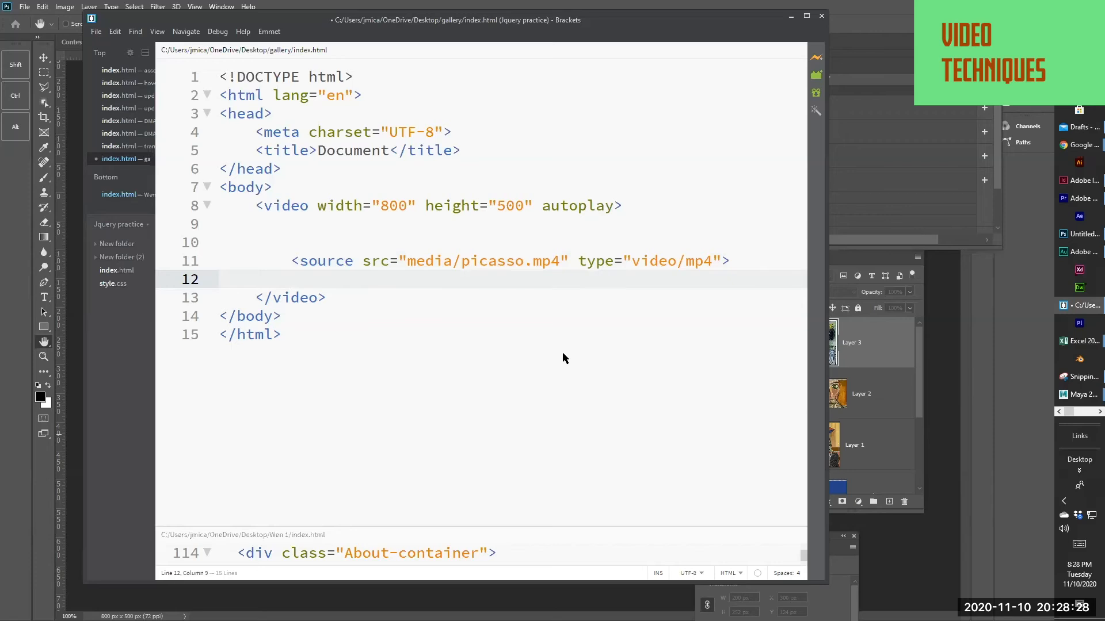
key("ctrl+s")
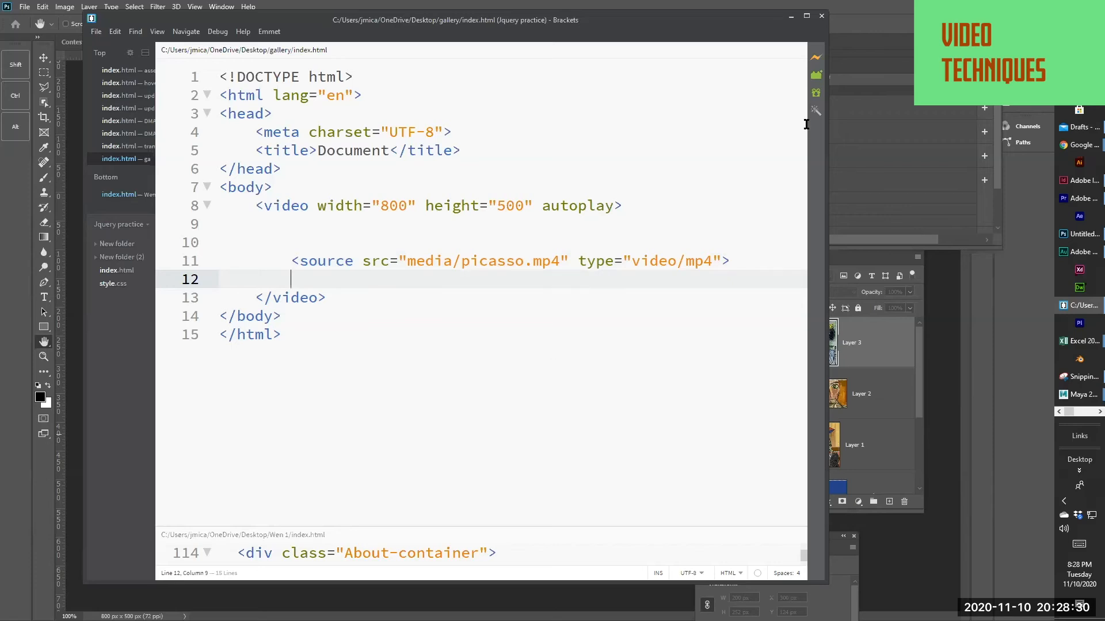
left_click(815, 60)
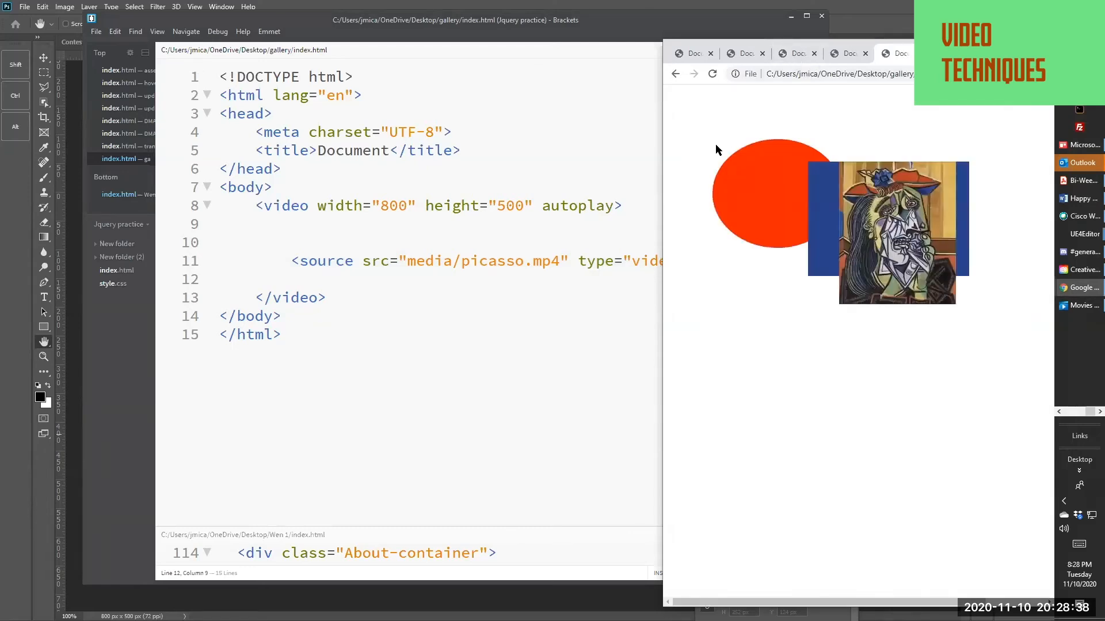
Save index.html with a controls attribute after autoplay in the video tag, and replay the video in the browser preview
left_click(622, 210)
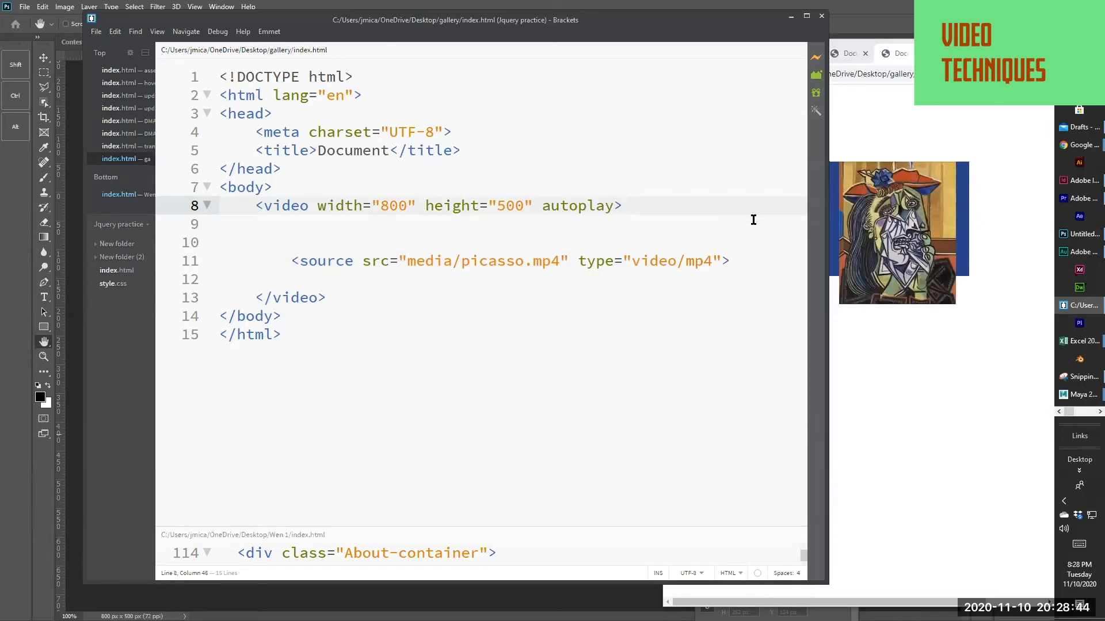
left_click(868, 358)
left_click(595, 331)
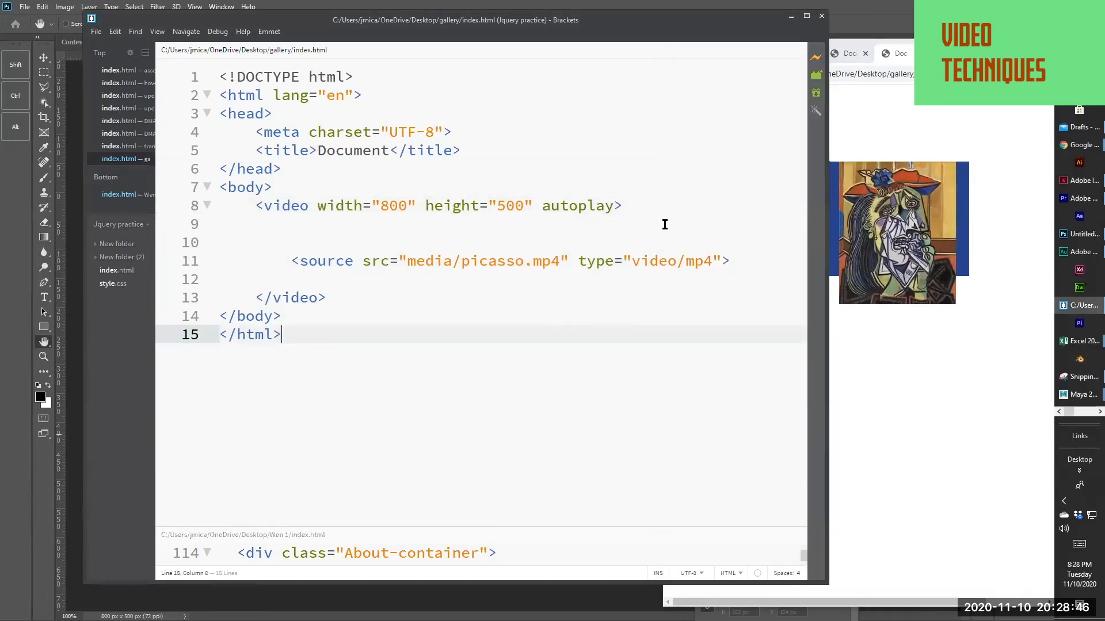
left_click(616, 206)
type("c")
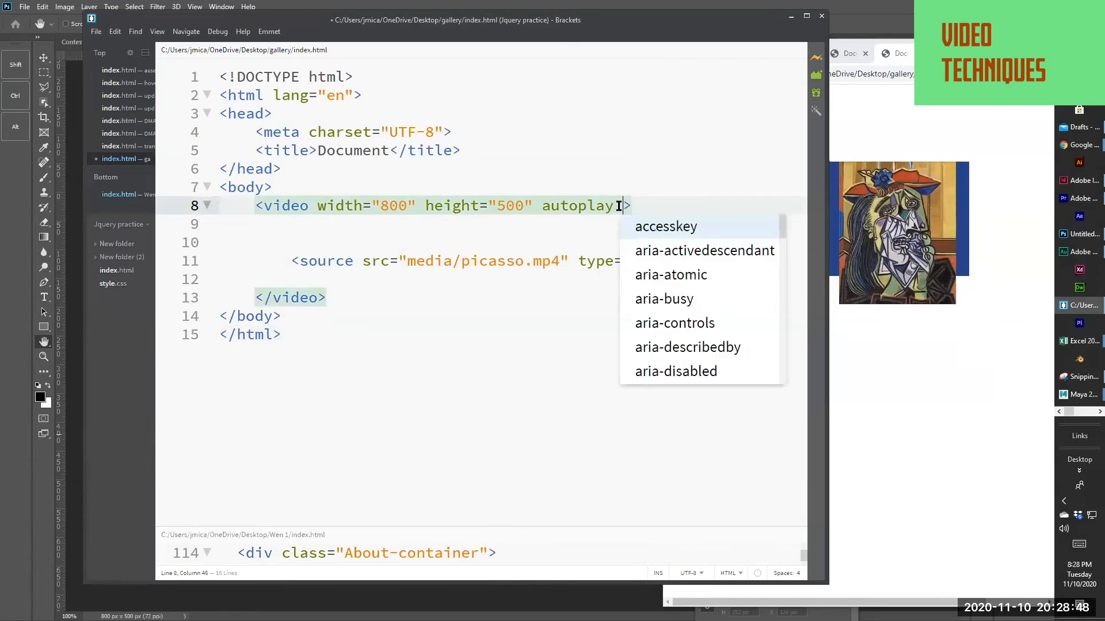
type("on")
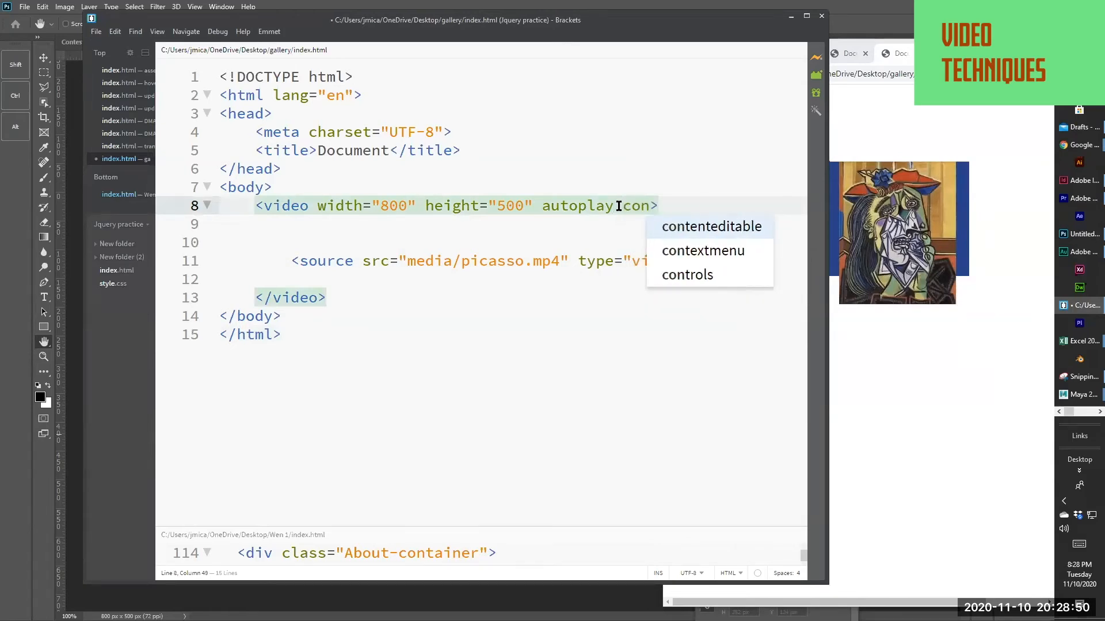
left_click(686, 274)
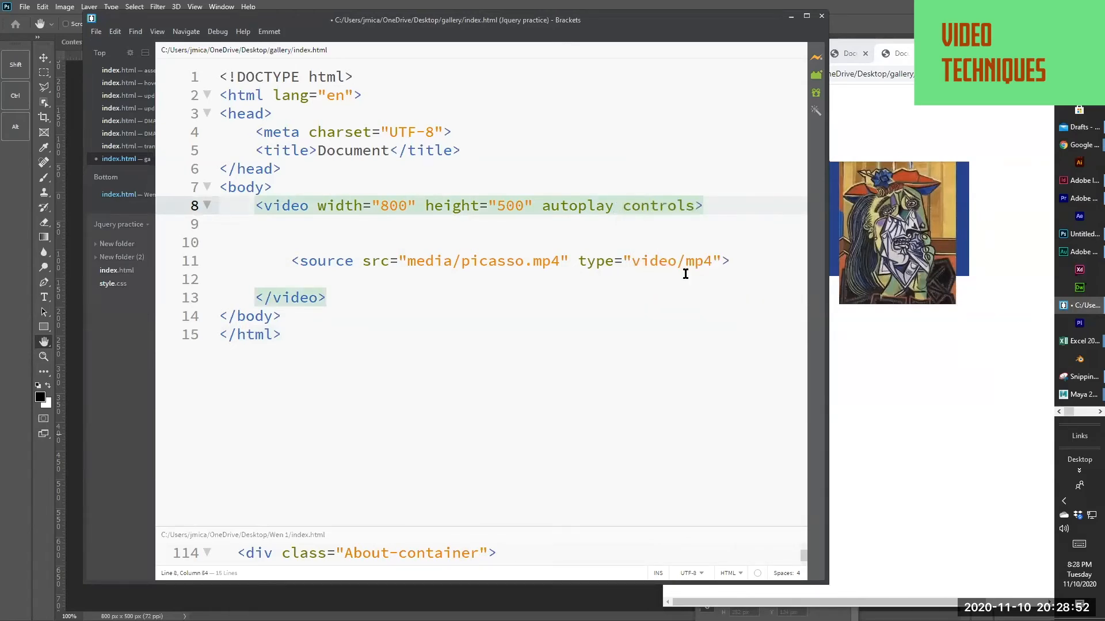
key("ctrl+s")
left_click(912, 387)
left_click(680, 349)
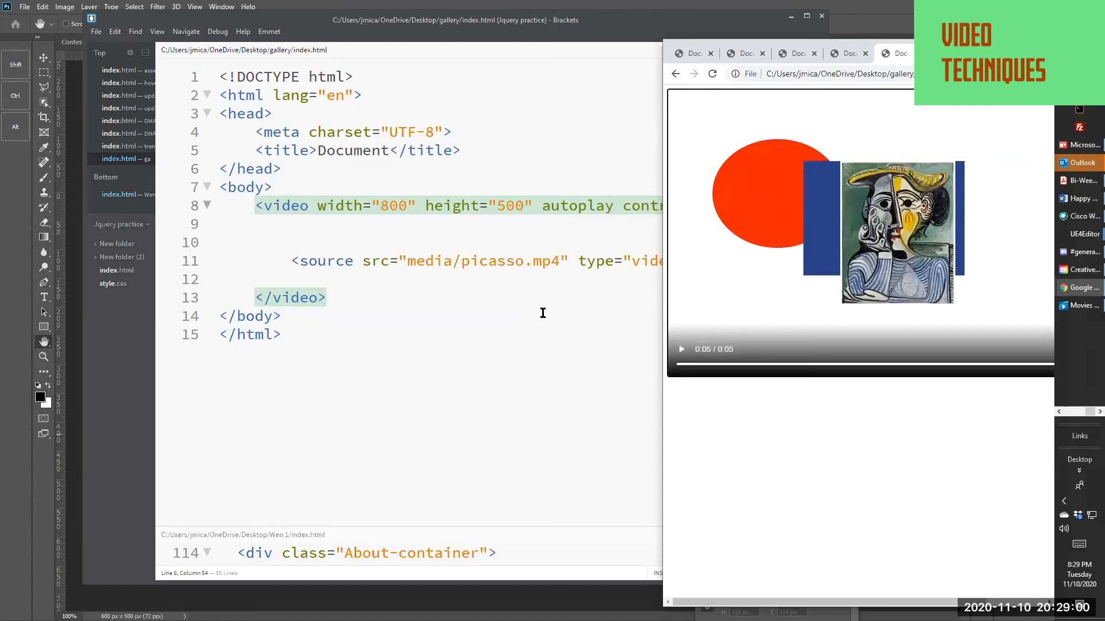
Save index.html with a loop attribute after controls in the video tag, and watch the video in the browser preview
left_click(630, 241)
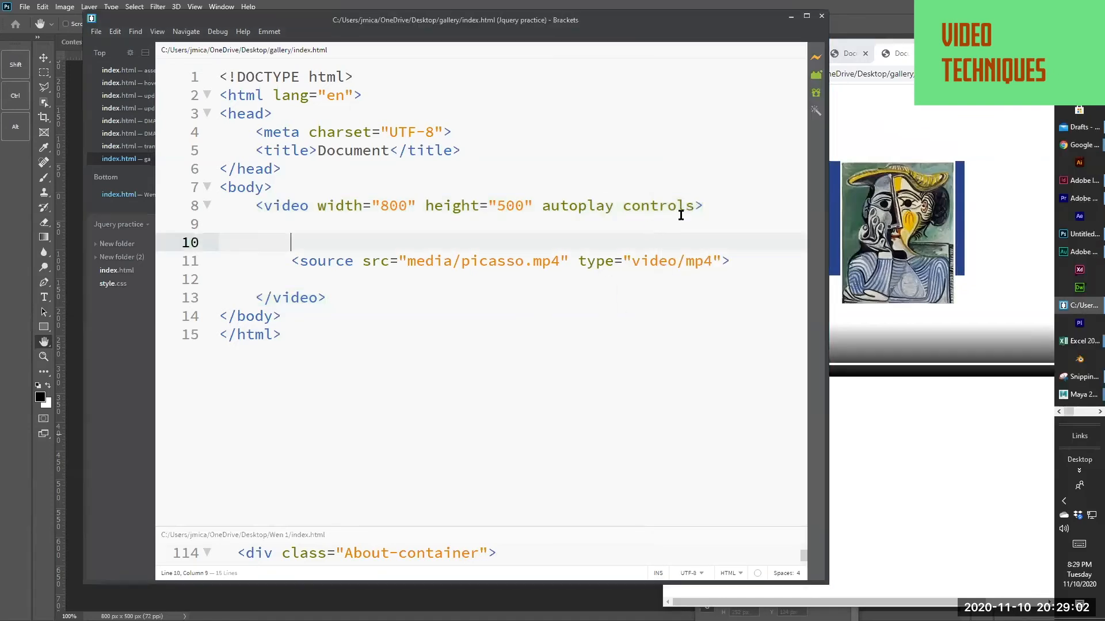
left_click(694, 205)
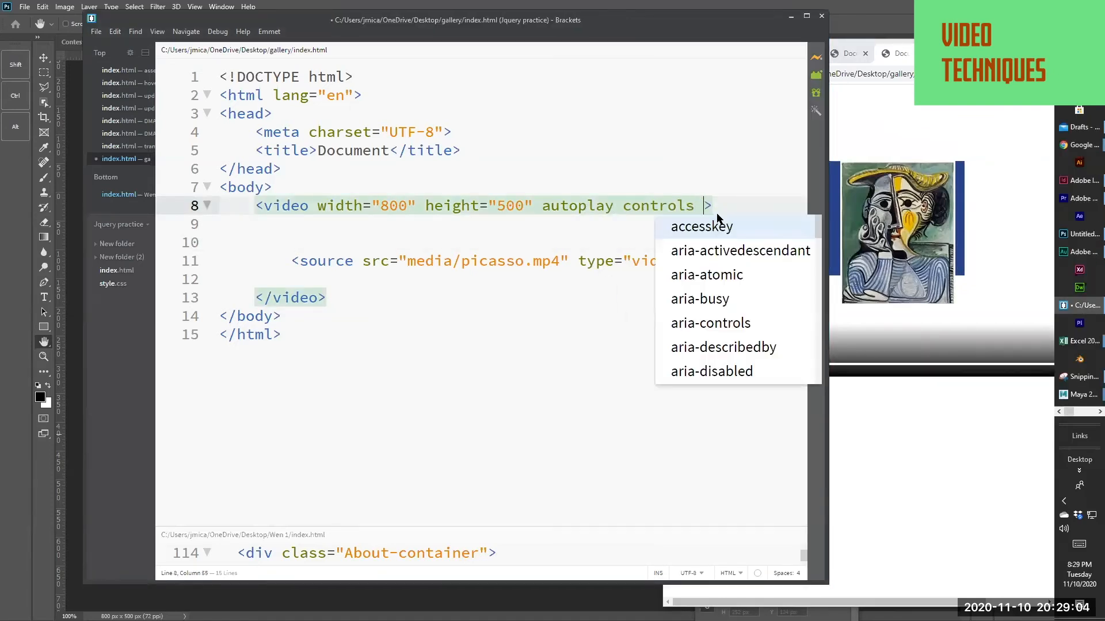
type("lo")
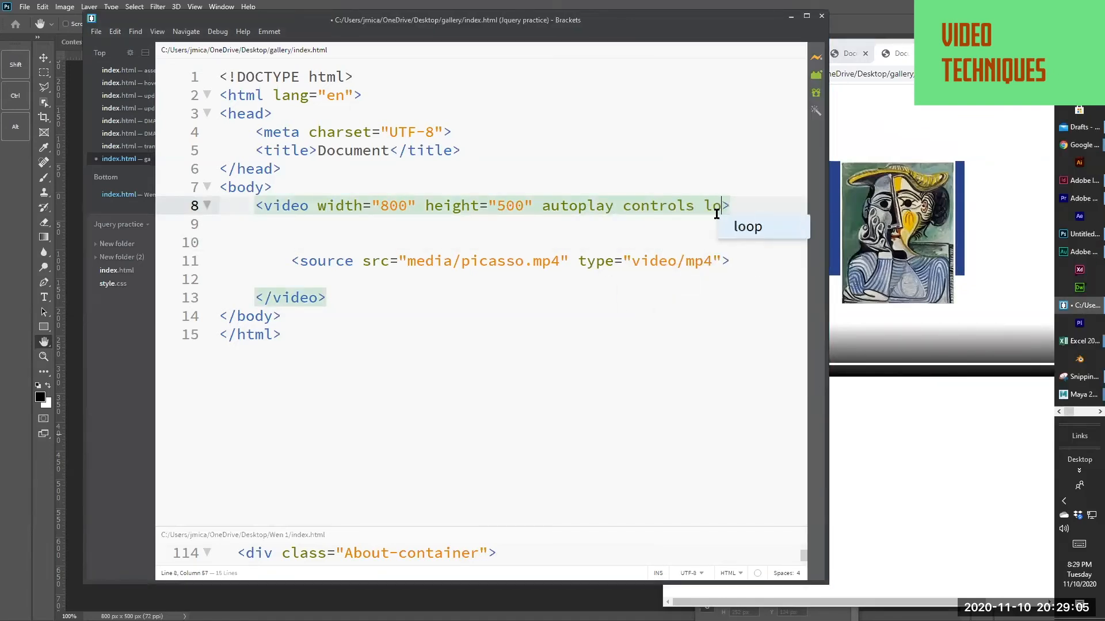
left_click(742, 227)
key("ctrl+s")
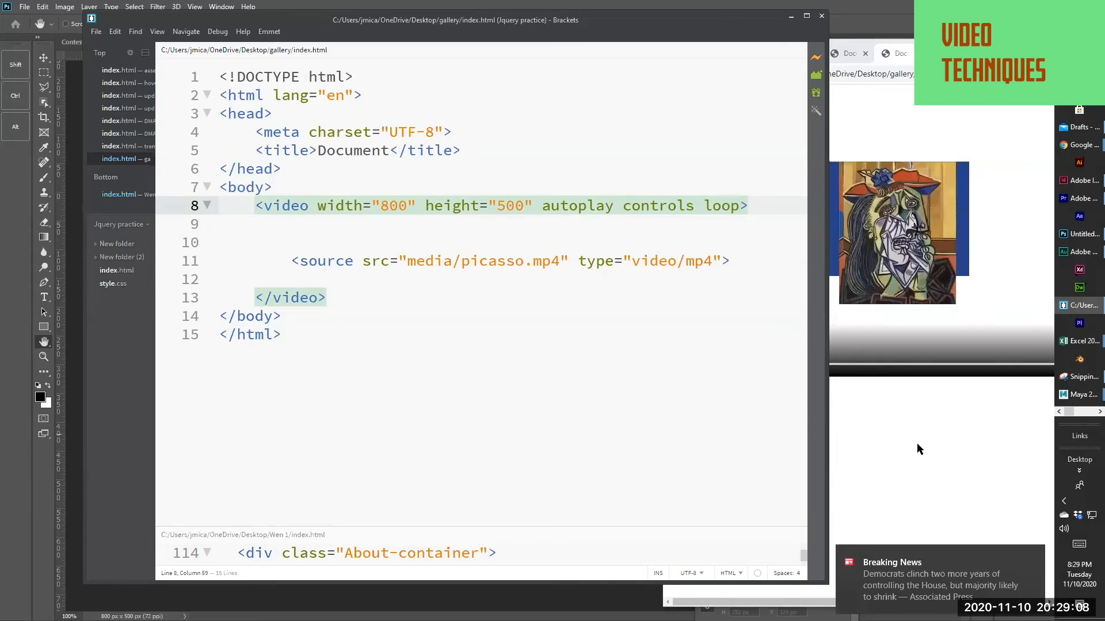
left_click(917, 443)
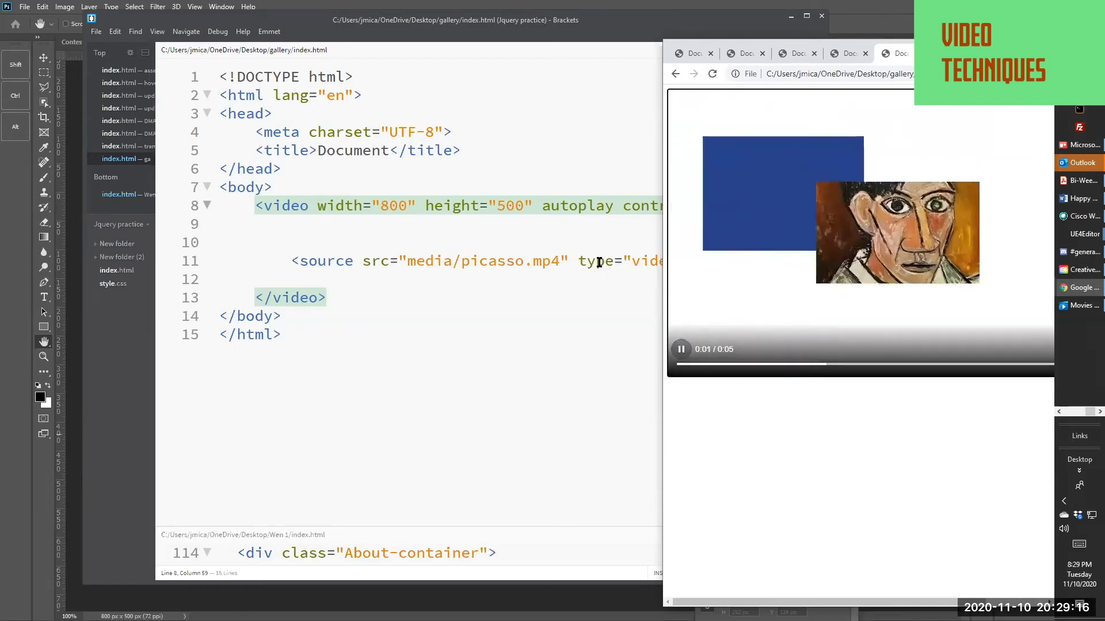
Enlarge the browser window to view the whole video player, and shrink it again so the code in the editor is uncovered
left_click(547, 241)
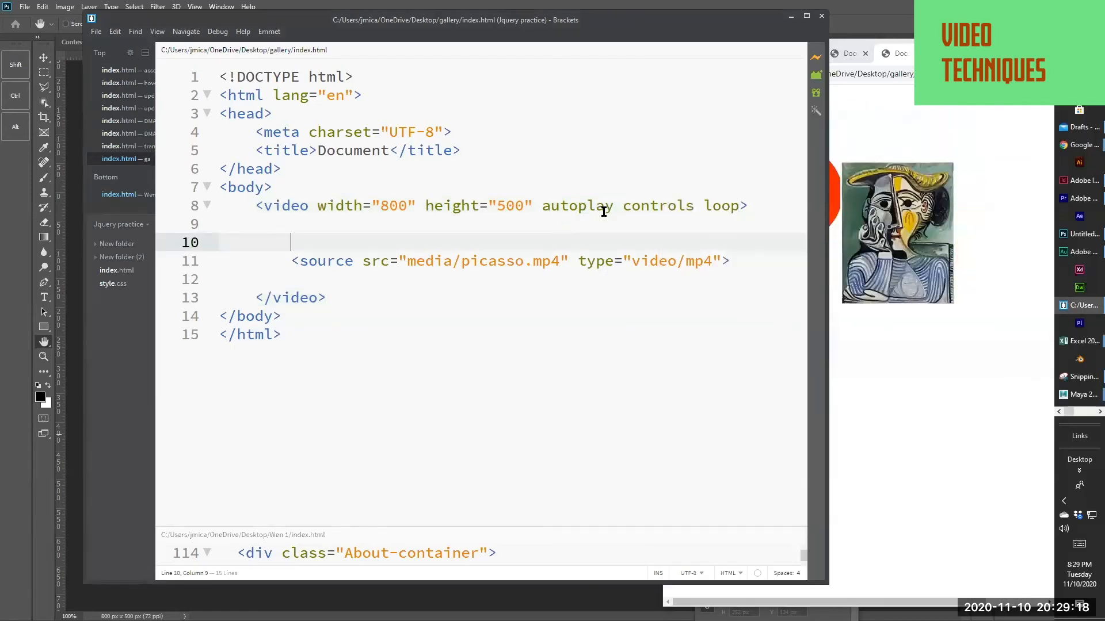
left_click(589, 205)
left_click(957, 129)
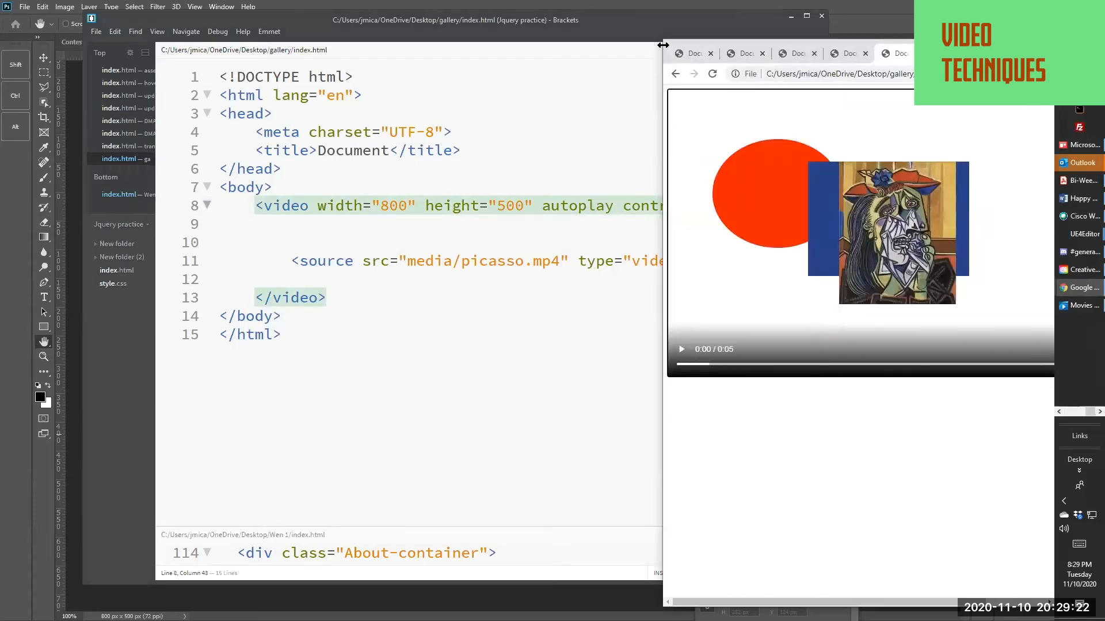
left_click_drag(663, 45, 235, 121)
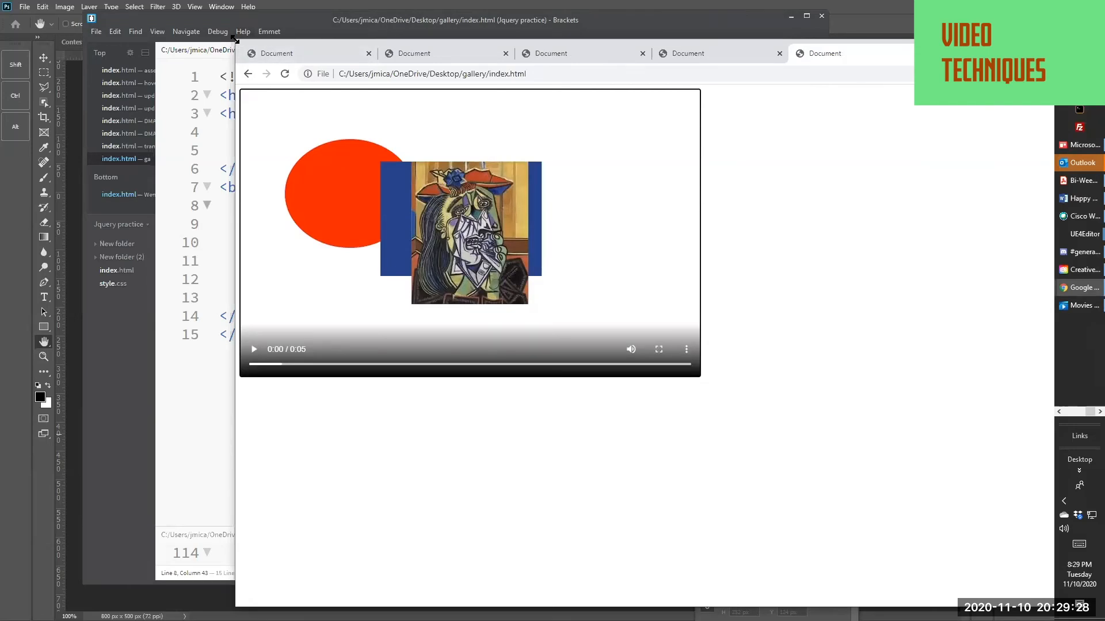
left_click_drag(235, 39, 500, 296)
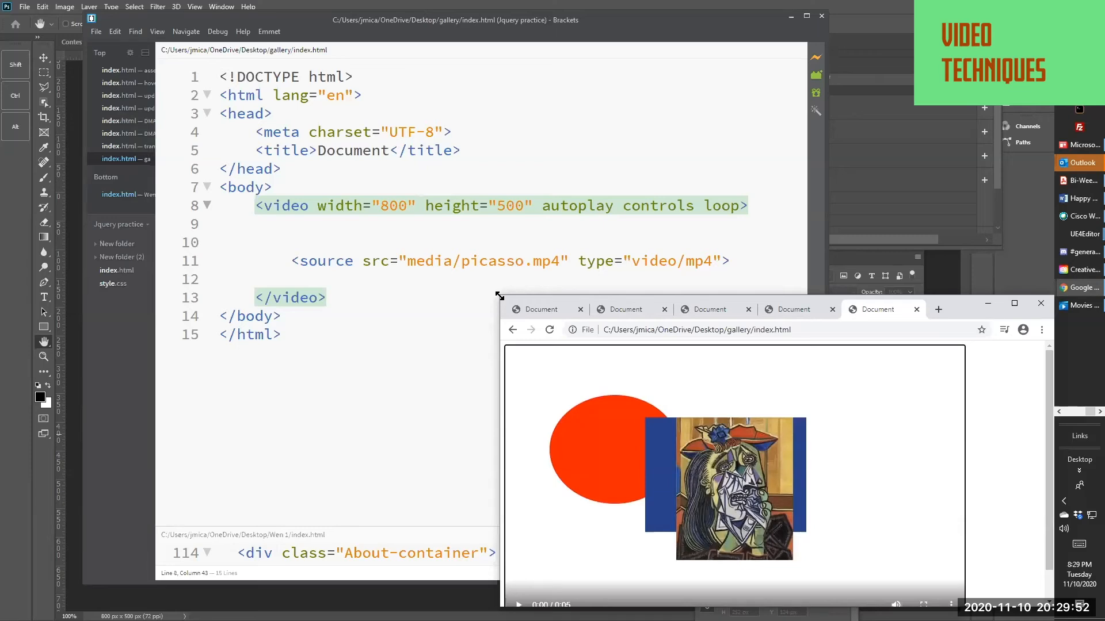
left_click(382, 281)
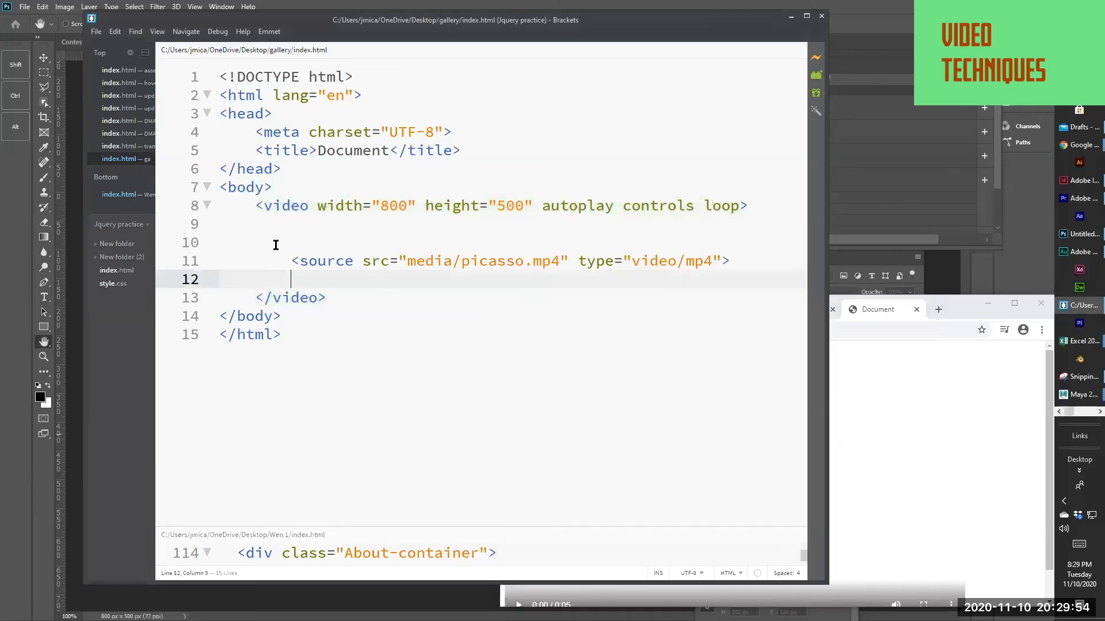
left_click(274, 241)
left_click(241, 209)
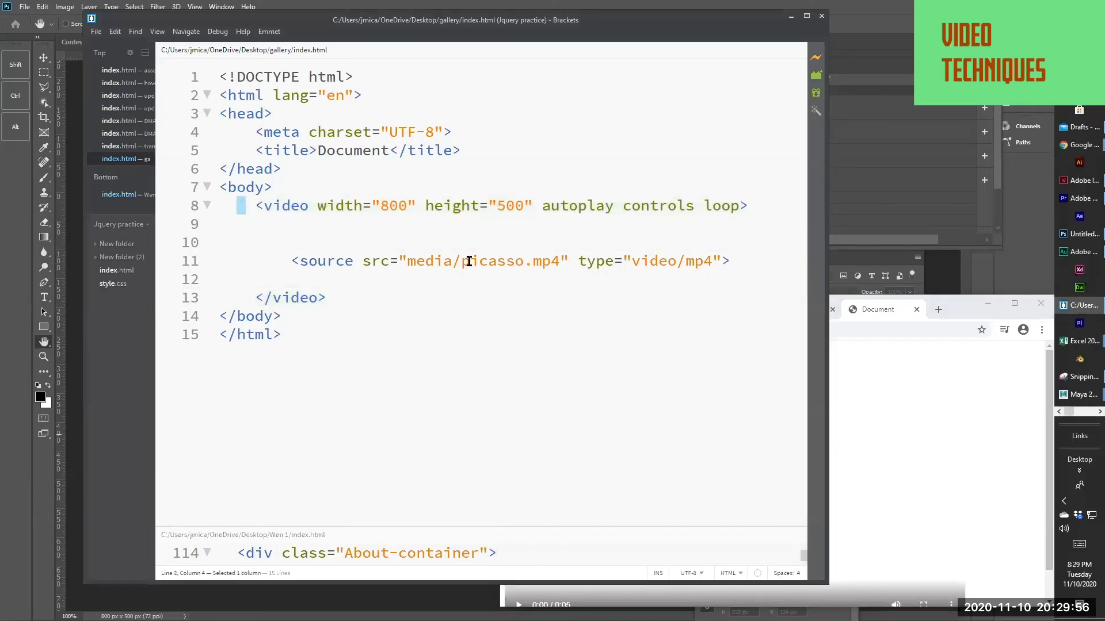
Delete the blank lines between the opening video tag and the source tag in the gallery's index.html
left_click(917, 435)
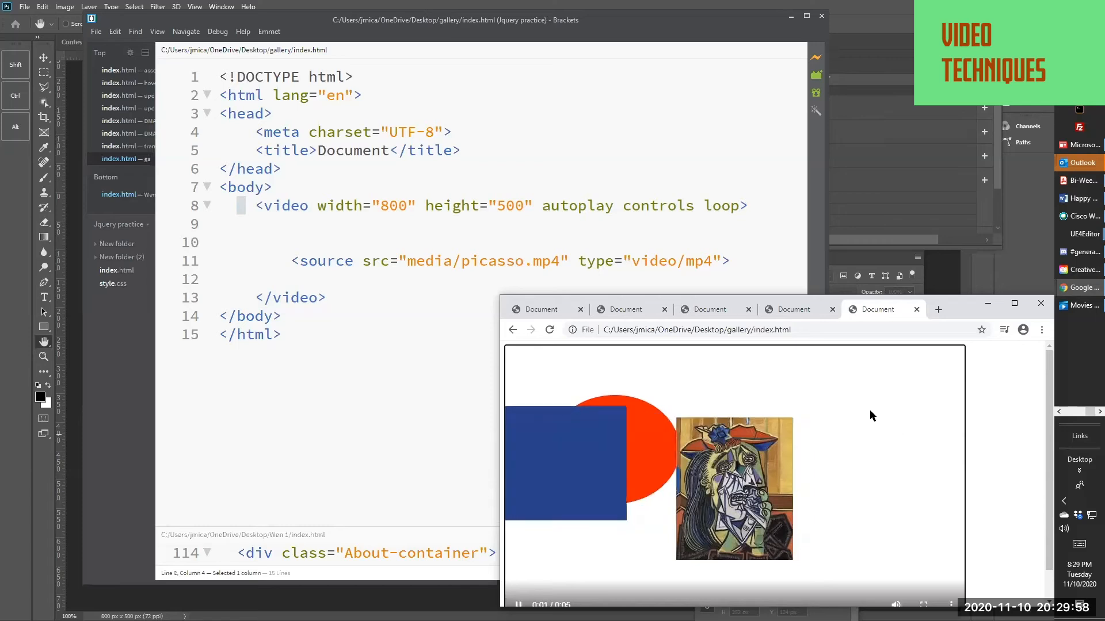
left_click(288, 237)
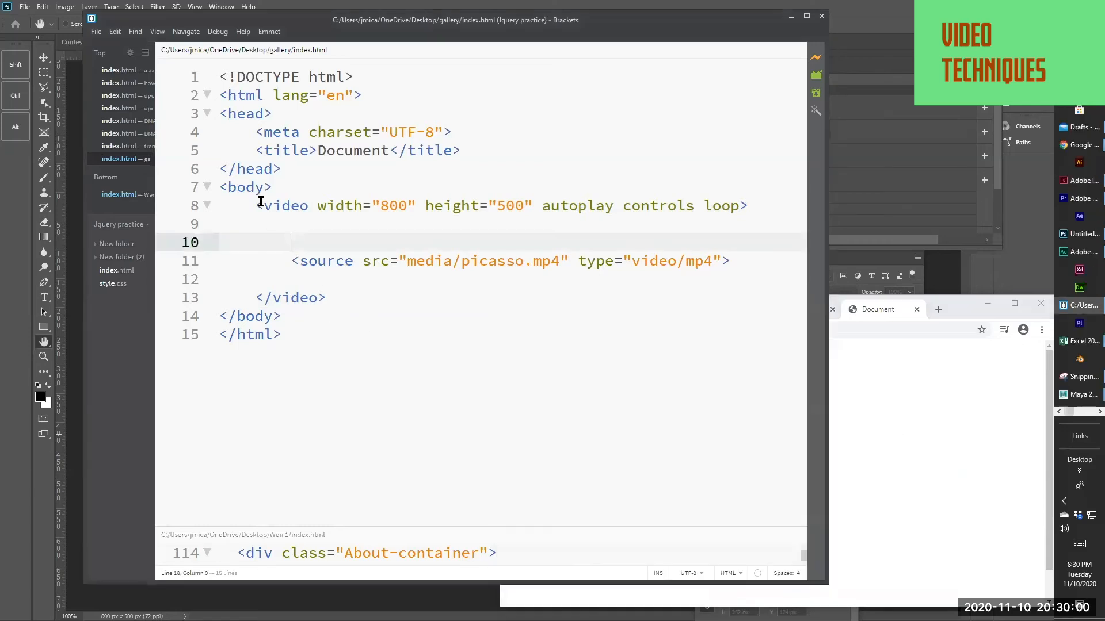
left_click(261, 205)
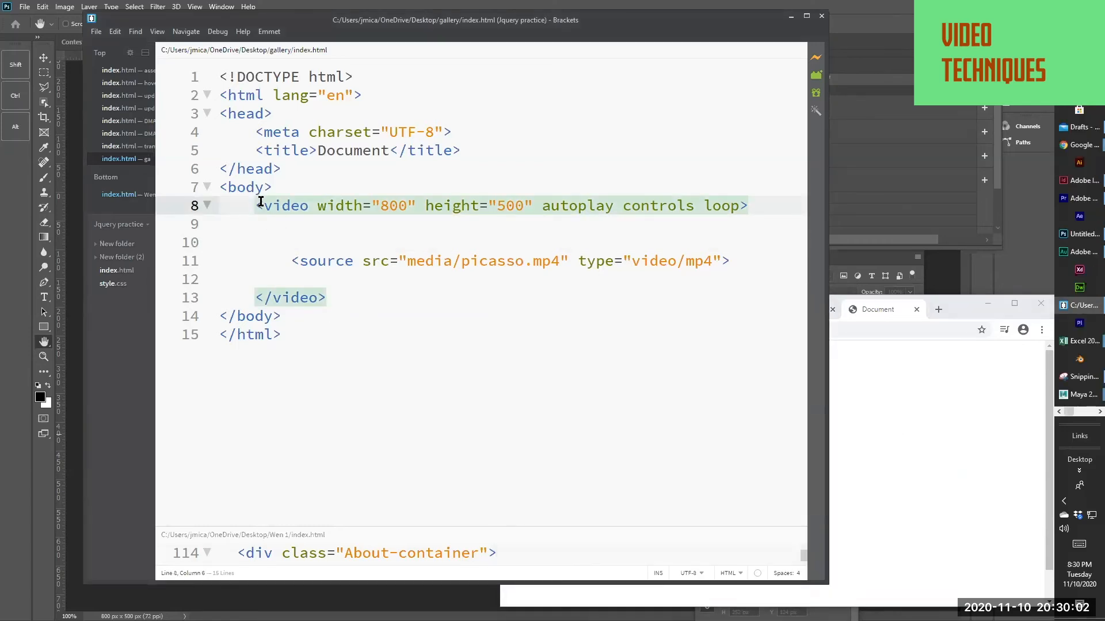
left_click(294, 241)
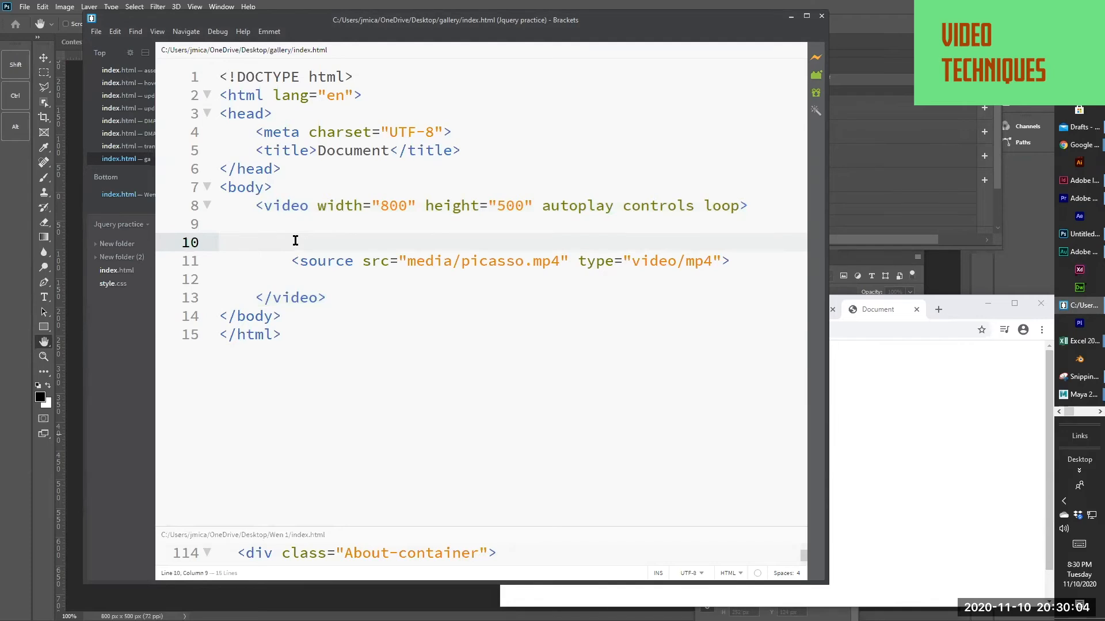
key("Up")
key("shift+Down")
key("BackSpace")
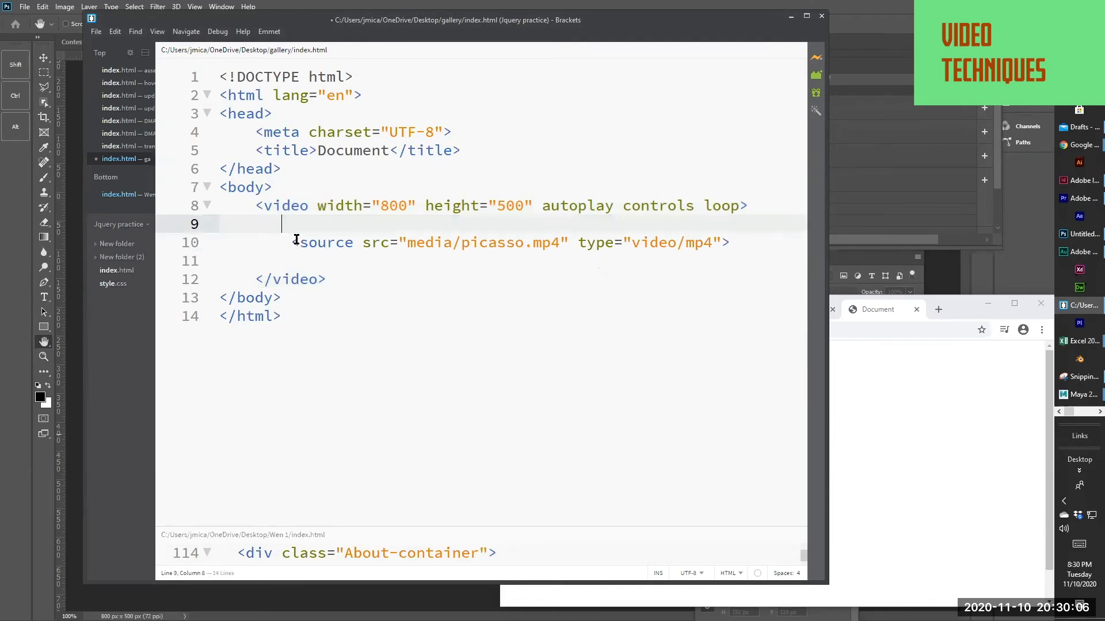
key("BackSpace")
key("BackSpace")
key("BackSpace")
Delete the blank line between the source tag and the closing video tag
left_click(231, 255)
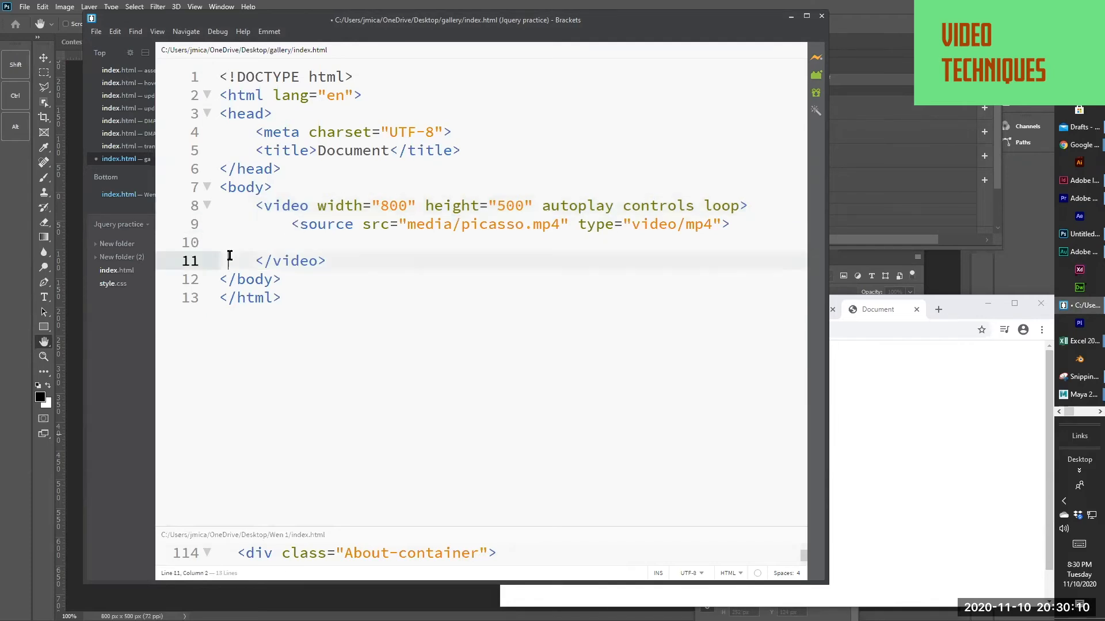
left_click(219, 243)
key("BackSpace")
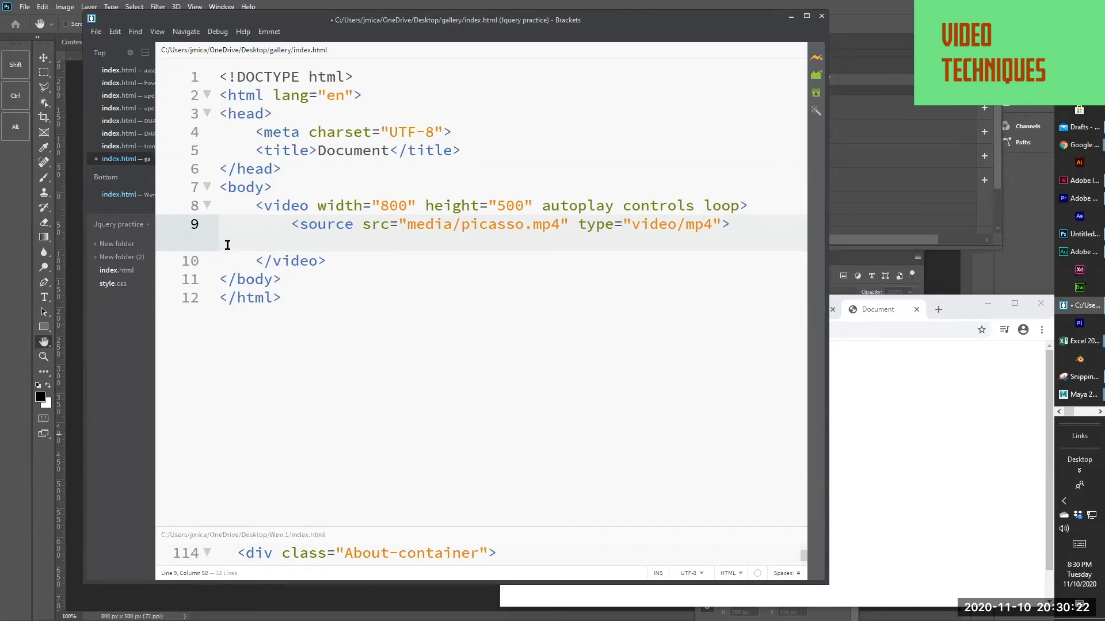
left_click(268, 240)
key("BackSpace")
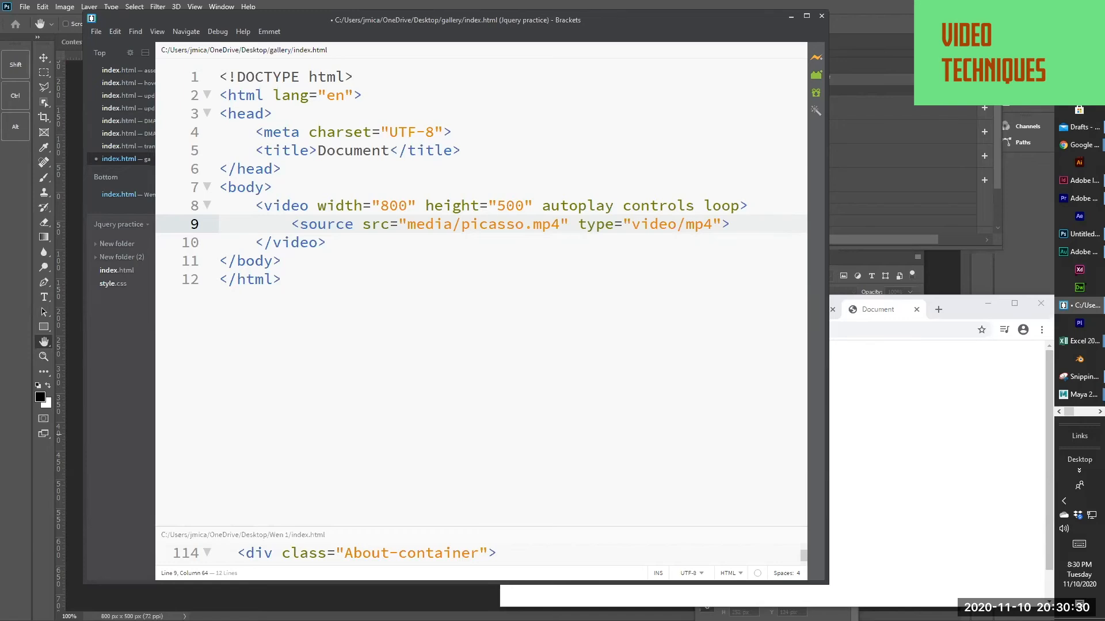
Look at the transform transition and DMA 50 keyframe rule index.html files, and return to the gallery's index.html
left_click(115, 147)
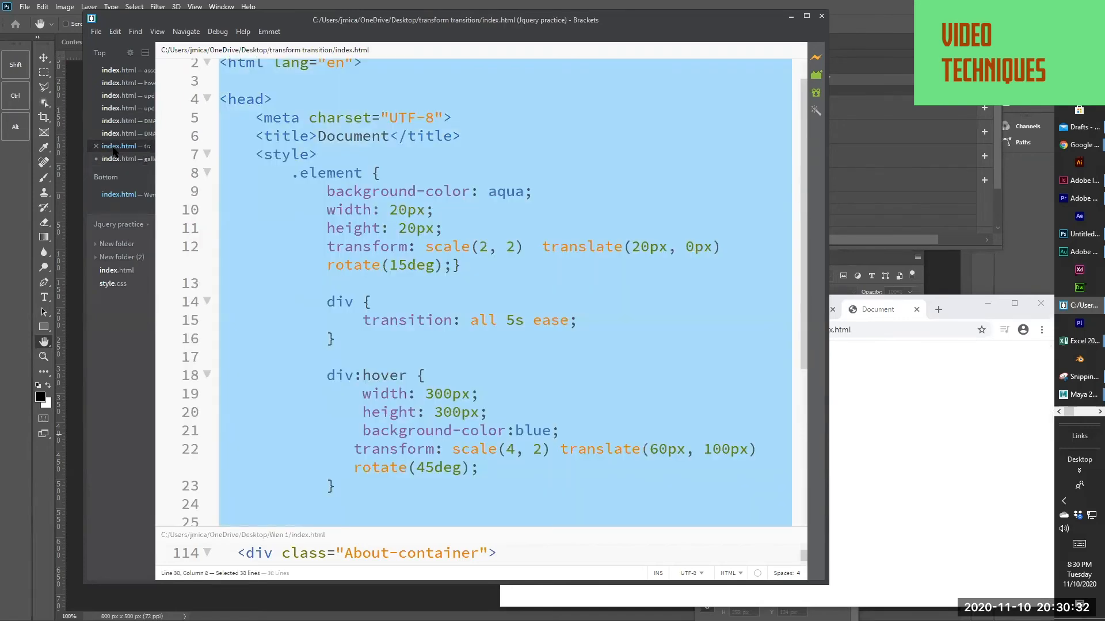
left_click(121, 134)
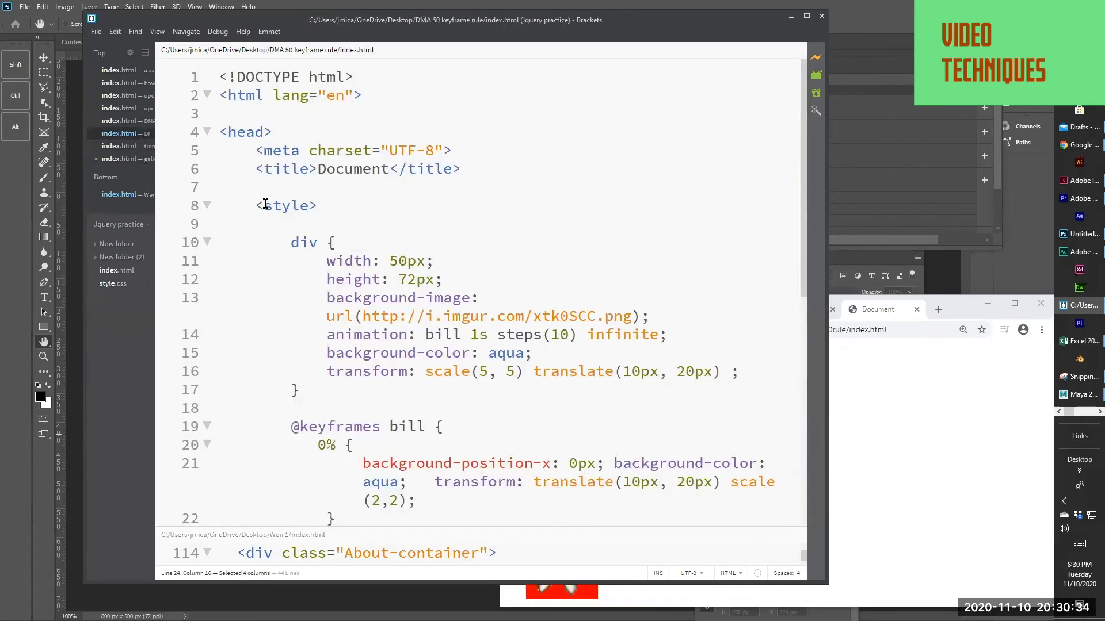
left_click(123, 160)
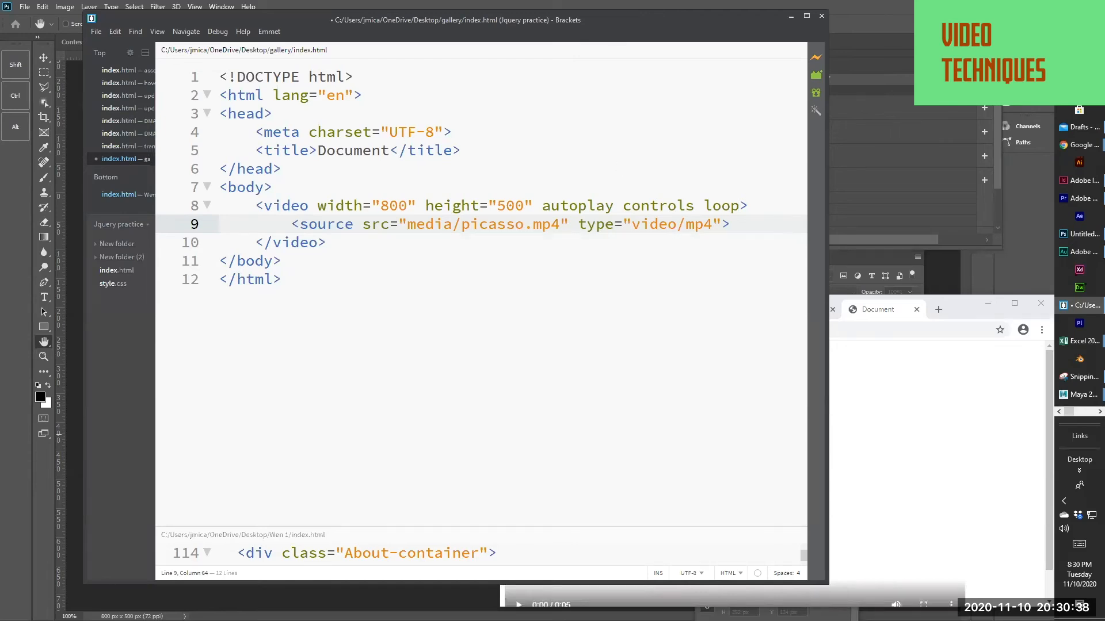
Switch to the YouTube window with the Altervista dot org intro video, bring it onto this screen and skim its opening seconds
left_click(1079, 145)
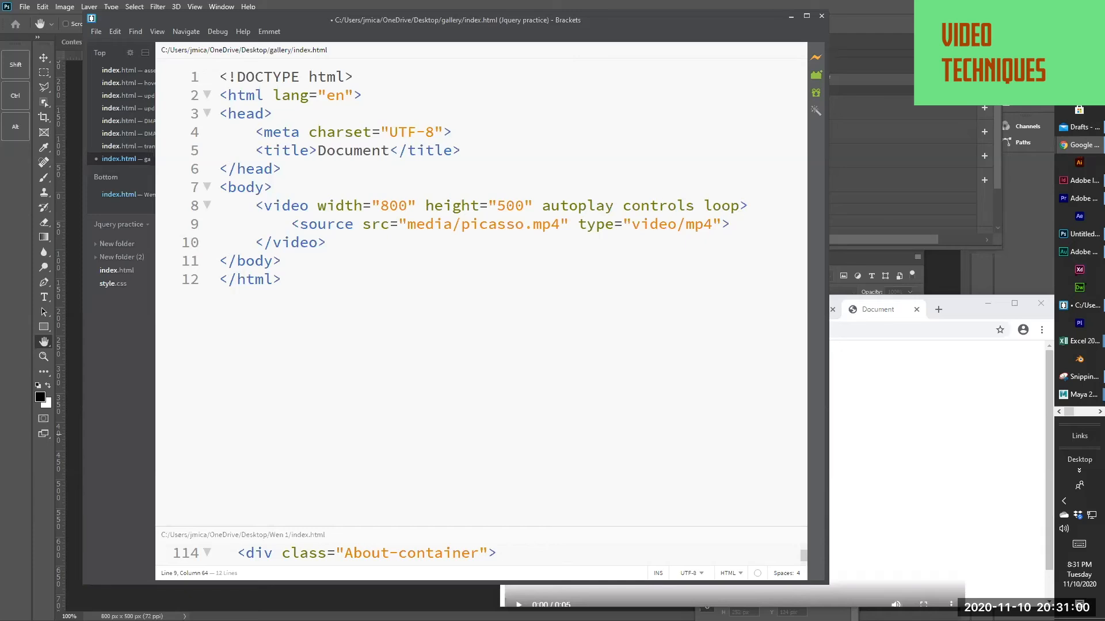
key("alt+Tab")
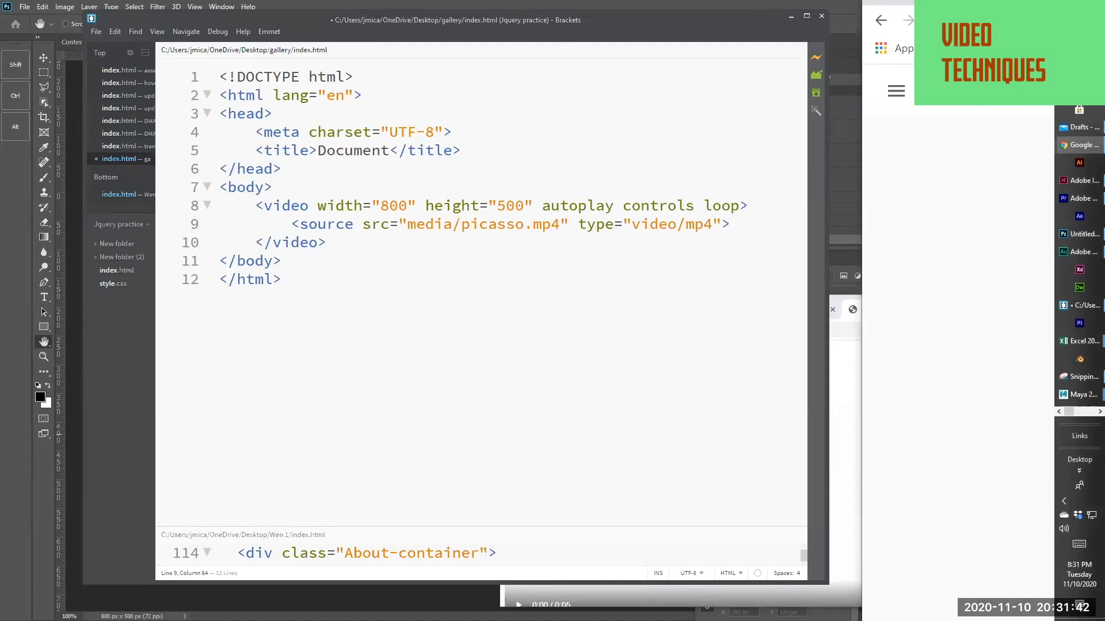
key("super+shift+Left")
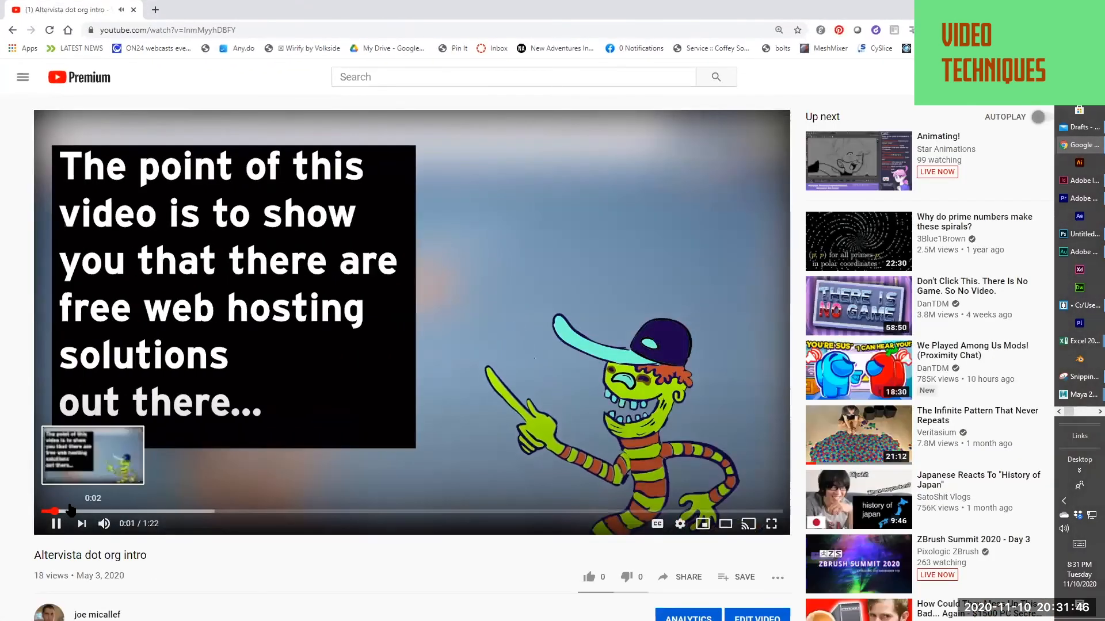
left_click_drag(80, 510, 108, 511)
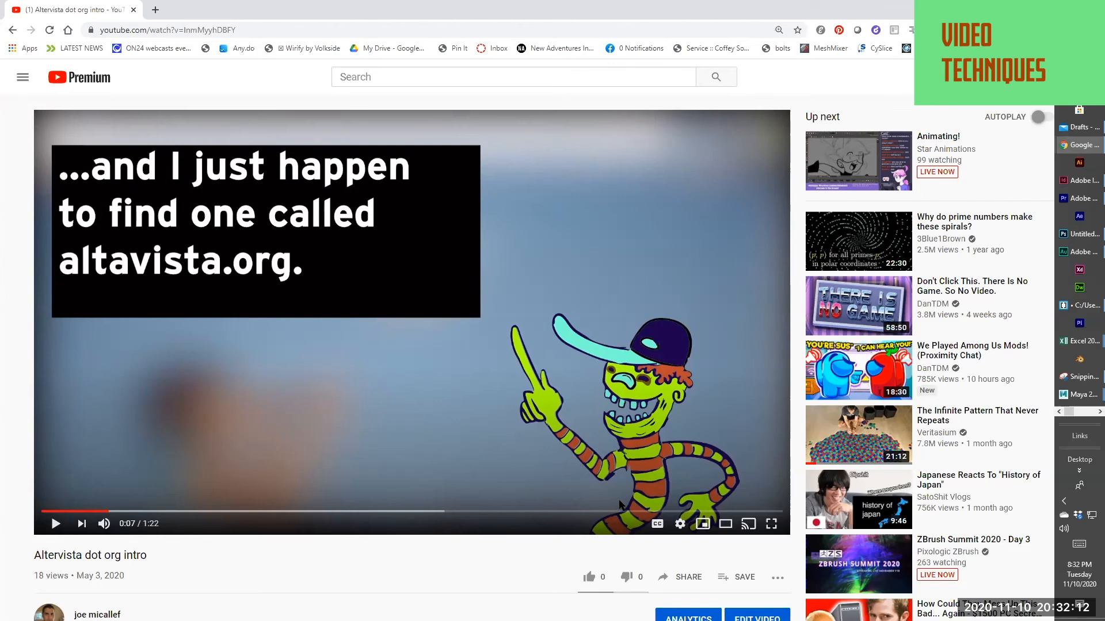
left_click_drag(57, 511, 103, 511)
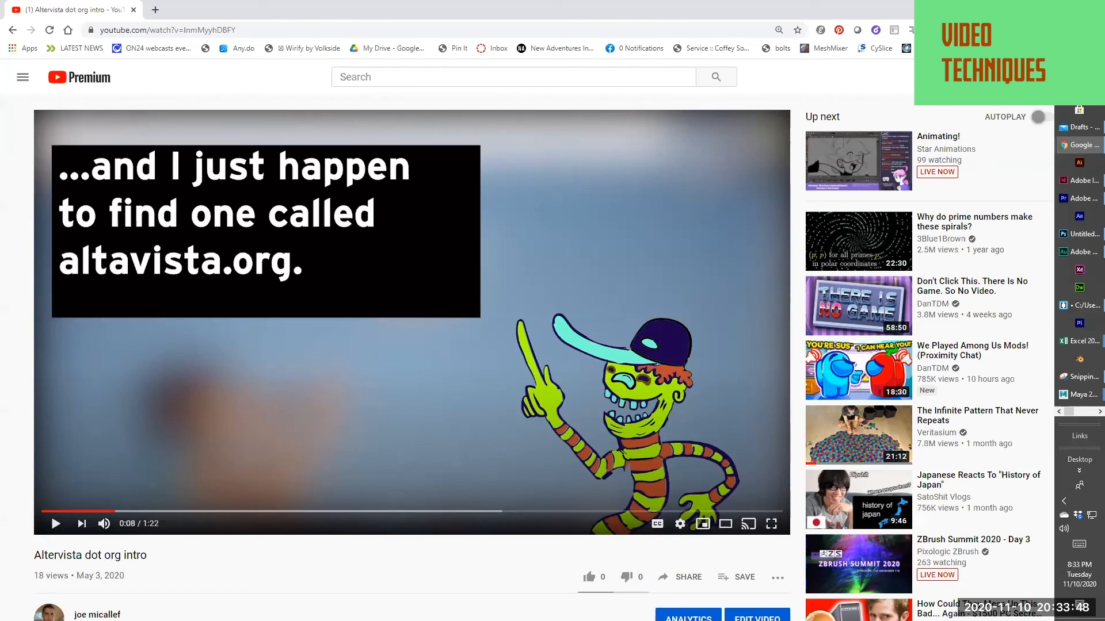
Browse the channel's uploaded videos, open The Right Way To Export GIFs Out Of Photoshop and skip ahead to about 0:35
left_click(13, 30)
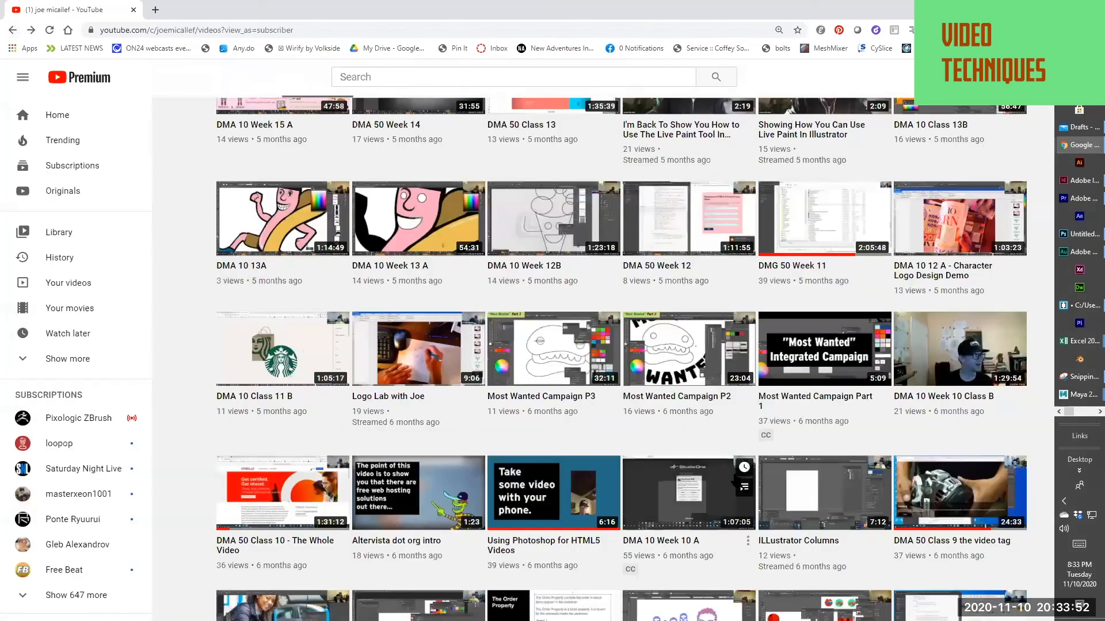
scroll(736, 480, "down", 5)
scroll(736, 480, "up", 10)
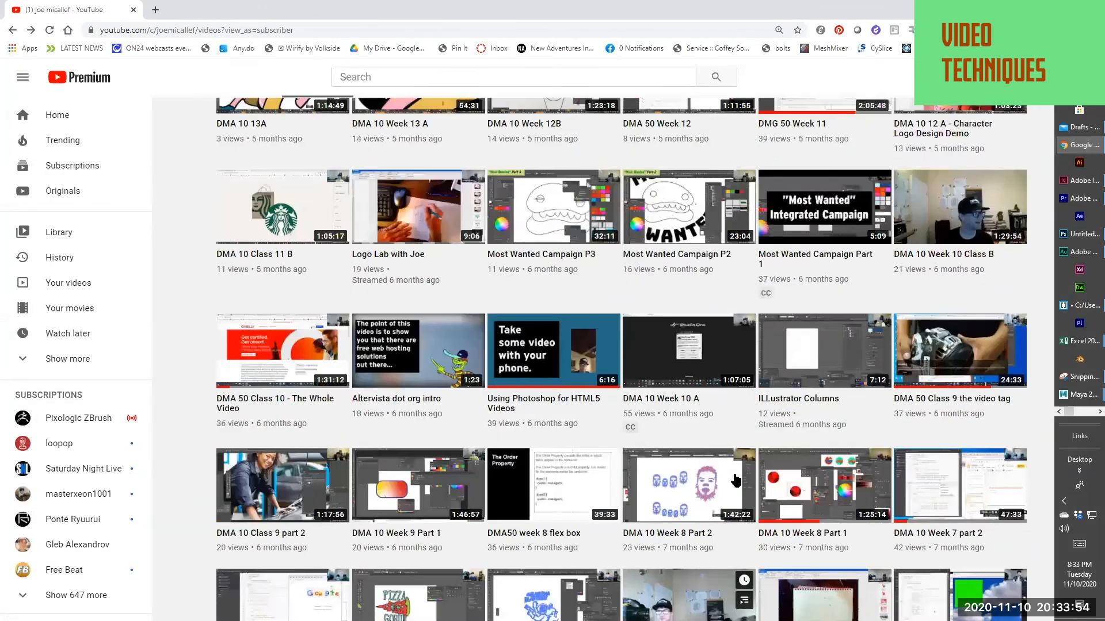
scroll(736, 481, "up", 10)
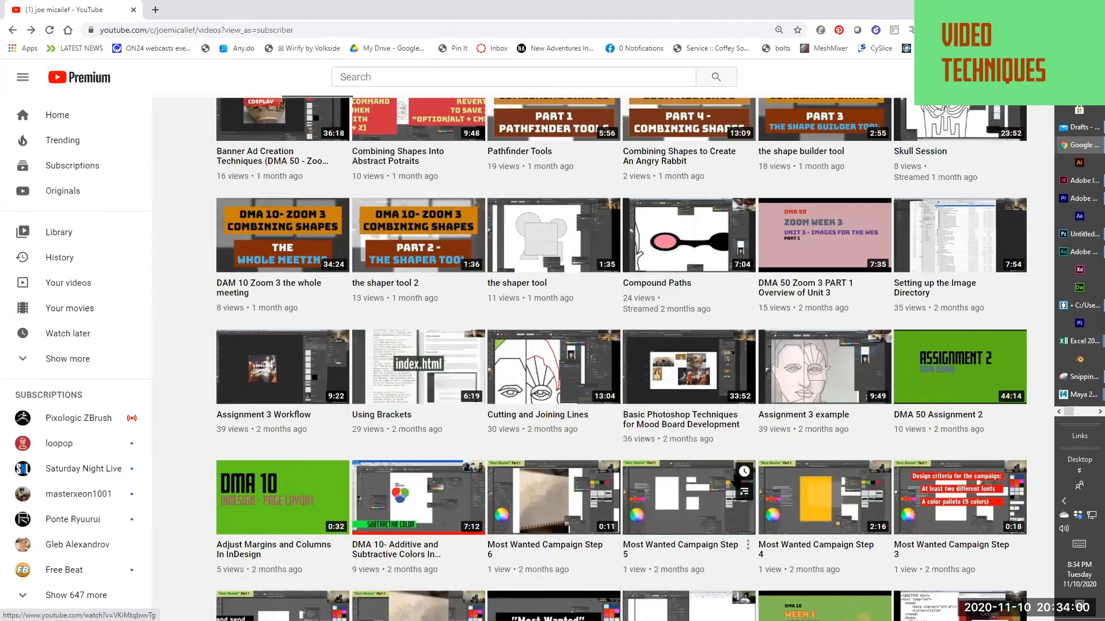
scroll(737, 480, "up", 5)
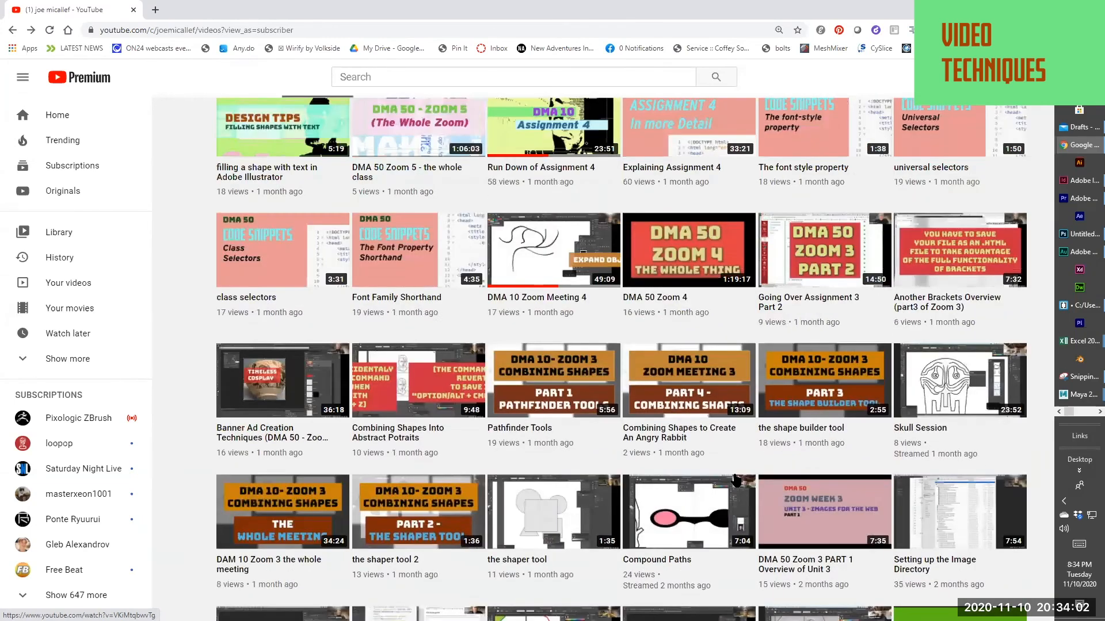
scroll(737, 481, "up", 12)
scroll(736, 479, "up", 6)
scroll(737, 478, "down", 6)
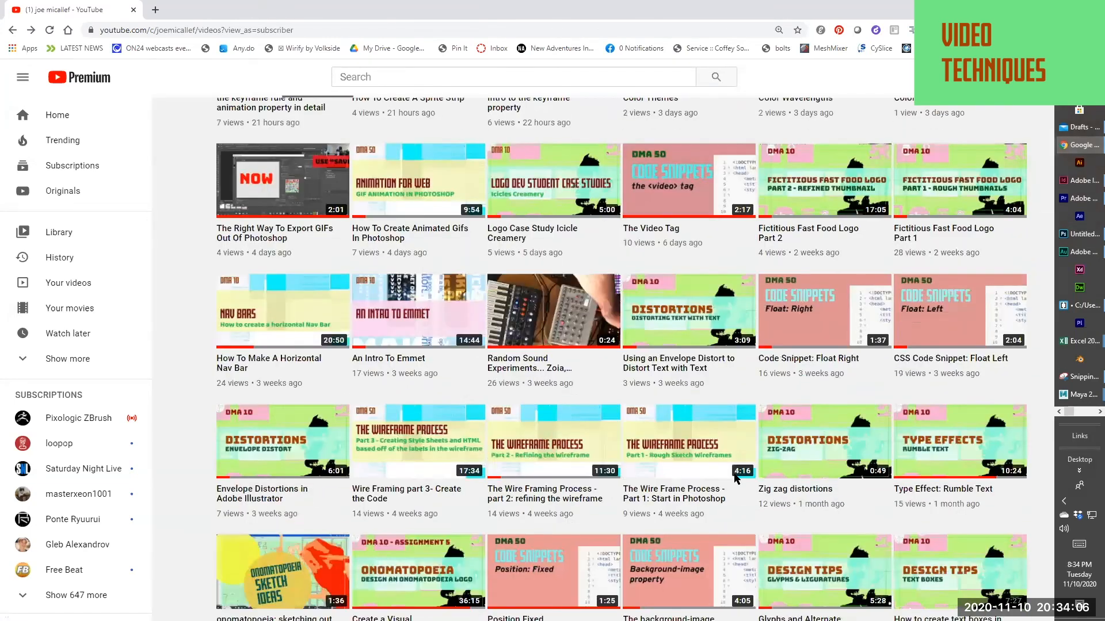
scroll(735, 478, "up", 6)
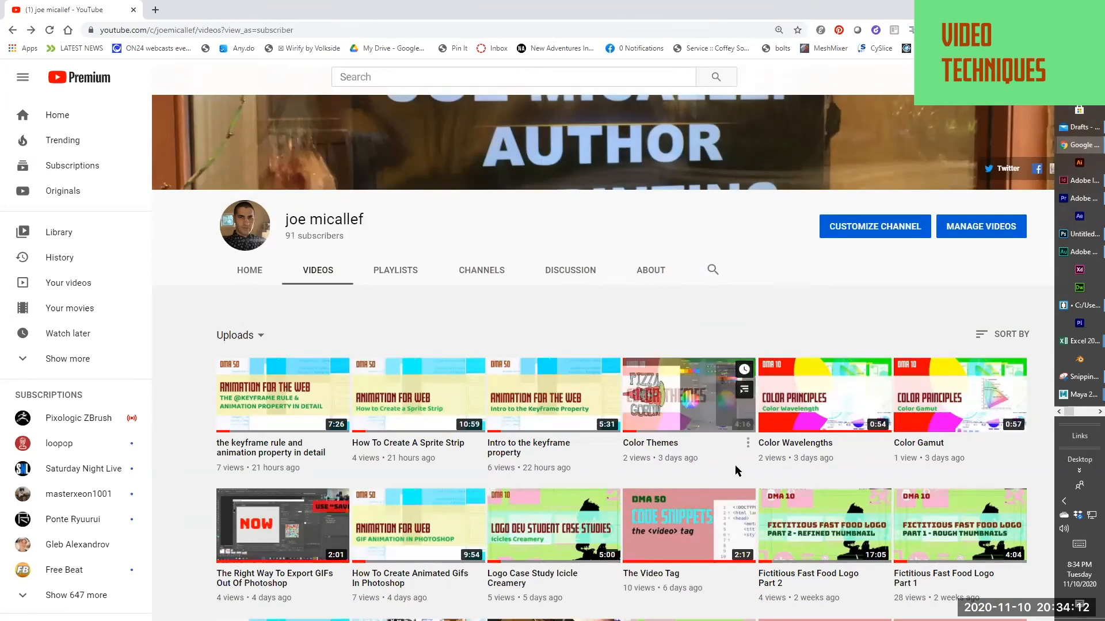
scroll(734, 465, "up", 1)
scroll(737, 473, "down", 5)
left_click(249, 299)
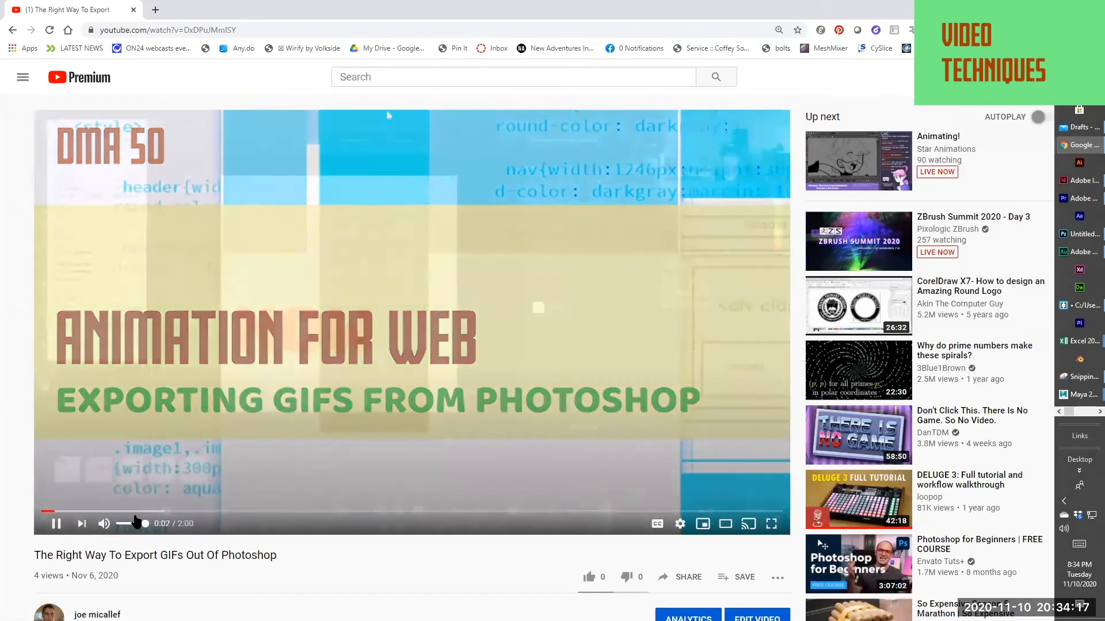
left_click_drag(137, 522, 258, 488)
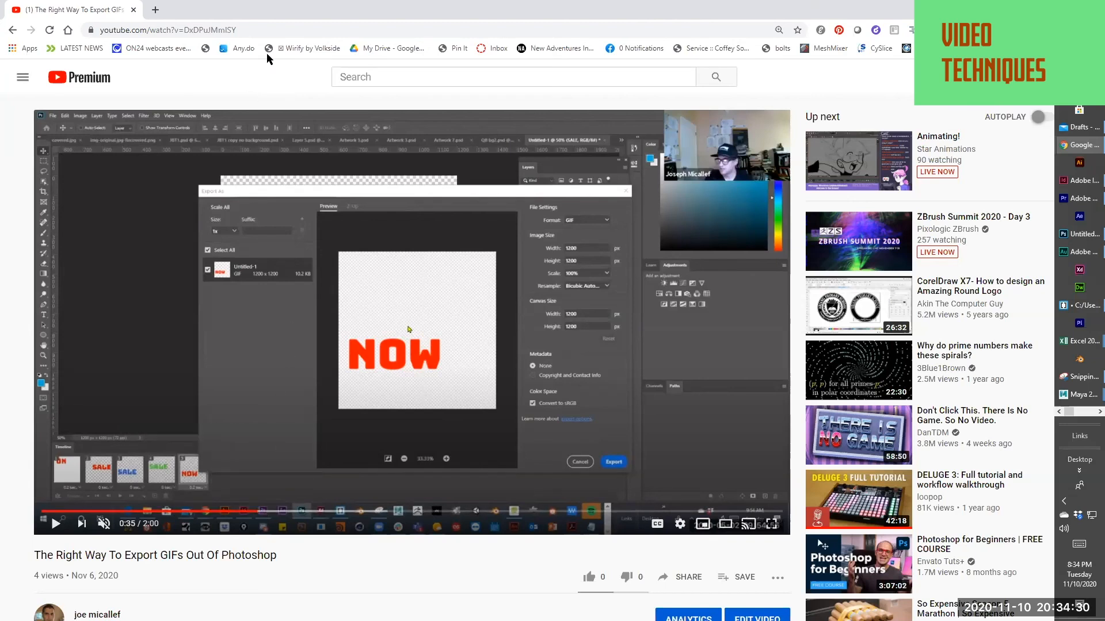
Switch to Photoshop, cancel the Image Size dialog, and enlarge and move the Timeline panel to show all tracks including audio
key("alt+Tab")
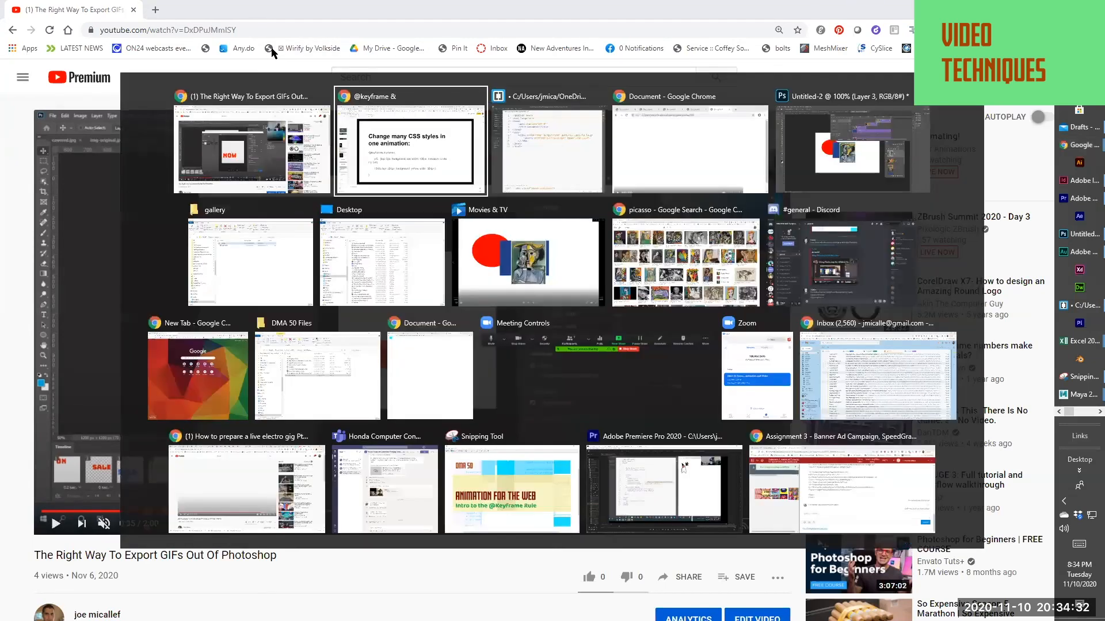
left_click(823, 172)
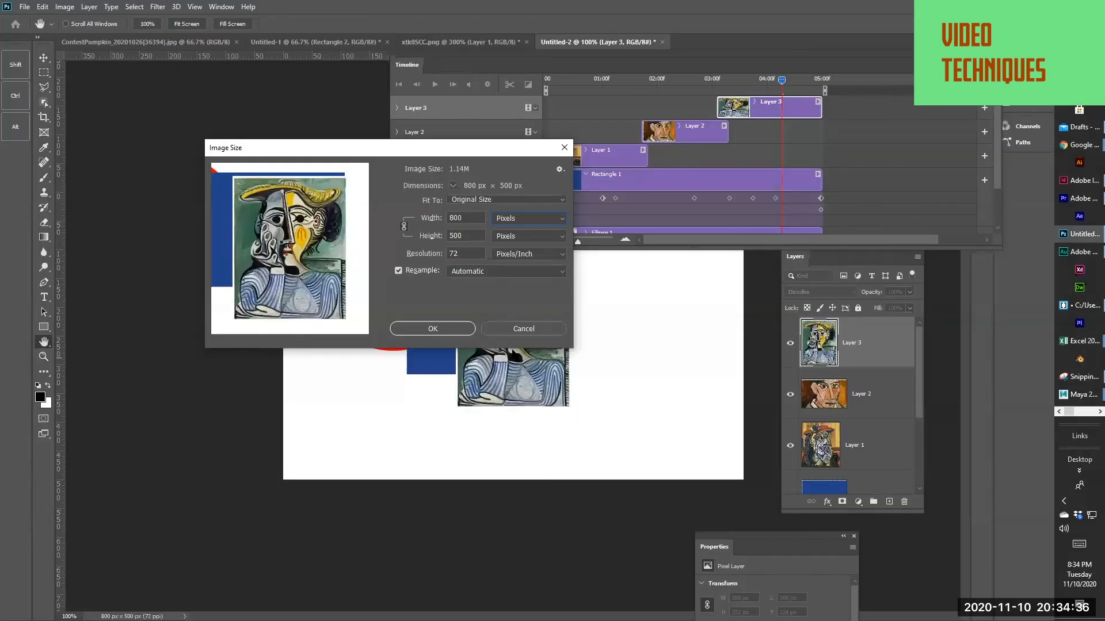
left_click(525, 330)
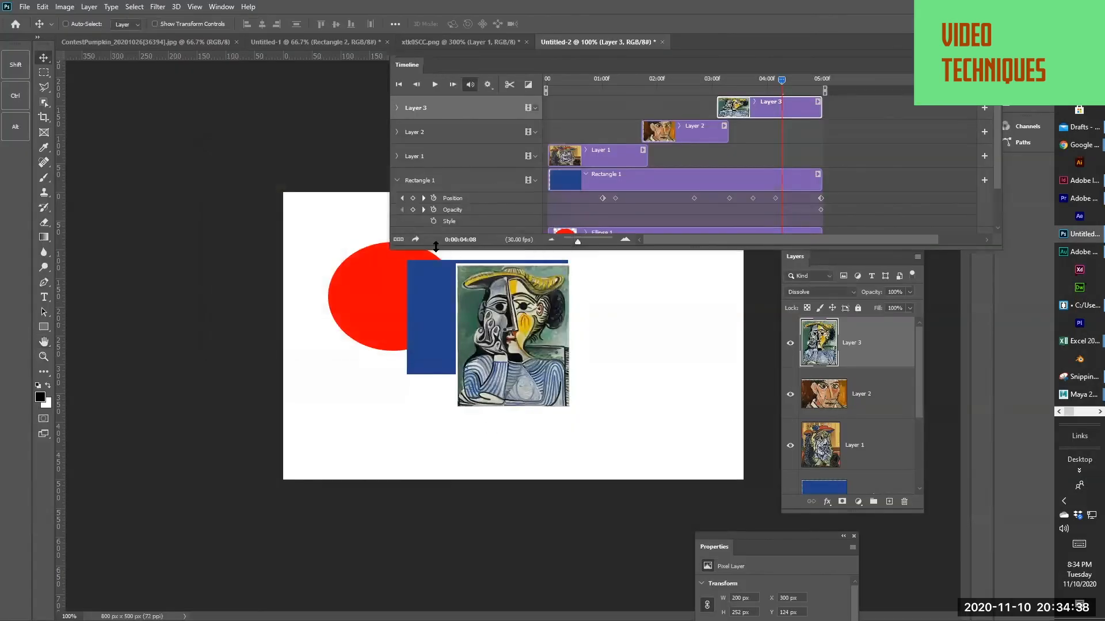
left_click_drag(435, 248, 438, 361)
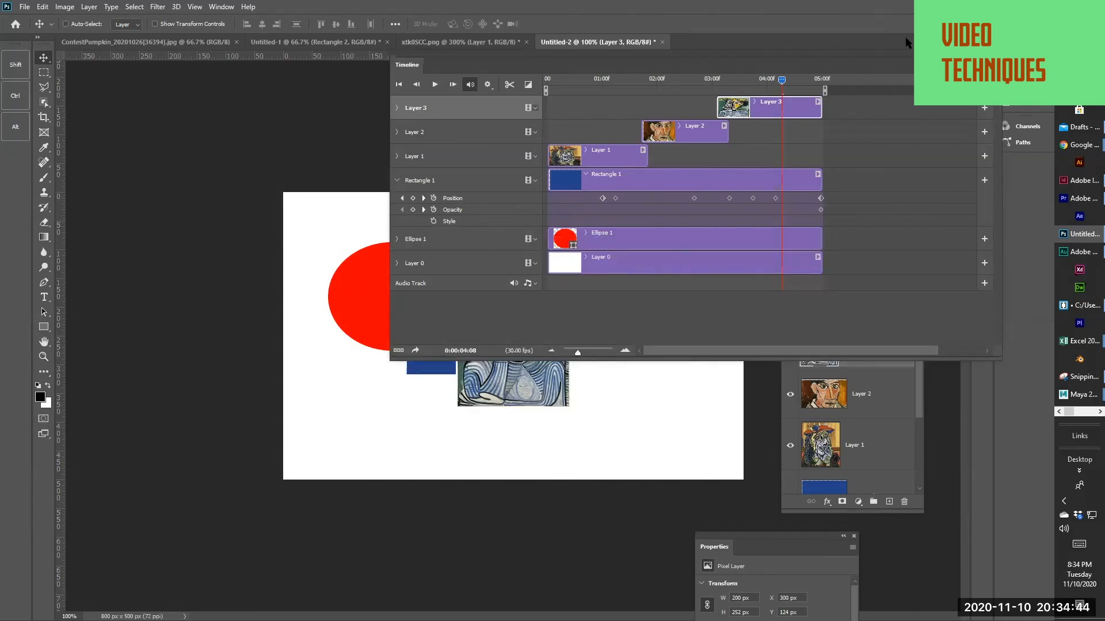
left_click_drag(727, 52, 489, 161)
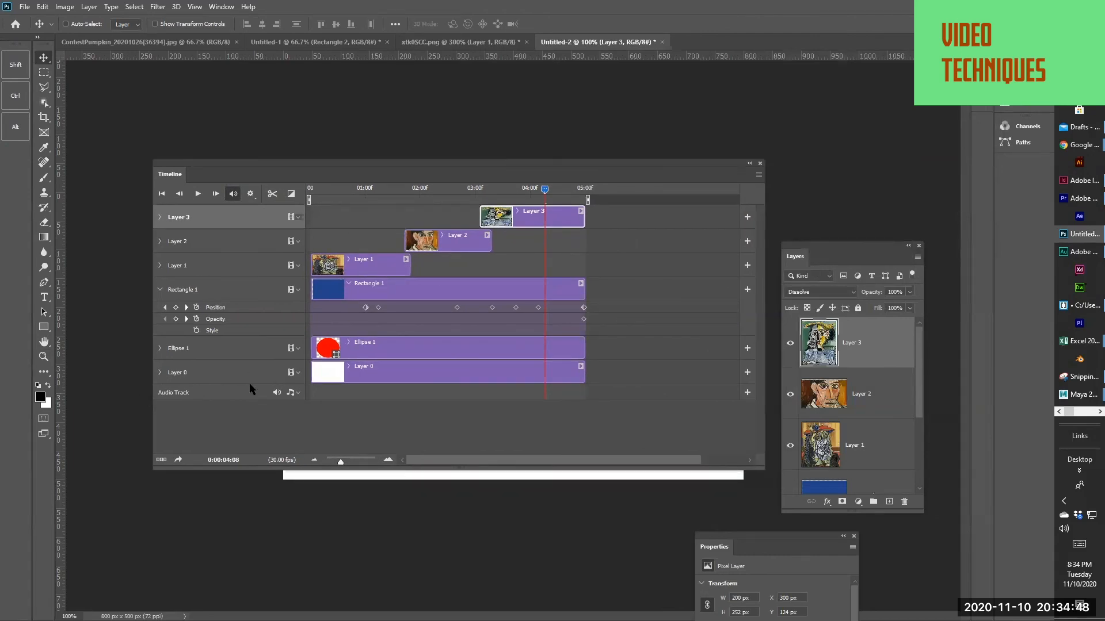
Examine how to add audio to the audio track without choosing a file, and narrow and lower the Timeline panel
left_click(290, 392)
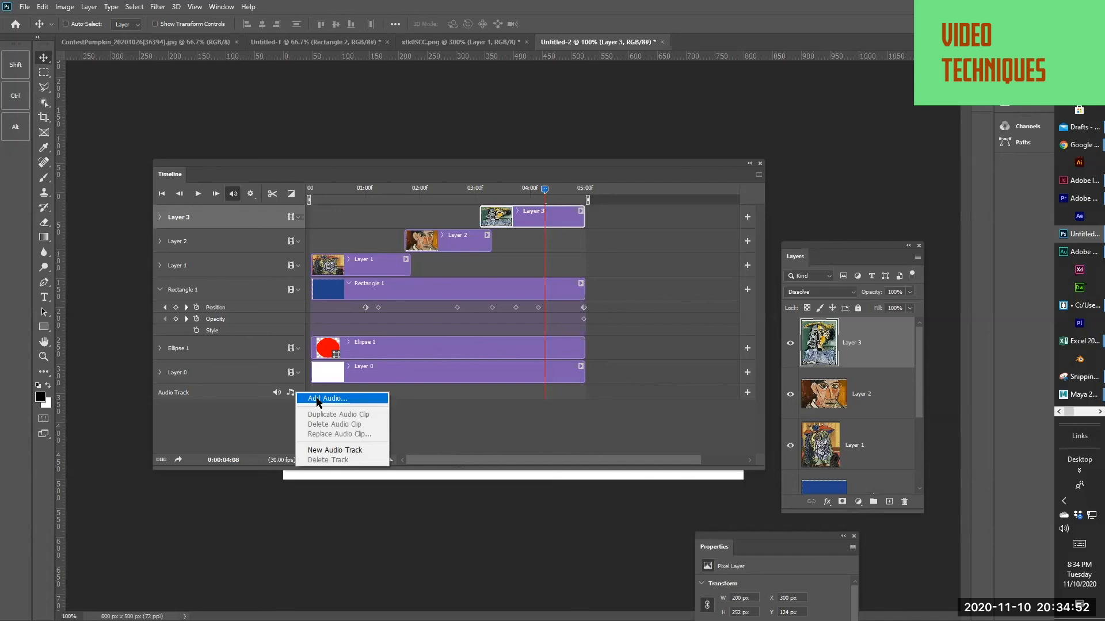
left_click(209, 412)
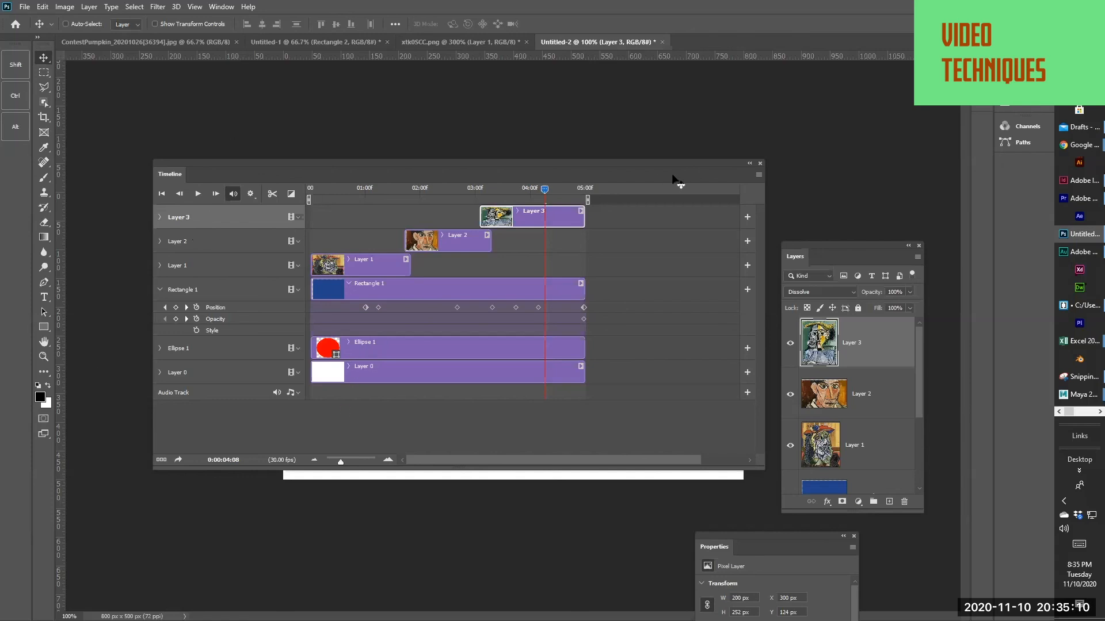
left_click(294, 393)
left_click(301, 397)
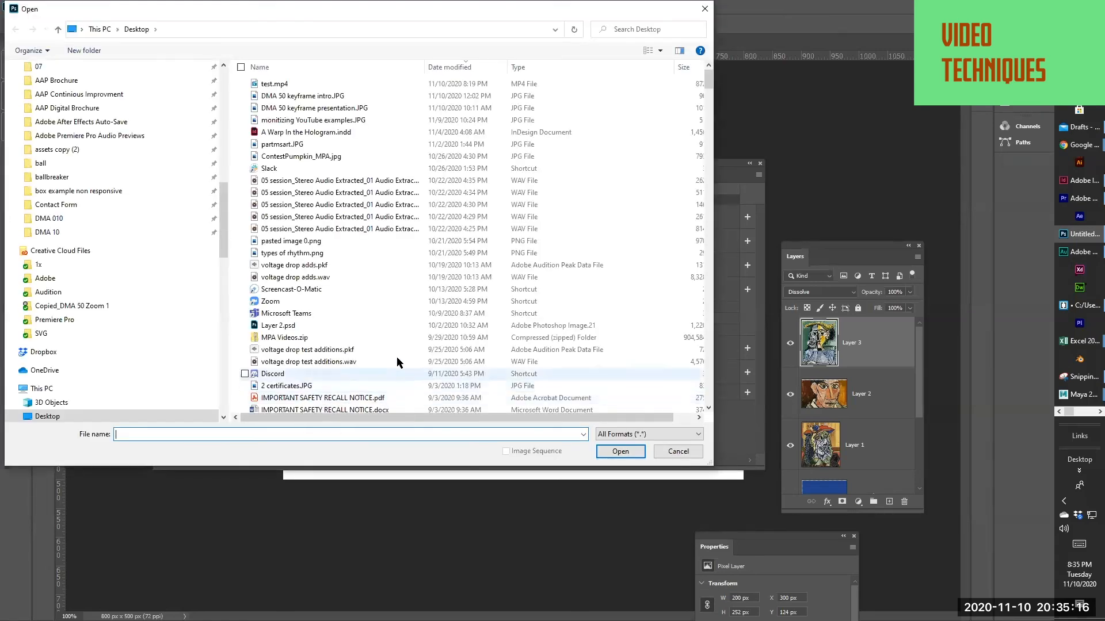
left_click(670, 453)
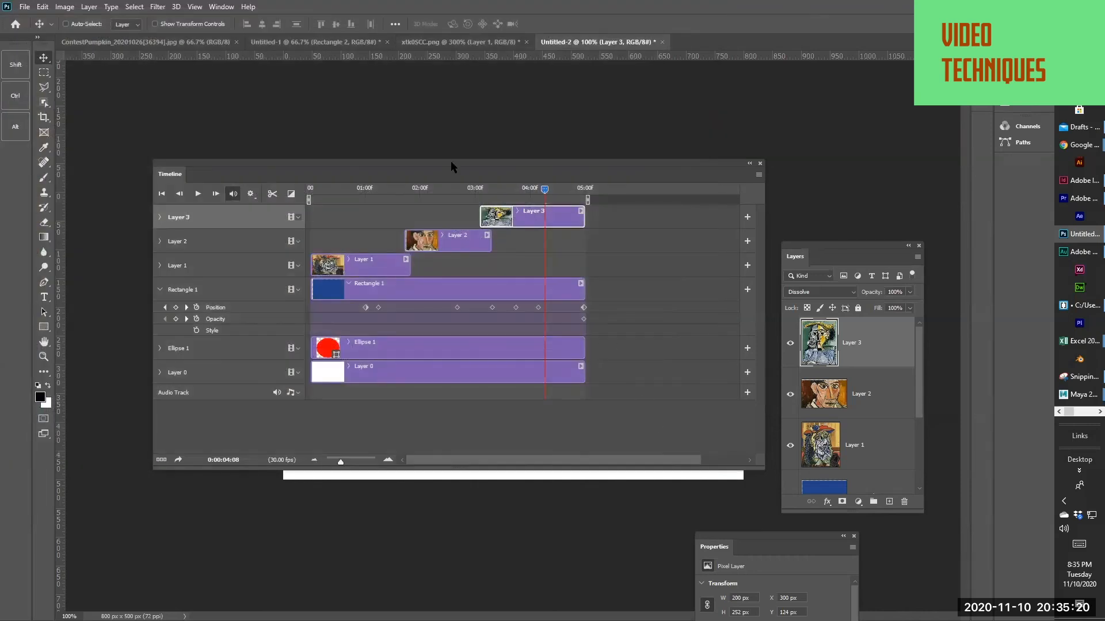
left_click_drag(760, 467, 732, 476)
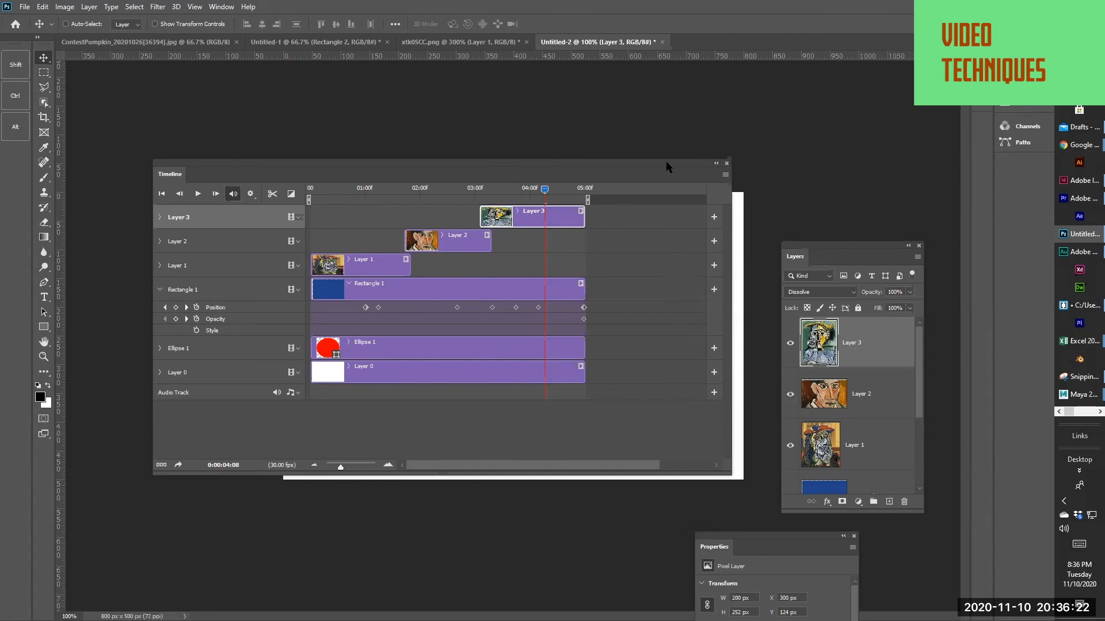
left_click_drag(498, 170, 449, 269)
Switch to Brackets and select all the code in the gallery's index.html
key("alt+Tab")
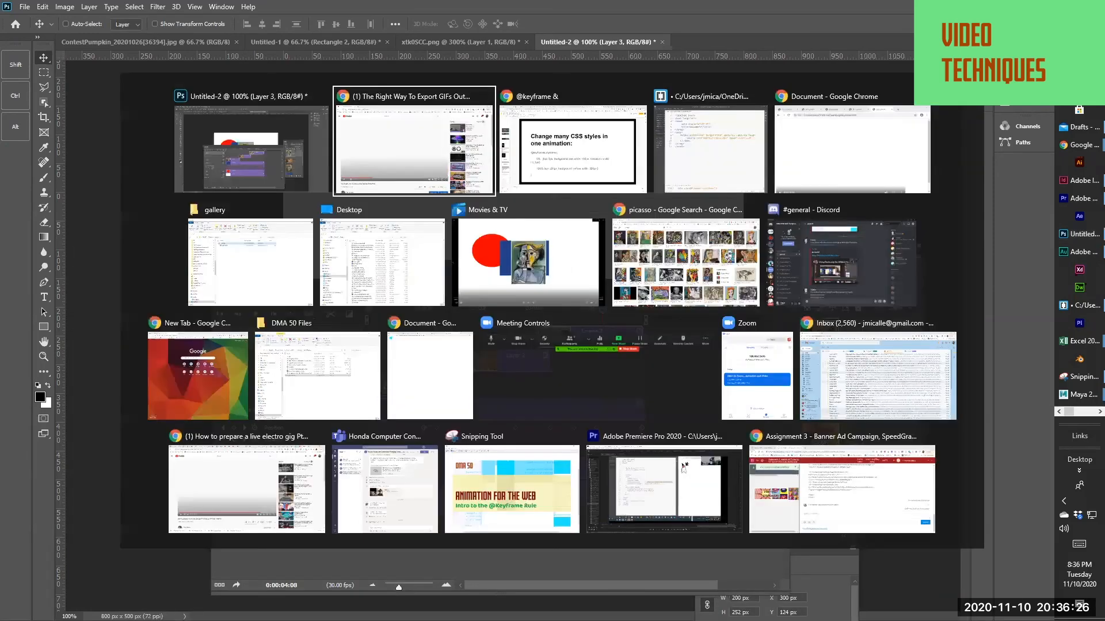
key("alt+Tab")
key("Tab")
key("Tab")
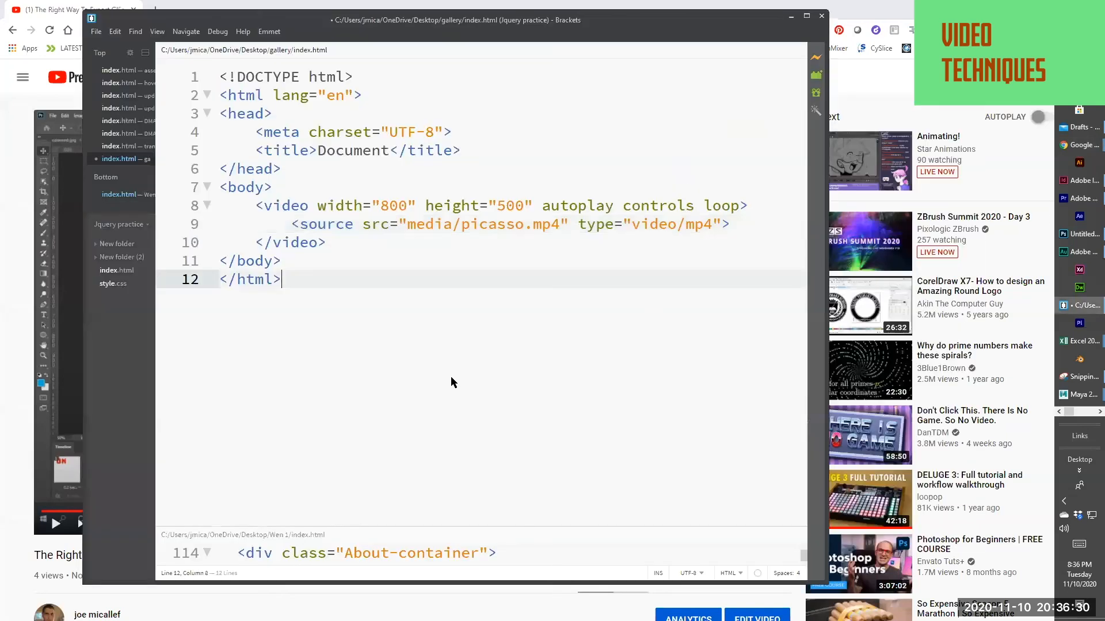
left_click_drag(308, 292, 208, 76)
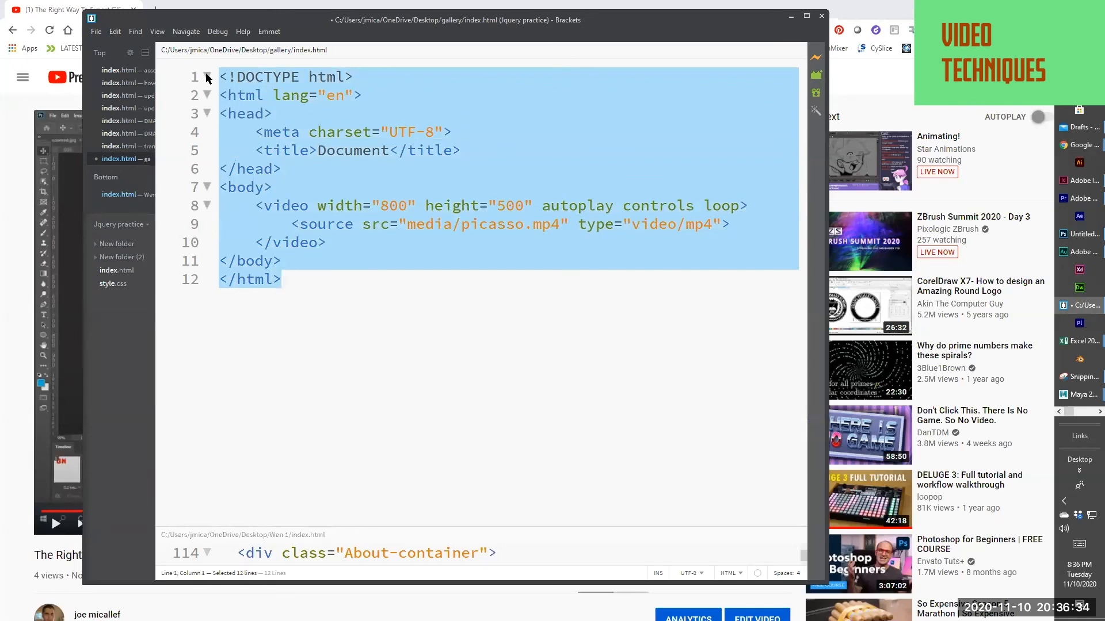
Switch to Discord's general channel and write "and here is the code" in the message draft
key("alt+Tab")
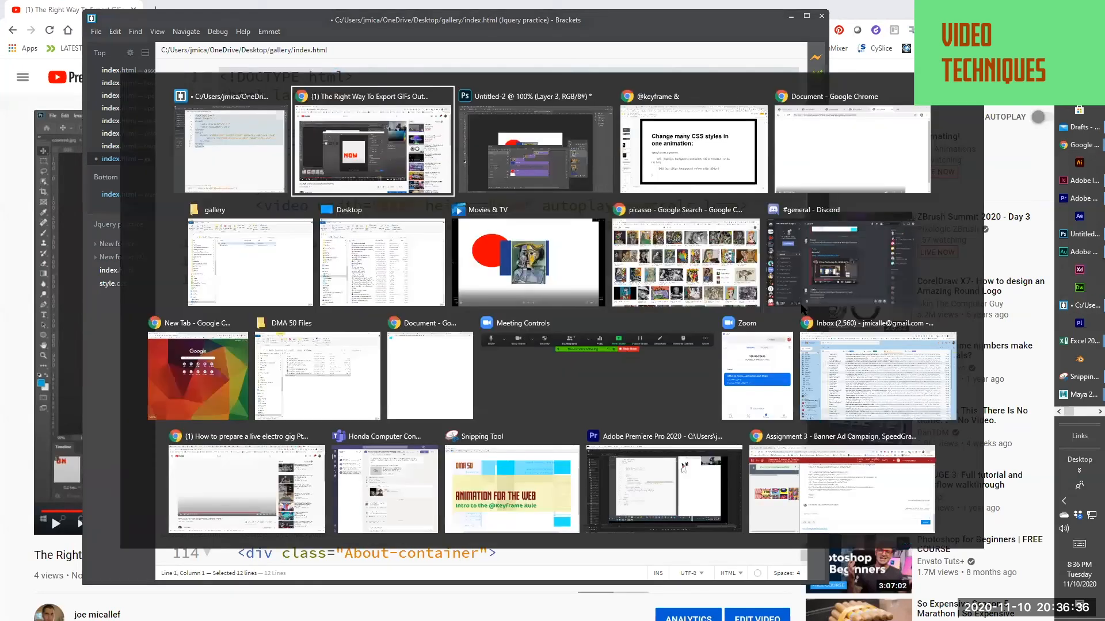
left_click(795, 272)
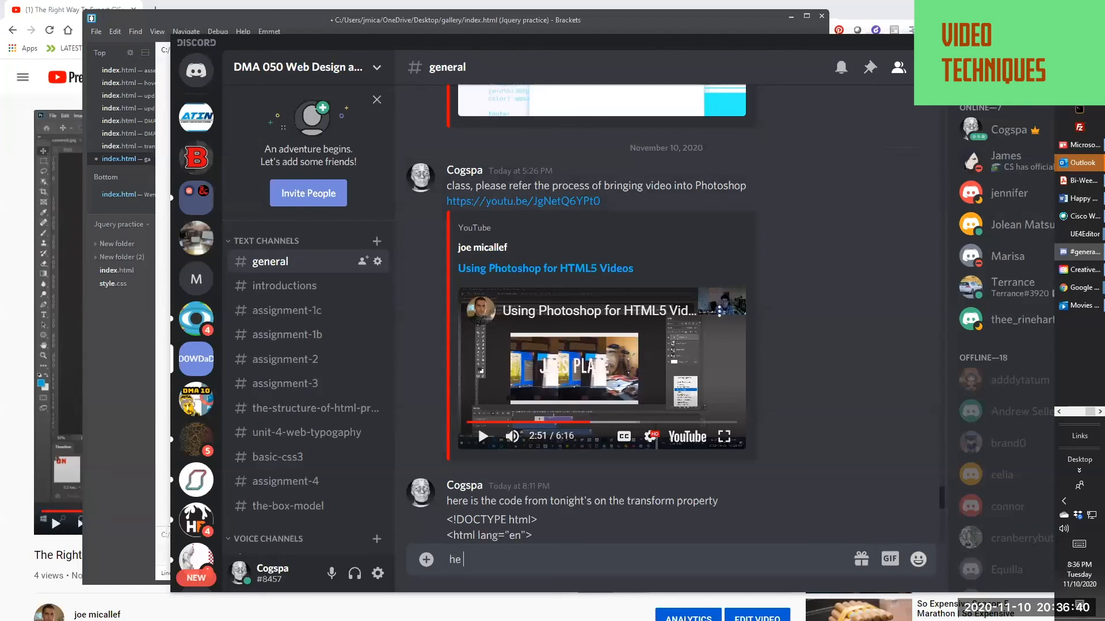
type("and")
type("the")
key("BackSpace")
key("BackSpace")
key("BackSpace")
type("here is the oc")
type("d")
key("BackSpace")
key("BackSpace")
key("BackSpace")
type("code")
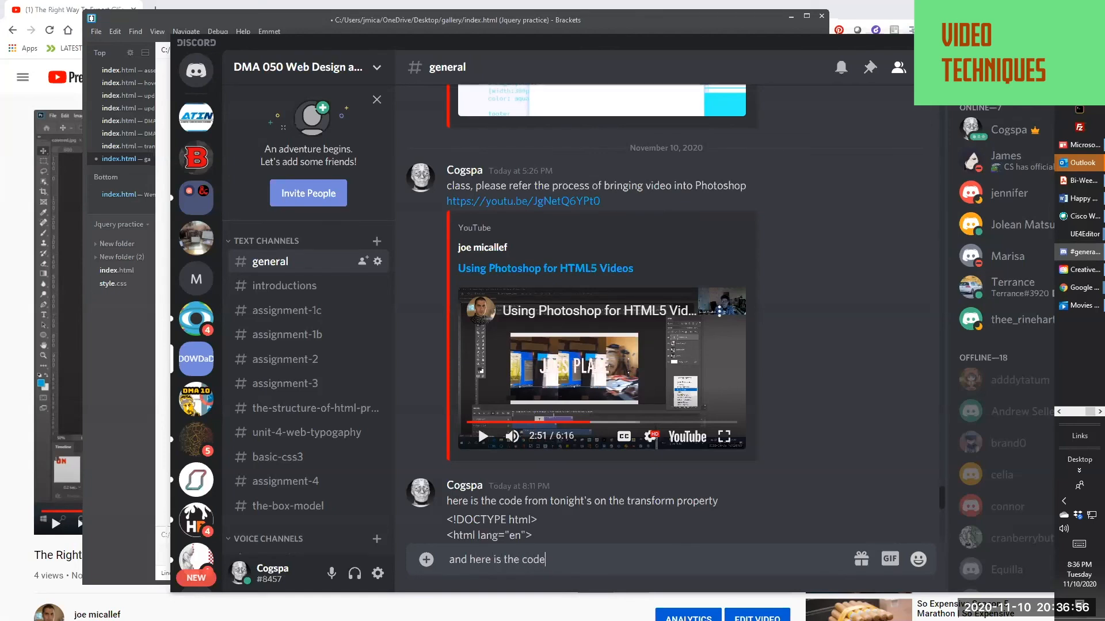